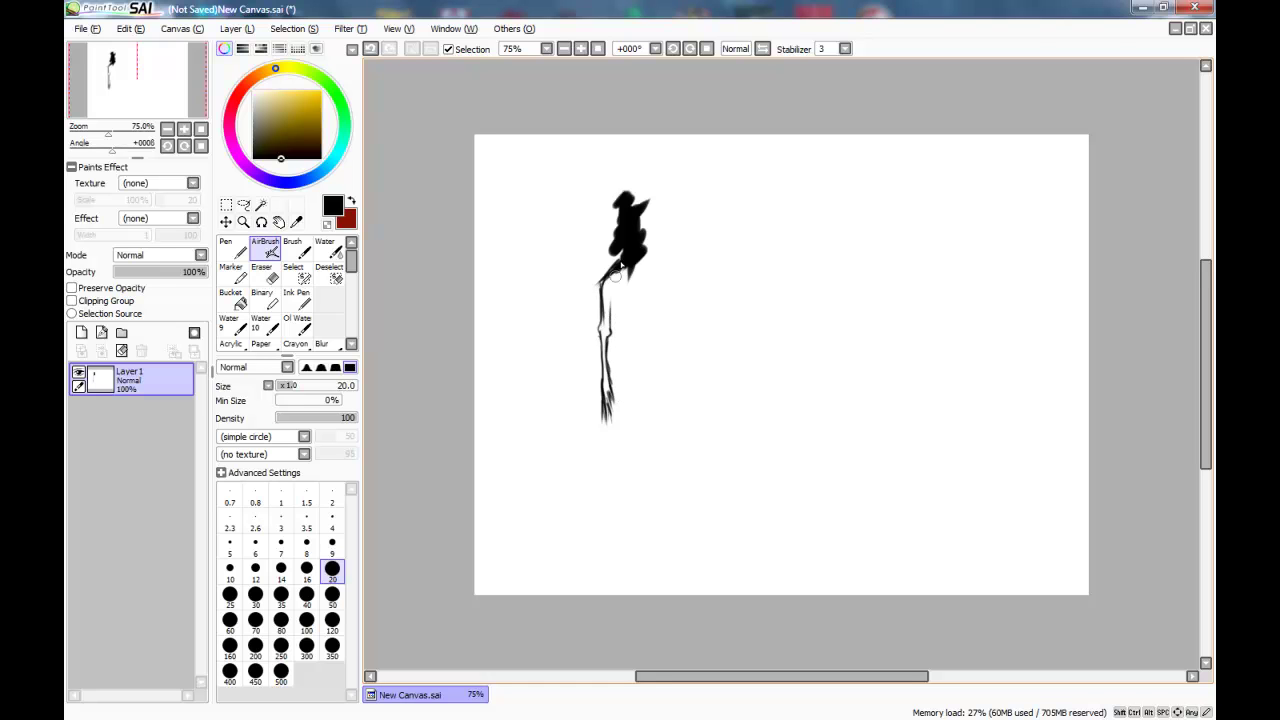
Erase the figure's hanging arm and redraw it with the AirBrush reaching outward from the shoulder
key(ctrl+z)
key(ctrl+z)
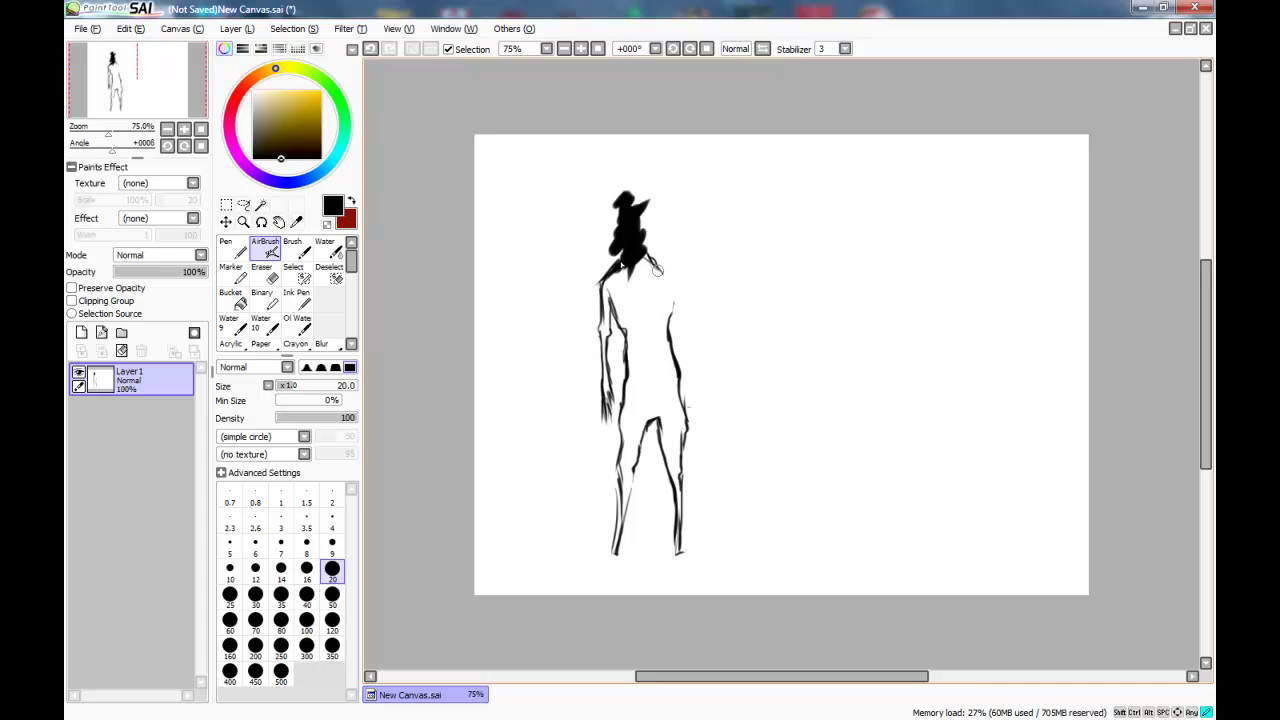
click(267, 274)
mouse_move(606, 408)
mouse_down()
mouse_move(614, 268)
mouse_move(603, 365)
mouse_up()
click(268, 250)
key(ctrl+z)
key(ctrl+z)
mouse_move(623, 276)
mouse_down()
mouse_move(607, 297)
mouse_move(558, 302)
mouse_up()
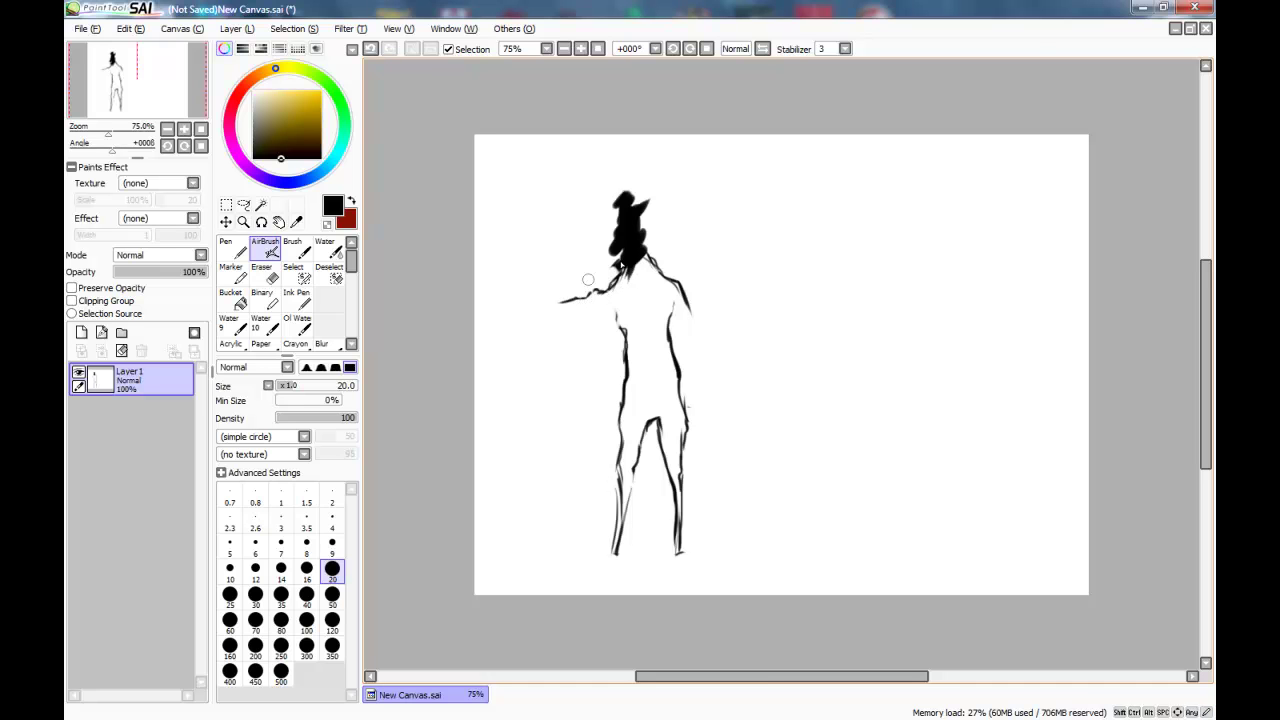
Sketch the raised arm's outline and a log resting across the shoulders behind the head
mouse_move(589, 257)
mouse_down()
mouse_move(548, 307)
mouse_move(618, 301)
mouse_move(590, 312)
mouse_move(624, 331)
mouse_up()
key(ctrl+z)
drag(611, 309, 625, 332)
mouse_move(580, 287)
mouse_down()
mouse_move(603, 261)
mouse_move(597, 249)
mouse_move(591, 275)
mouse_move(632, 277)
mouse_move(601, 256)
mouse_up()
key(ctrl+z)
key(ctrl+z)
key(ctrl+z)
mouse_move(588, 252)
mouse_down()
mouse_move(698, 197)
mouse_move(704, 217)
mouse_move(660, 249)
mouse_move(552, 306)
mouse_move(537, 300)
mouse_move(527, 312)
mouse_move(543, 334)
mouse_move(592, 270)
mouse_up()
drag(616, 262, 582, 290)
mouse_move(688, 214)
mouse_down()
mouse_move(704, 200)
mouse_move(630, 284)
mouse_move(636, 240)
mouse_up()
Build up the hair with the AirBrush at size 50 and break up its edges with a size 20 Eraser
click(332, 597)
mouse_move(622, 204)
mouse_down()
mouse_move(598, 238)
mouse_move(650, 202)
mouse_up()
drag(656, 254, 661, 267)
click(267, 274)
drag(594, 223, 616, 224)
click(332, 571)
mouse_move(622, 228)
mouse_down()
mouse_move(648, 200)
mouse_move(655, 224)
mouse_move(617, 240)
mouse_up()
click(267, 249)
drag(644, 208, 634, 238)
Block in black shadows under the raised arm, down the same side of the torso and leg, and around the crotch
mouse_move(656, 256)
mouse_down()
mouse_move(644, 292)
mouse_move(629, 288)
mouse_move(621, 332)
mouse_move(608, 308)
mouse_up()
mouse_move(600, 258)
mouse_down()
mouse_move(556, 290)
mouse_move(568, 308)
mouse_move(592, 290)
mouse_move(627, 296)
mouse_move(603, 313)
mouse_move(637, 338)
mouse_move(617, 326)
mouse_move(642, 394)
mouse_move(622, 411)
mouse_move(631, 362)
mouse_move(643, 388)
mouse_move(640, 399)
mouse_move(631, 388)
mouse_move(622, 426)
mouse_move(623, 470)
mouse_move(634, 418)
mouse_move(619, 539)
mouse_move(639, 449)
mouse_move(608, 565)
mouse_move(631, 469)
mouse_move(611, 550)
mouse_up()
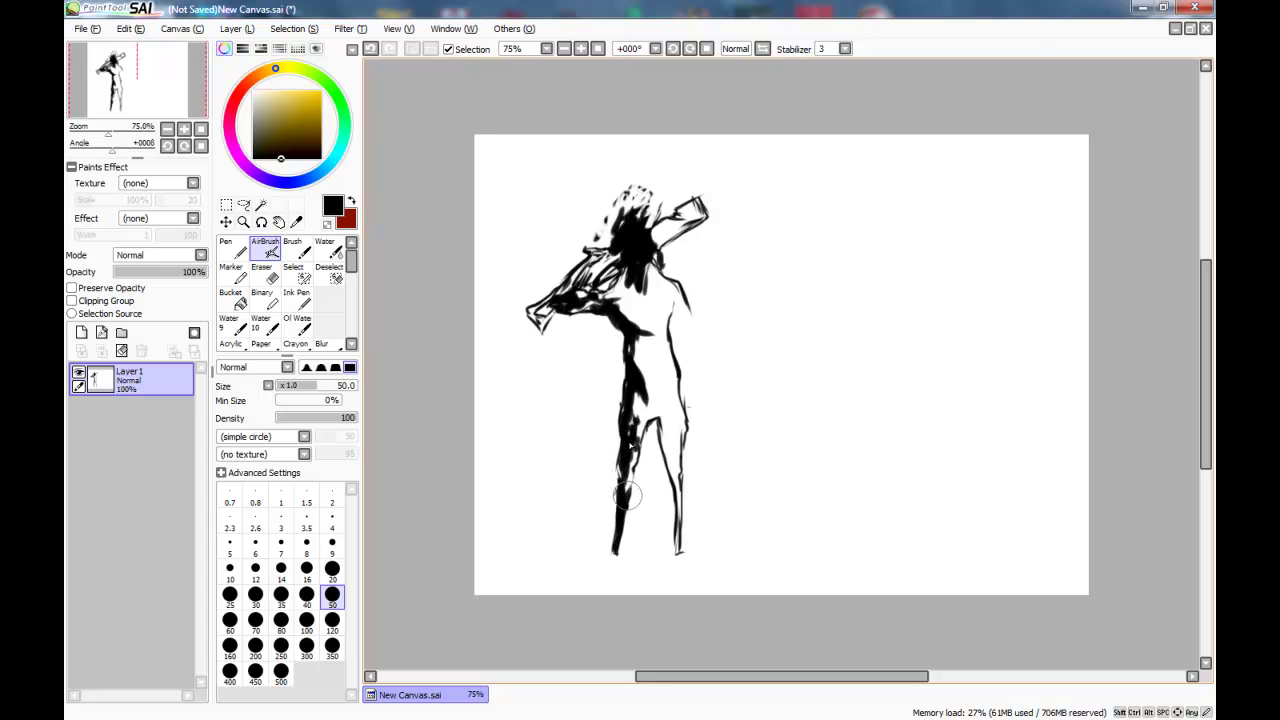
key(e)
click(265, 248)
click(332, 571)
mouse_move(660, 401)
mouse_down()
mouse_move(645, 434)
mouse_move(649, 416)
mouse_move(659, 438)
mouse_move(648, 416)
mouse_move(628, 474)
mouse_up()
Erase highlights into the shaded hip and waist, and thin the torso's outlines and the raised arm's shadow
key(e)
drag(651, 397, 641, 384)
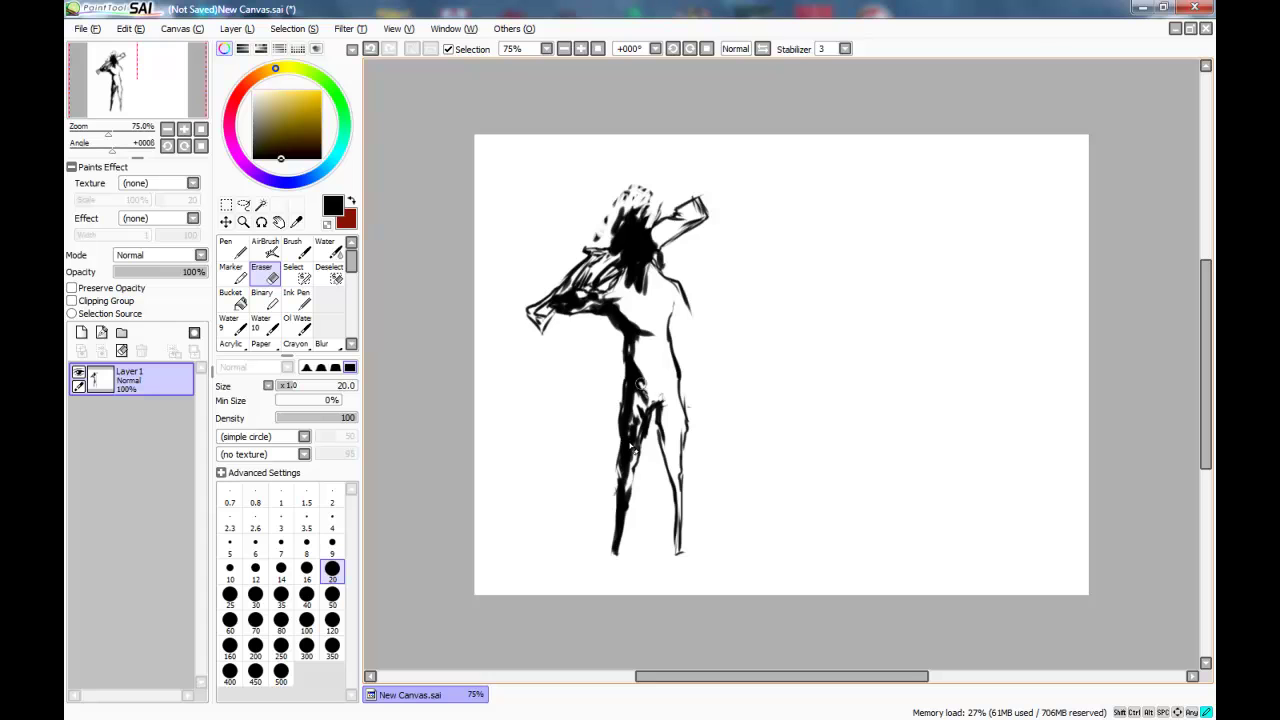
mouse_move(640, 336)
mouse_down()
mouse_move(608, 296)
mouse_move(566, 307)
mouse_move(624, 345)
mouse_up()
drag(623, 344, 623, 382)
drag(672, 336, 679, 392)
mouse_move(560, 314)
mouse_down()
mouse_move(575, 308)
mouse_move(568, 286)
mouse_move(610, 264)
mouse_move(570, 298)
mouse_up()
Darken the part of the log above the raised arm with size 20 AirBrush strokes
key(b)
key(ctrl+z)
drag(622, 254, 606, 266)
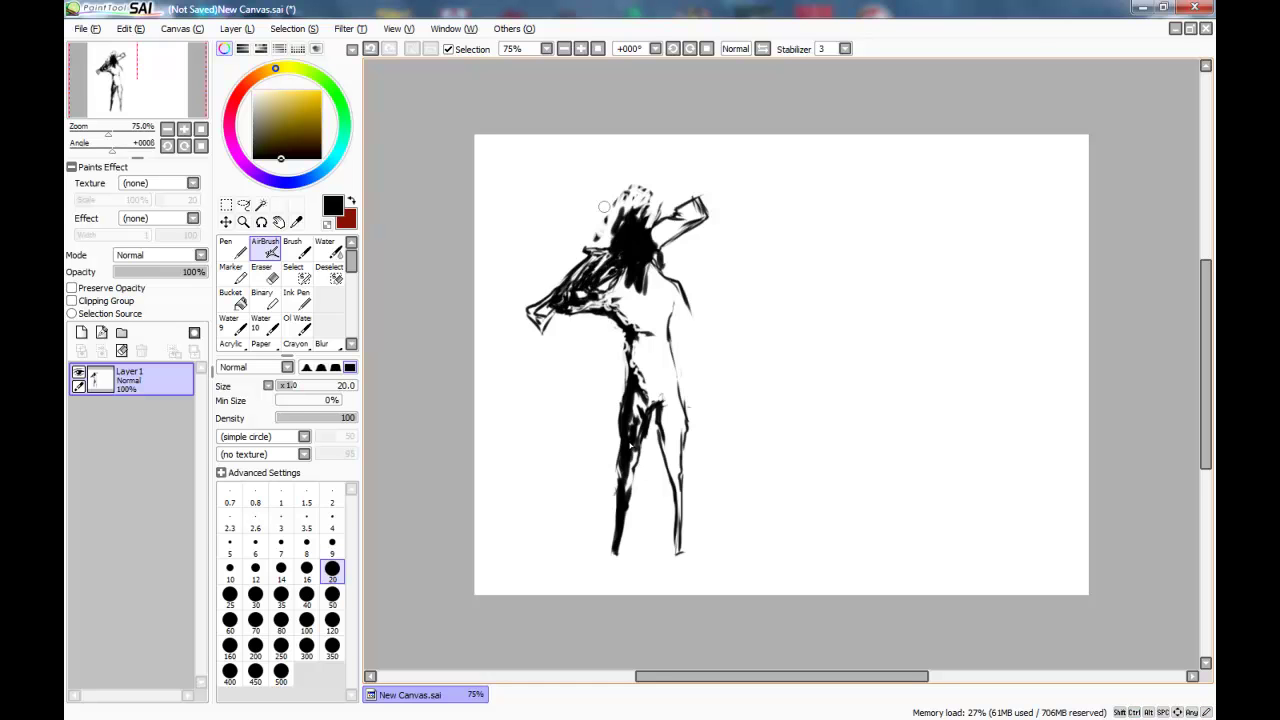
Try broad size 50 AirBrush strokes along the far end of the log and undo them
click(332, 598)
mouse_move(686, 215)
mouse_down()
mouse_move(642, 247)
mouse_move(757, 184)
mouse_up()
drag(645, 269, 714, 226)
key(ctrl+z)
key(ctrl+z)
key(ctrl+z)
Reduce the AirBrush to size 20 and shade both ends of the log and its edge beside the hair
click(233, 248)
click(265, 248)
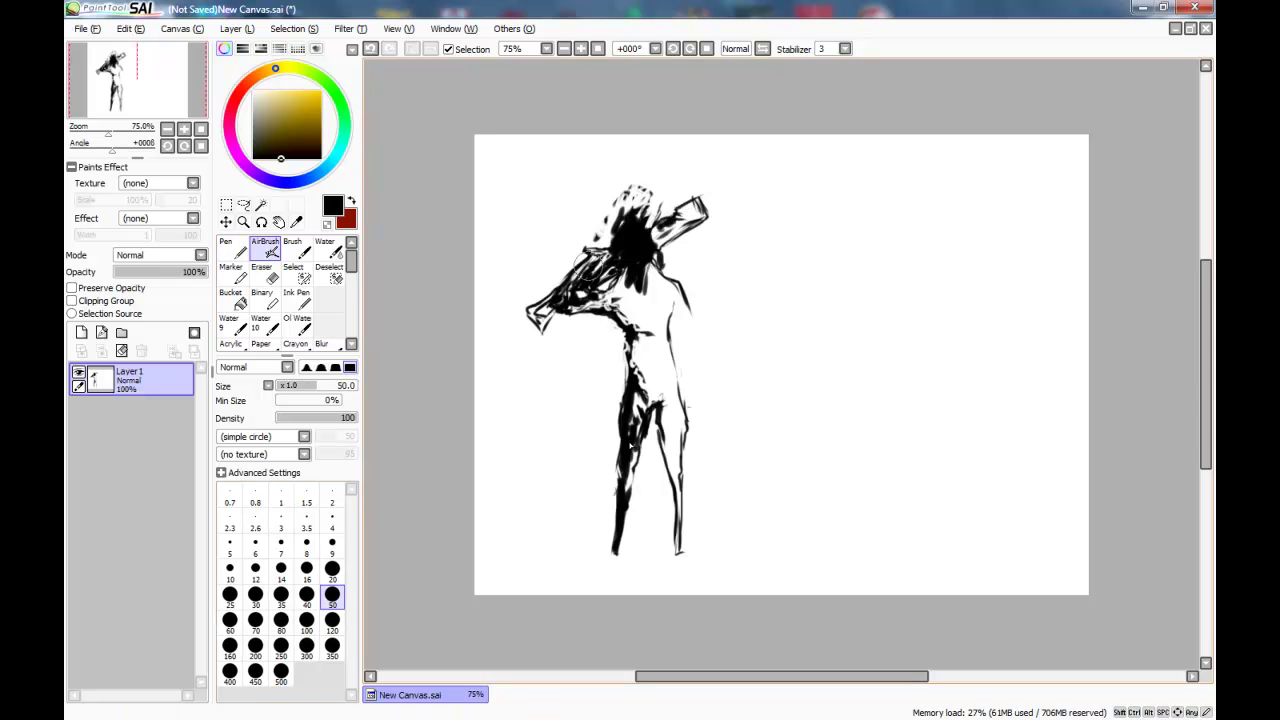
key(bracketleft)
key(bracketleft)
key(bracketleft)
key(bracketleft)
key(bracketleft)
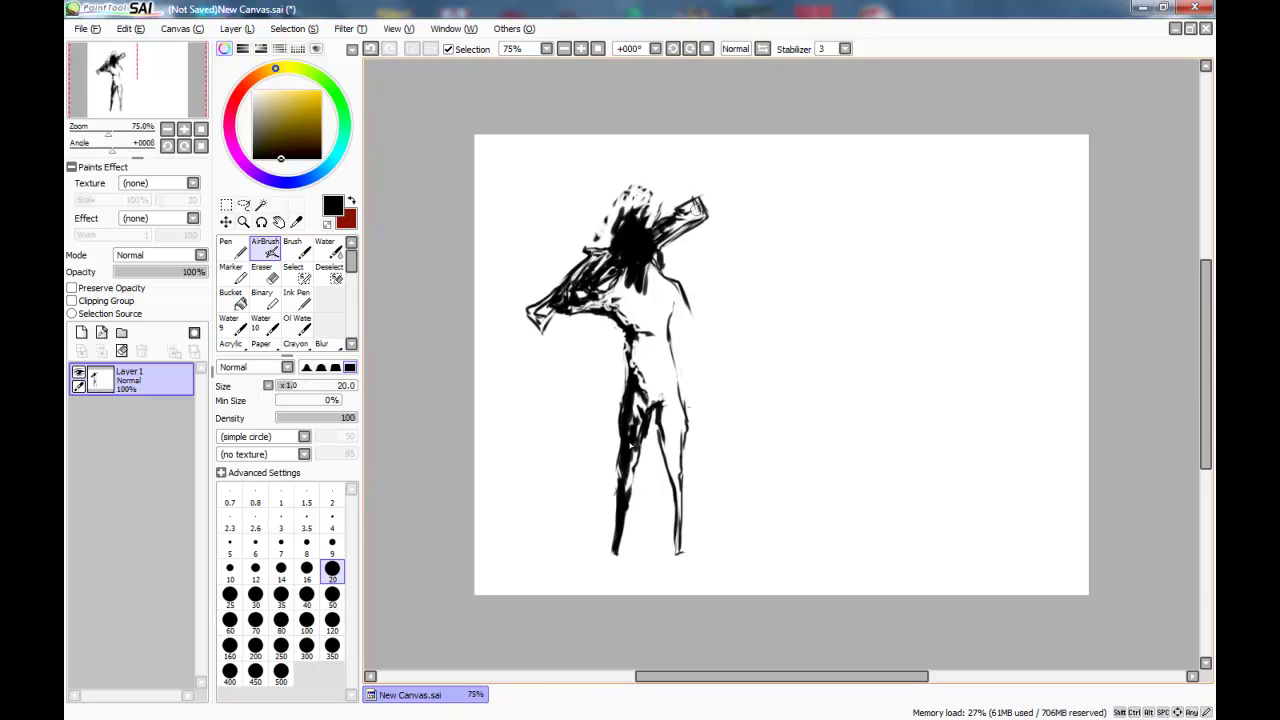
mouse_move(690, 212)
mouse_down()
mouse_move(691, 229)
mouse_move(664, 246)
mouse_up()
mouse_move(555, 292)
mouse_down()
mouse_move(534, 312)
mouse_move(556, 305)
mouse_up()
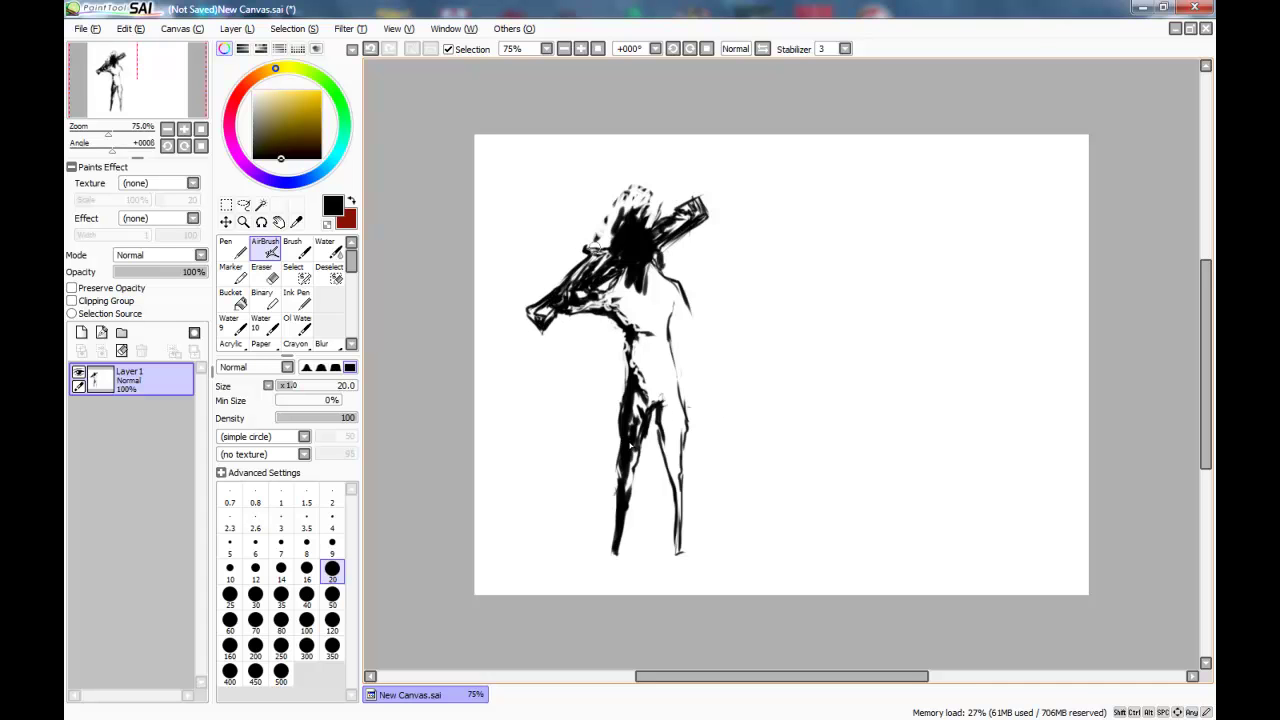
drag(600, 249, 594, 256)
Erase small highlights into the black shading of the thigh and lower leg below the raised arm
key(e)
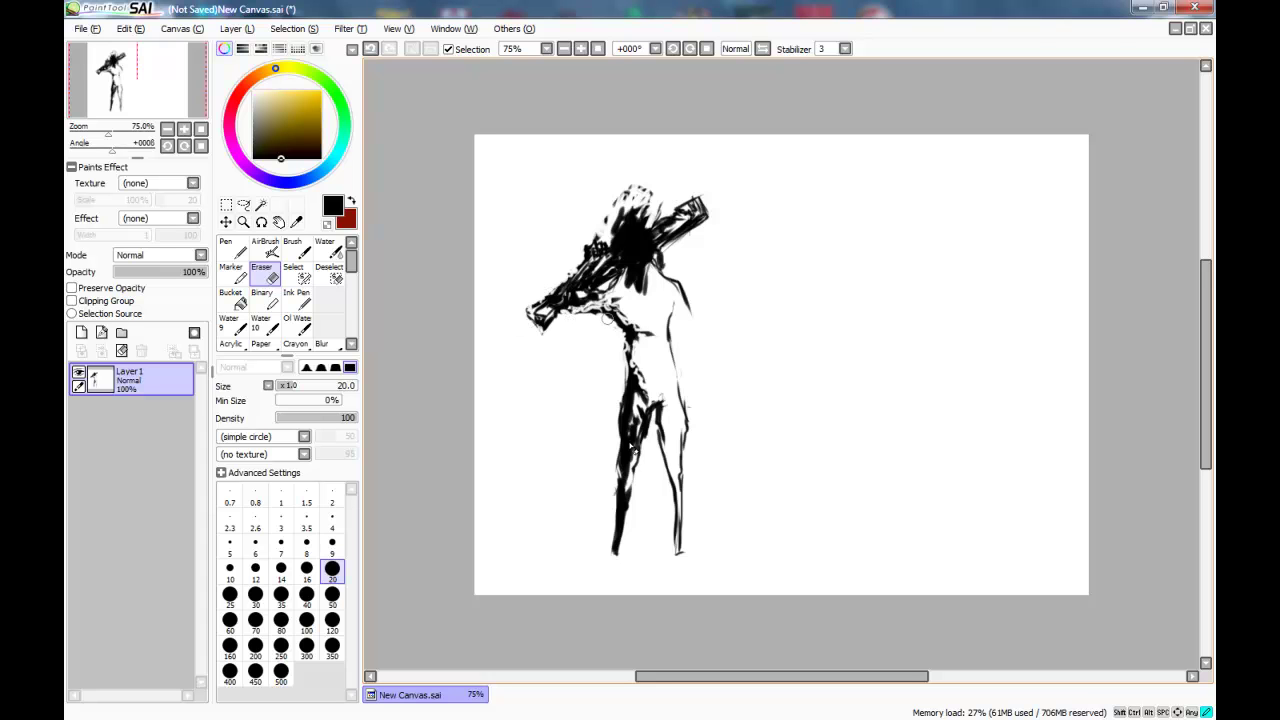
mouse_move(637, 407)
mouse_down()
mouse_move(625, 469)
mouse_move(633, 447)
mouse_move(608, 458)
mouse_move(627, 469)
mouse_move(624, 516)
mouse_move(650, 411)
mouse_up()
key(ctrl+z)
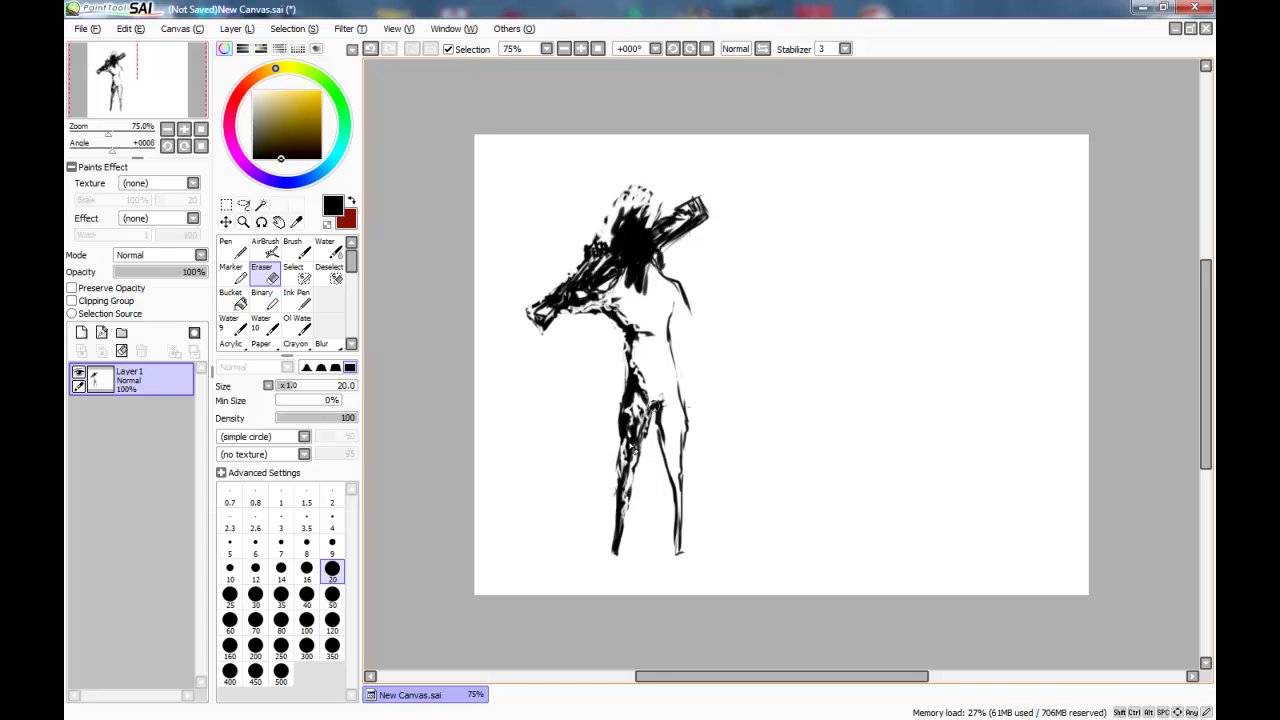
Define the face, neck and collarbone with AirBrush lines and erased highlights beneath the log
key(v)
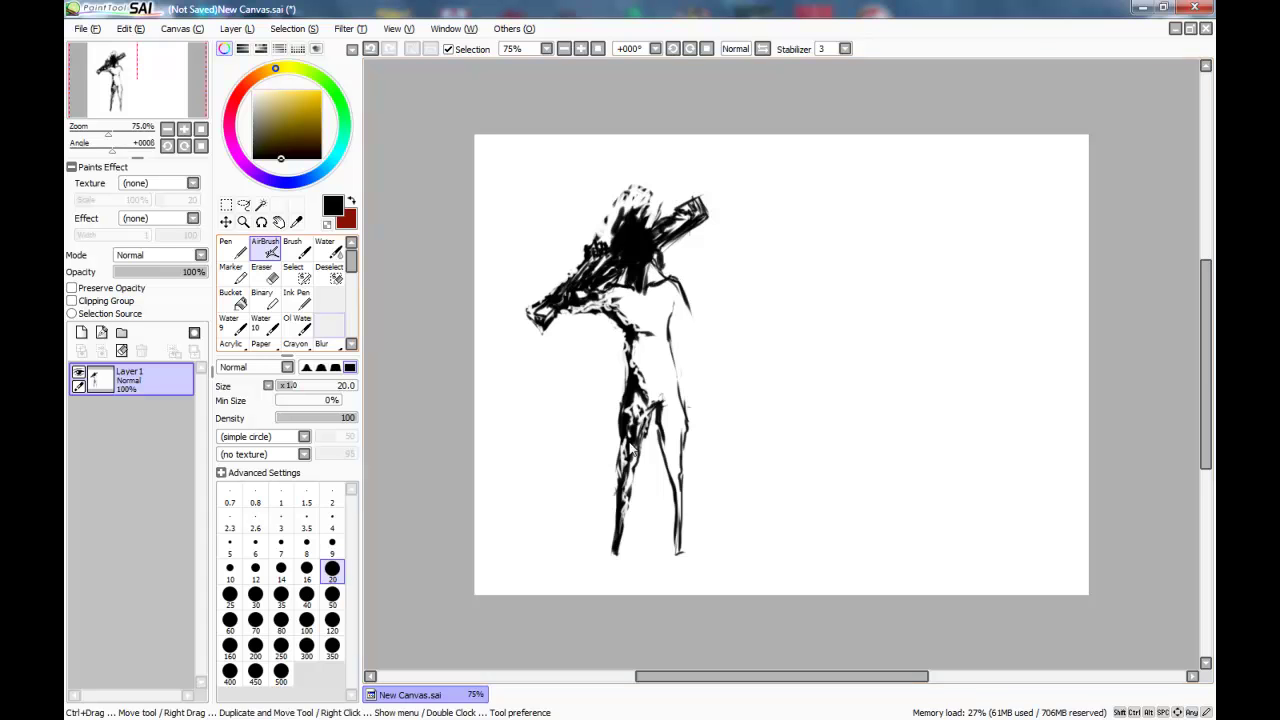
key(e)
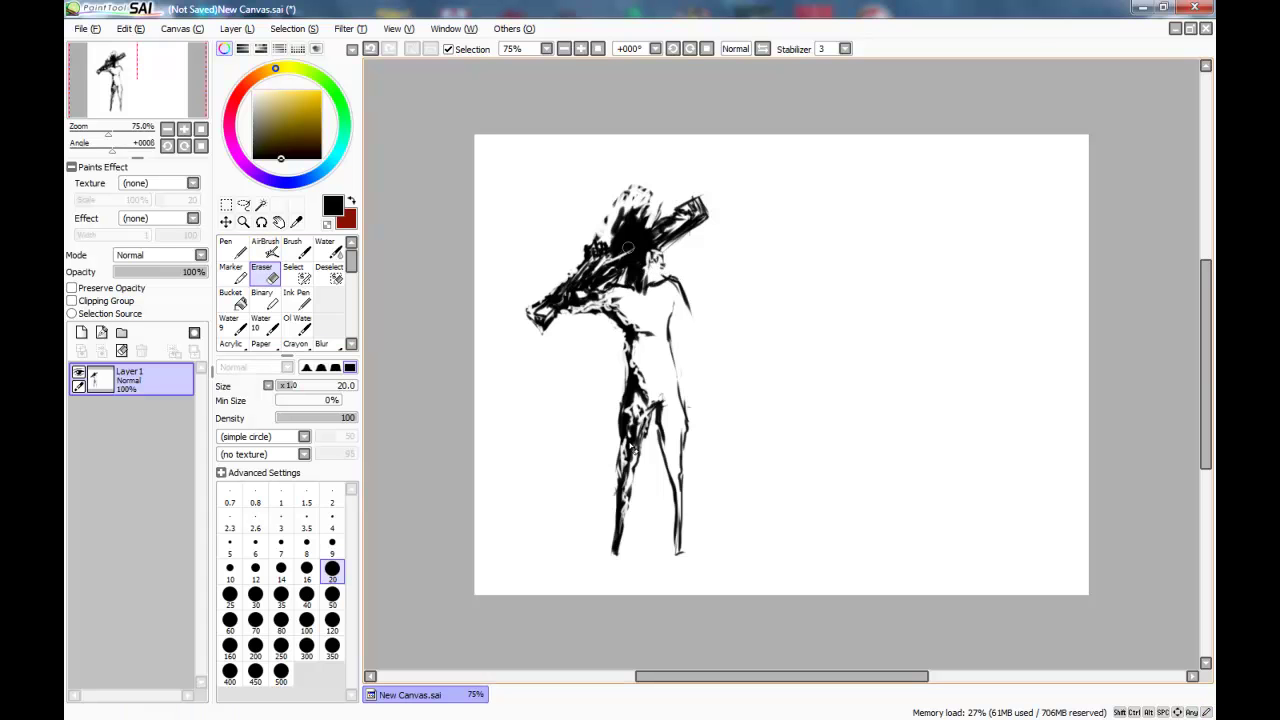
mouse_move(632, 250)
mouse_down()
mouse_move(648, 248)
mouse_move(634, 278)
mouse_up()
key(v)
drag(656, 263, 664, 280)
drag(652, 257, 651, 272)
Shade the thigh and lower leg on the figure's other side with the AirBrush
mouse_move(648, 413)
mouse_down()
mouse_move(662, 406)
mouse_move(667, 428)
mouse_up()
key(ctrl+z)
drag(665, 418, 669, 459)
drag(672, 438, 672, 460)
mouse_move(672, 452)
mouse_down()
mouse_move(675, 555)
mouse_move(672, 412)
mouse_up()
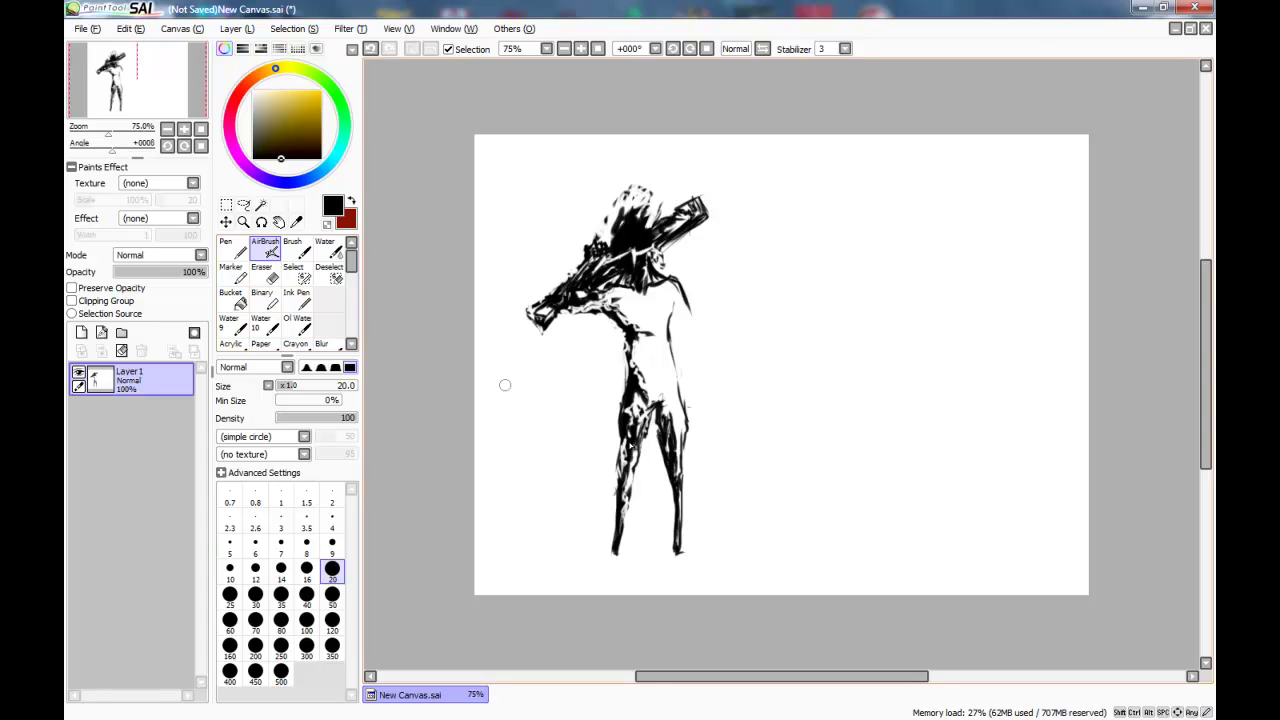
Paint torso shadows with the AirBrush at size 50 and carve highlights into them with a size 20 Eraser
click(332, 598)
mouse_move(628, 339)
mouse_down()
mouse_move(648, 341)
mouse_move(645, 389)
mouse_move(674, 268)
mouse_up()
click(332, 572)
click(265, 272)
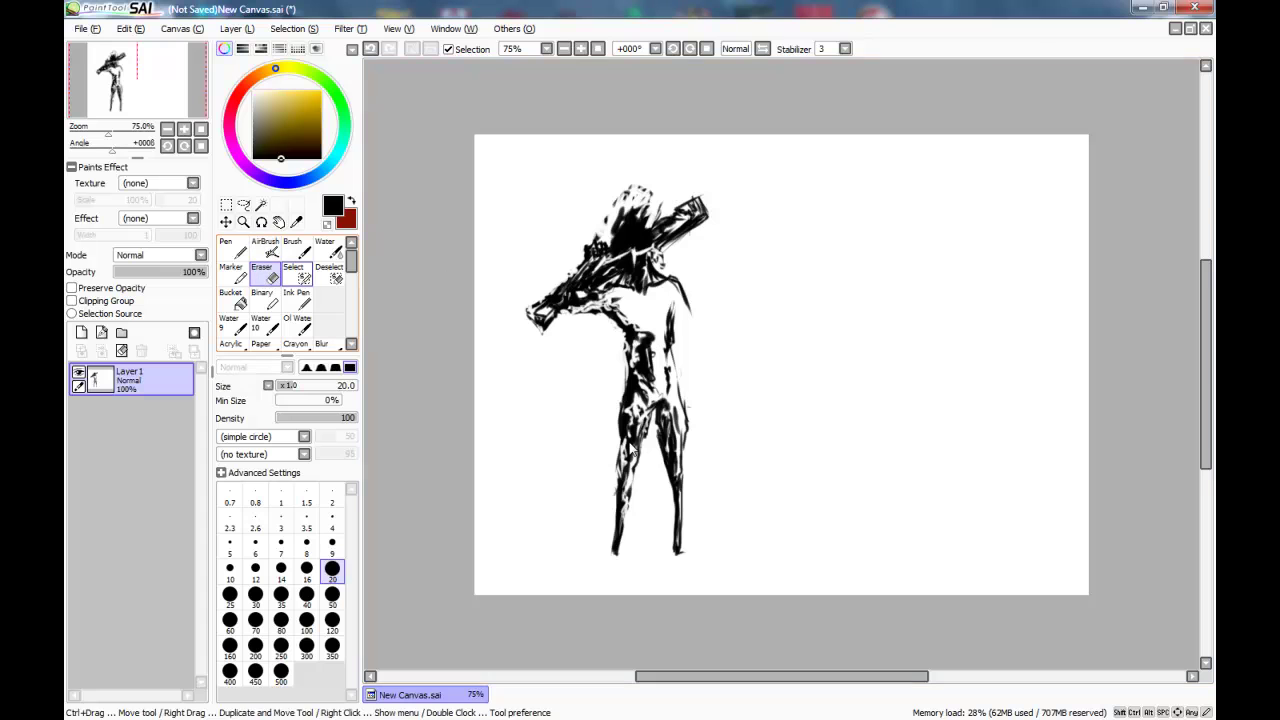
mouse_move(653, 335)
mouse_down()
mouse_move(652, 378)
mouse_move(635, 318)
mouse_move(659, 326)
mouse_move(687, 413)
mouse_move(689, 440)
mouse_move(664, 428)
mouse_move(672, 488)
mouse_up()
key(ctrl+z)
key(ctrl+z)
Refine the shading where the legs meet the hips with short AirBrush strokes
click(265, 248)
mouse_move(661, 407)
mouse_down()
mouse_move(673, 465)
mouse_move(658, 399)
mouse_up()
click(265, 273)
key(v)
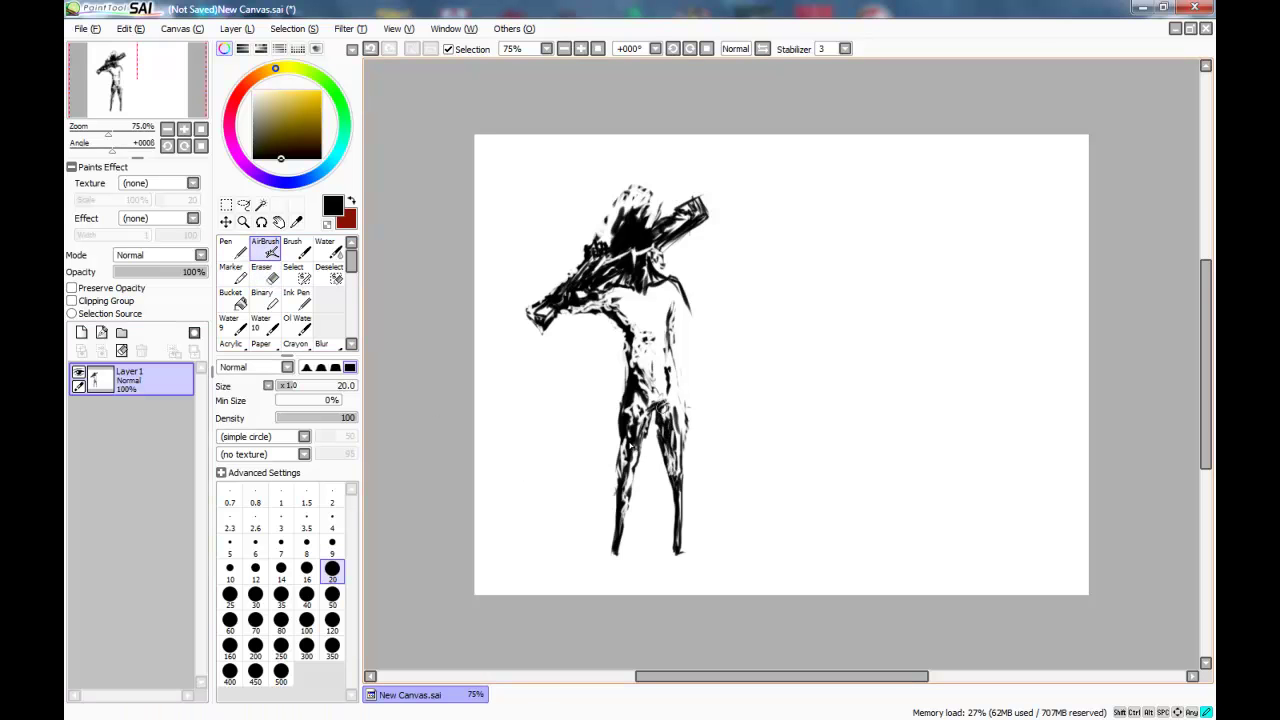
Rework the collarbone, shoulder outline and armpit shadow by alternating Eraser and AirBrush strokes
key(e)
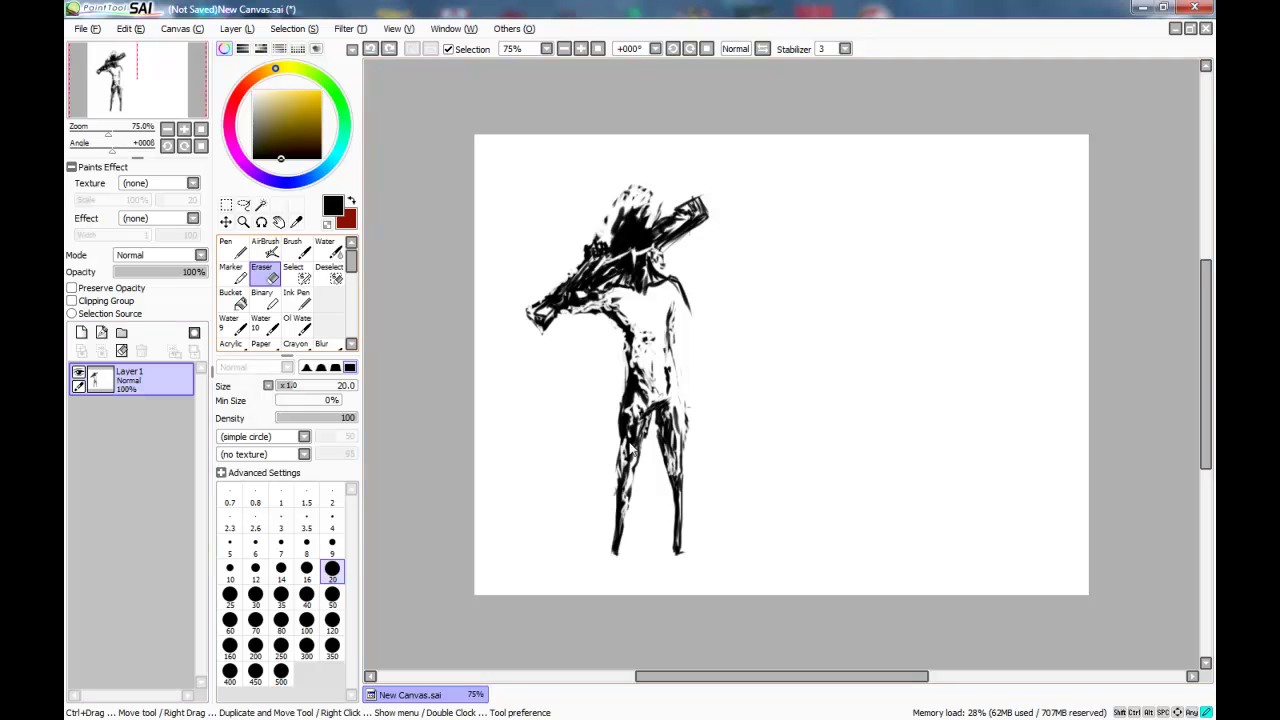
mouse_move(641, 287)
mouse_down()
mouse_move(630, 275)
mouse_move(650, 286)
mouse_up()
key(v)
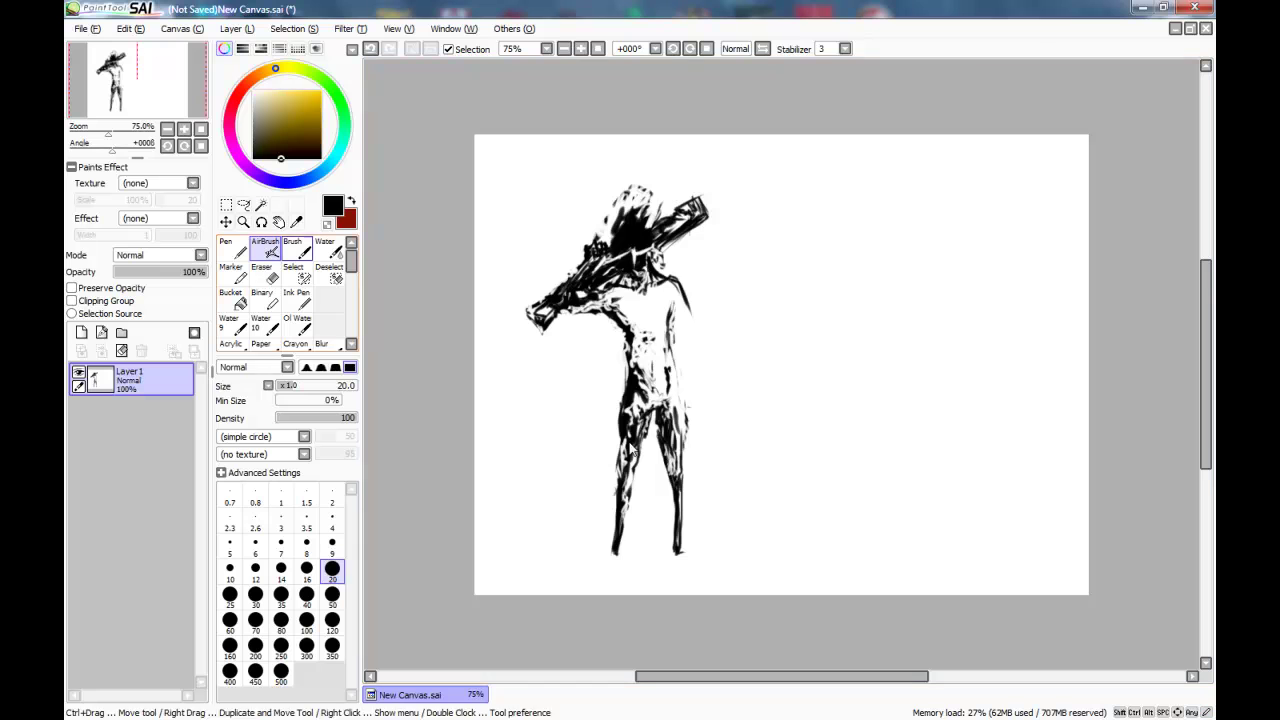
key(e)
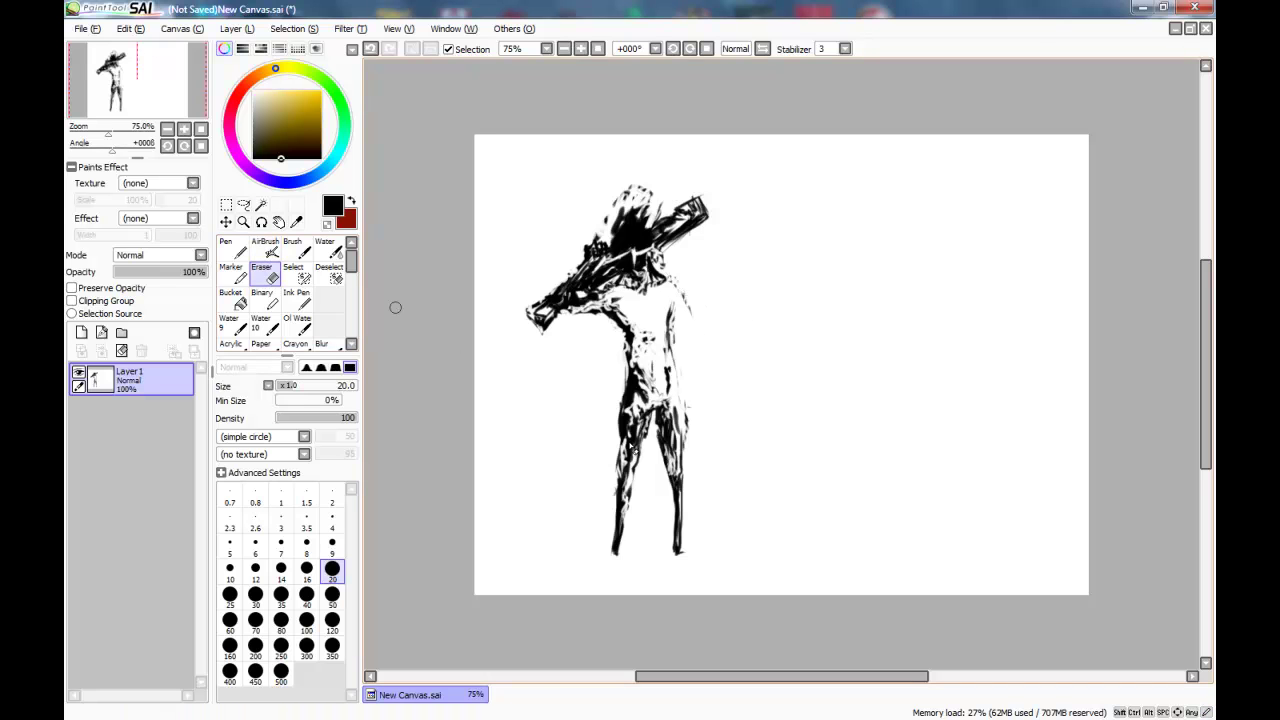
key(v)
key(ctrl+z)
drag(637, 288, 642, 295)
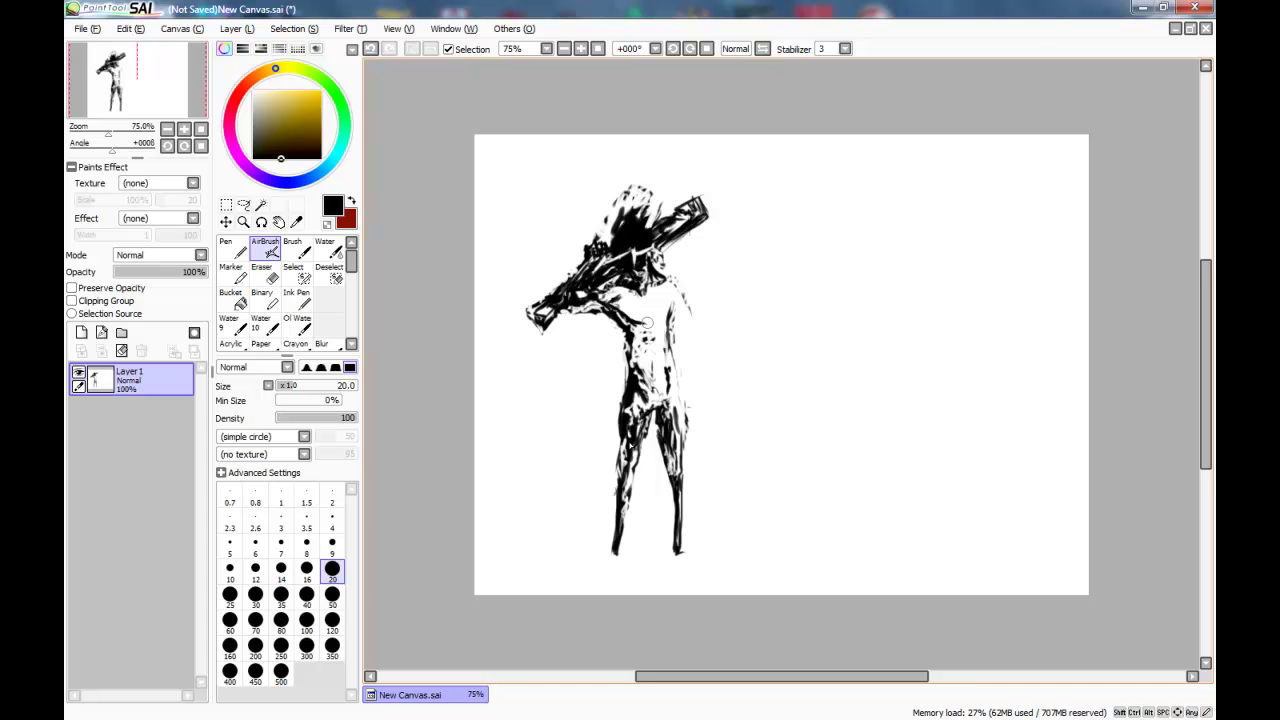
drag(612, 305, 600, 312)
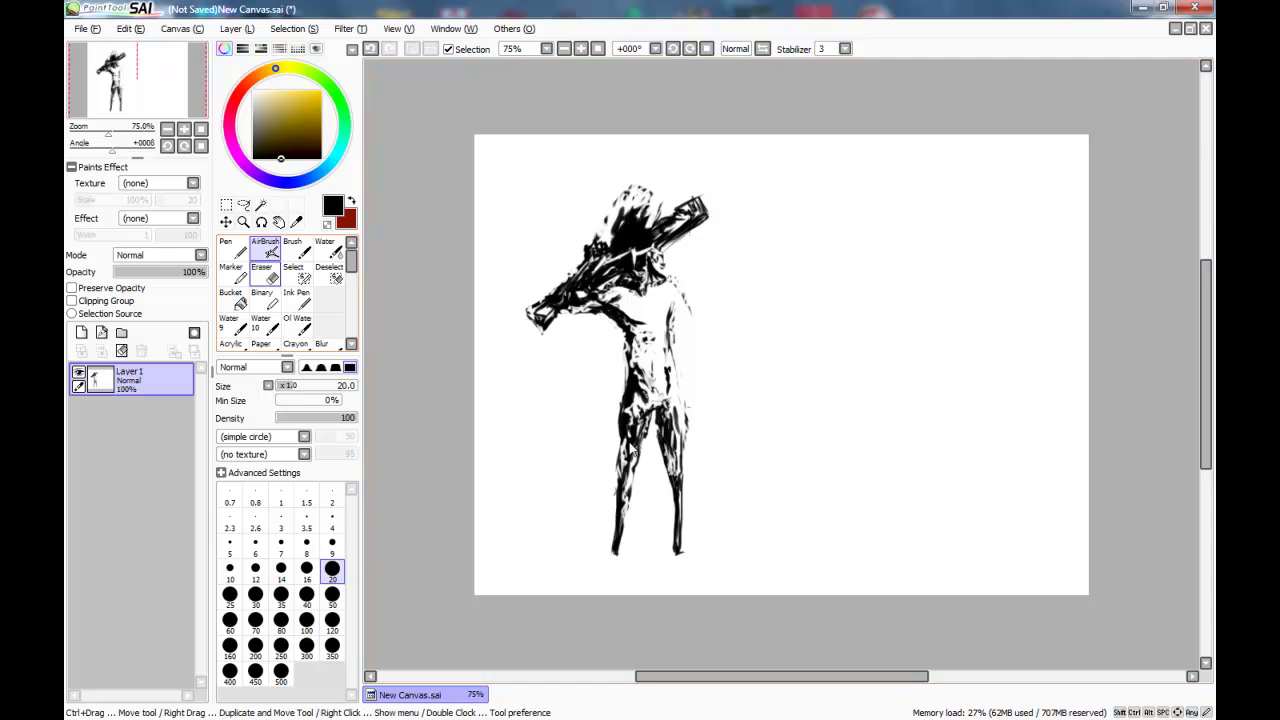
Erase highlights along the far end of the log and darken the face and neck beneath it
key(e)
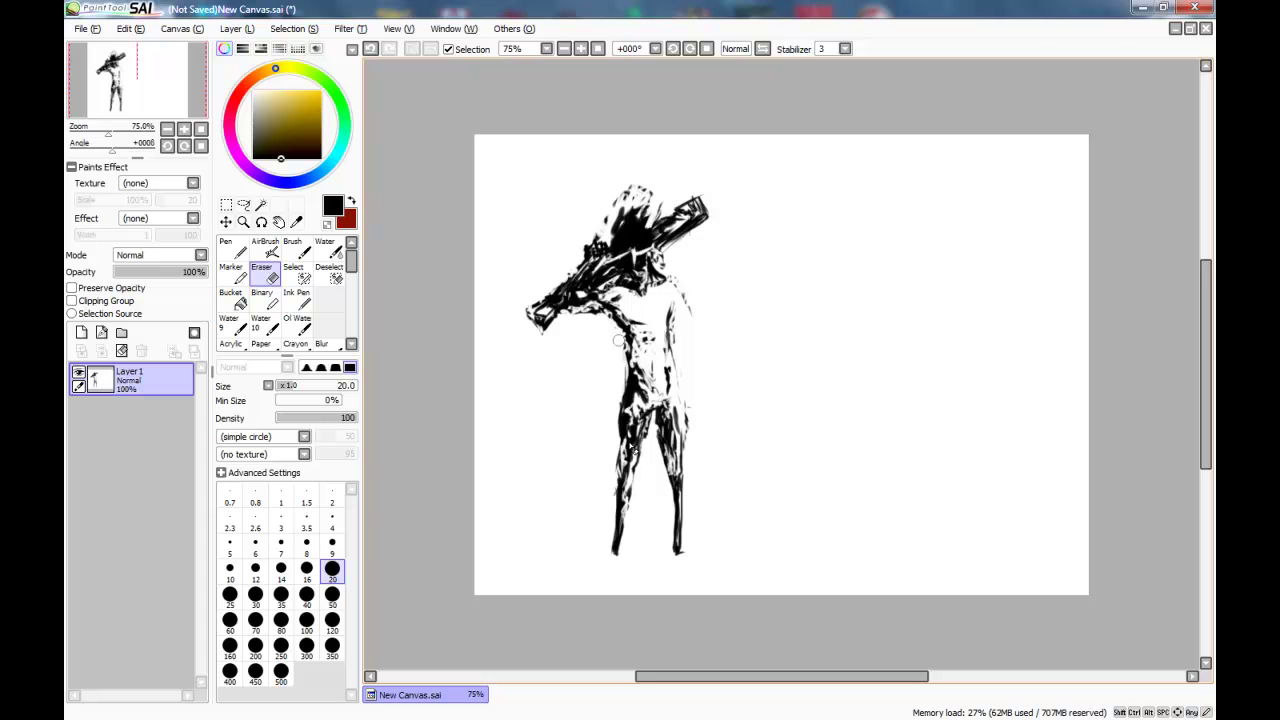
mouse_move(670, 244)
mouse_down()
mouse_move(704, 218)
mouse_move(668, 232)
mouse_move(694, 204)
mouse_move(645, 227)
mouse_up()
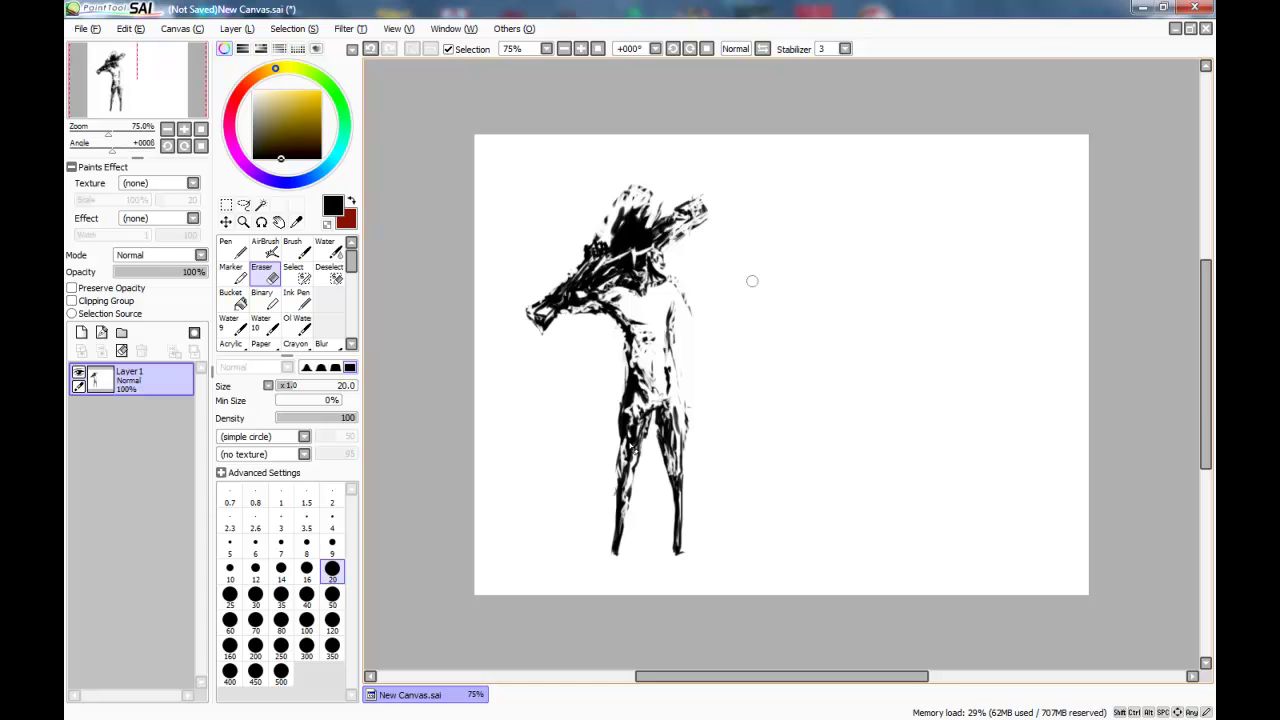
key(v)
drag(648, 251, 634, 265)
key(e)
key(v)
drag(645, 268, 639, 279)
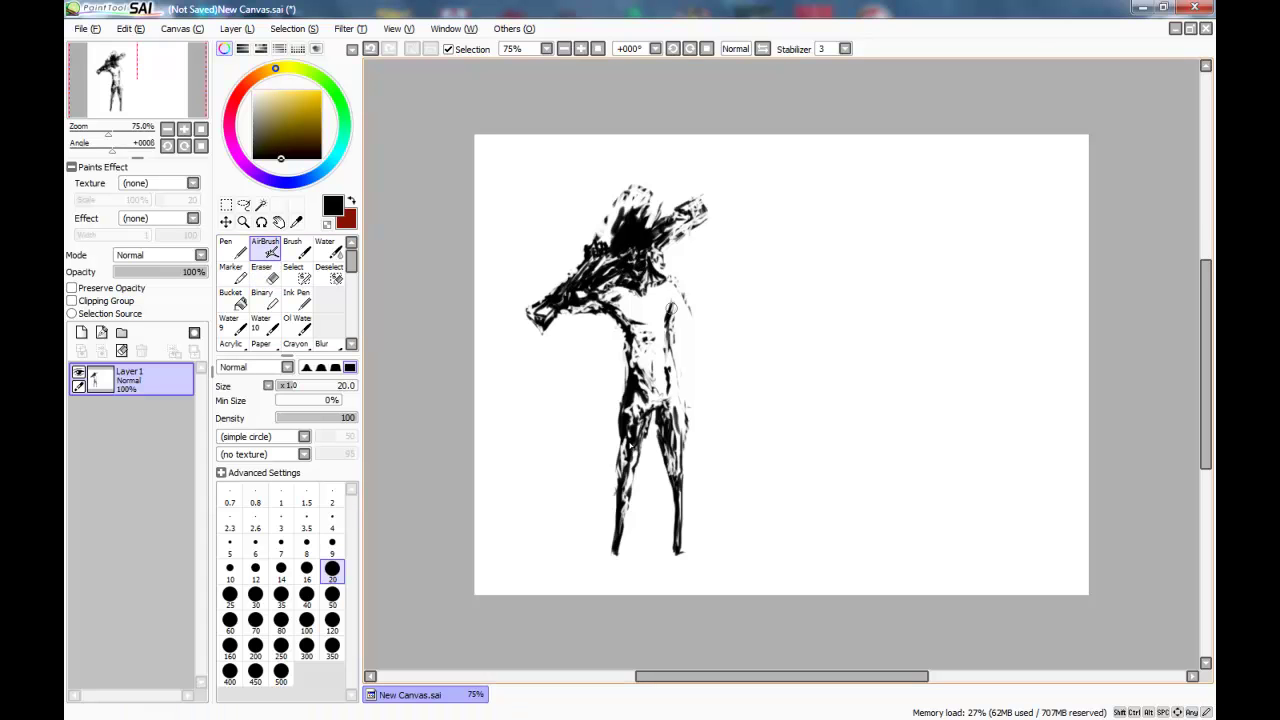
Draw the second arm hanging away from the body and ending in a closed hand
mouse_move(678, 330)
mouse_down()
mouse_move(672, 314)
mouse_move(734, 414)
mouse_up()
drag(680, 304, 735, 402)
mouse_move(735, 388)
mouse_down()
mouse_move(740, 418)
mouse_move(729, 404)
mouse_up()
key(ctrl+z)
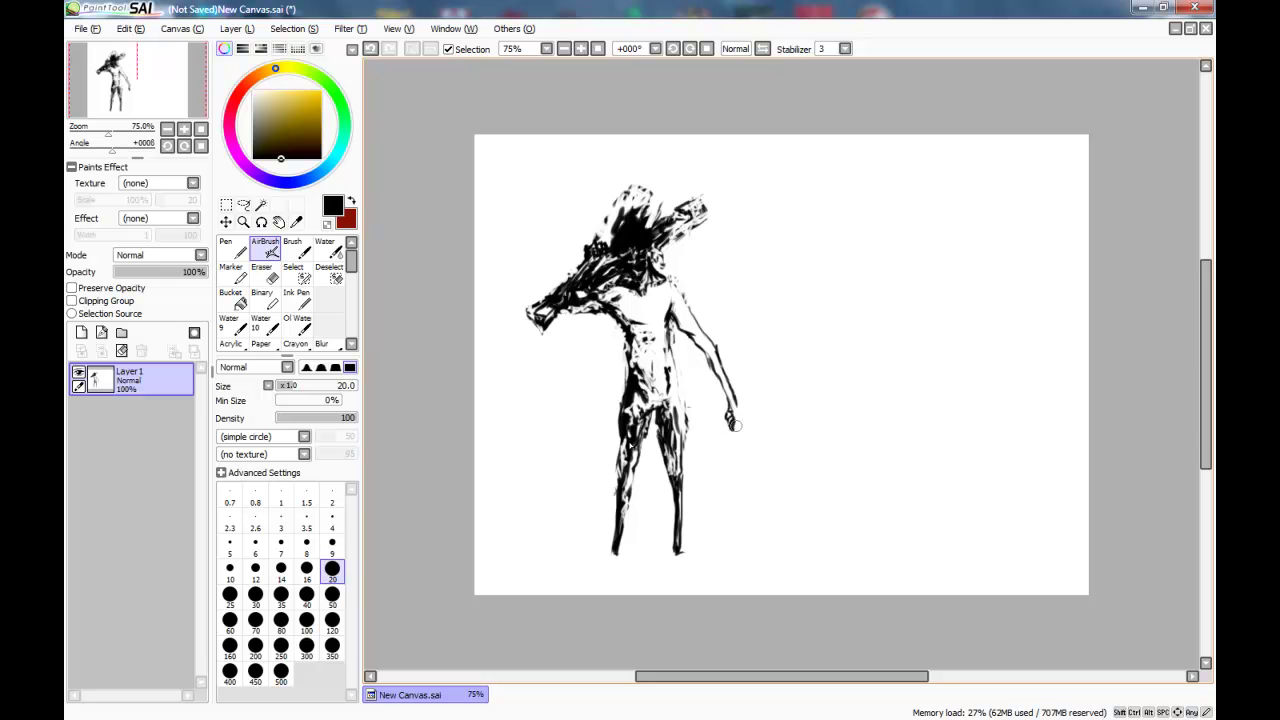
drag(737, 422, 738, 415)
Clean up the hanging hand with the Eraser and draw its fingers with the Pen at size 3
drag(108, 133, 117, 133)
click(266, 274)
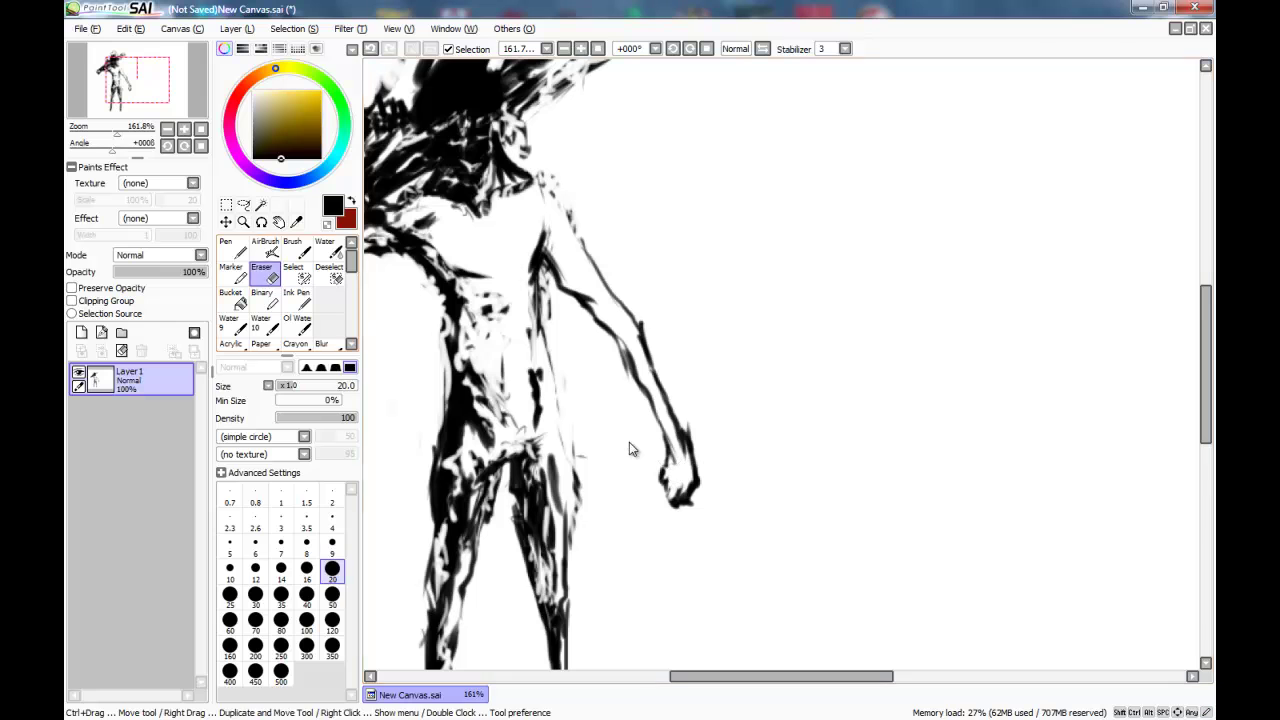
key(n)
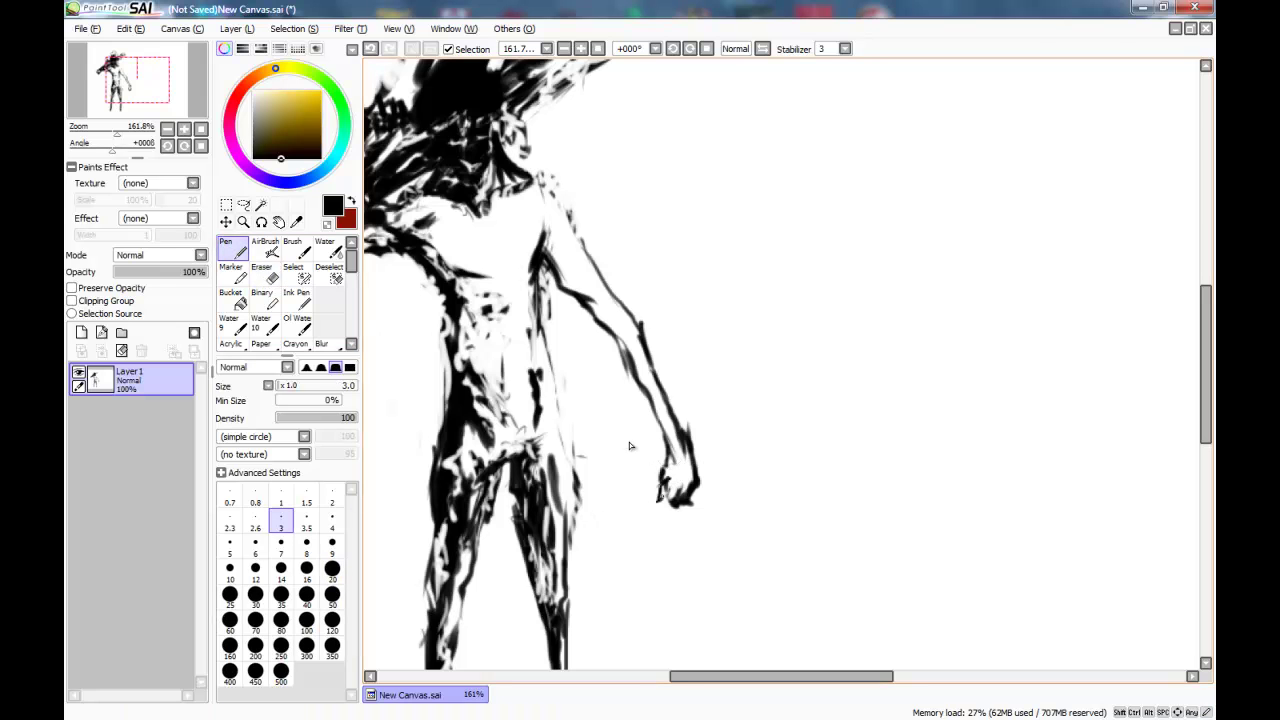
drag(671, 490, 669, 517)
drag(669, 468, 673, 487)
Shade the hanging arm from hand to elbow and add a shadow under the chest with the AirBrush
key(v)
mouse_move(690, 487)
mouse_down()
mouse_move(682, 439)
mouse_move(675, 455)
mouse_move(661, 409)
mouse_move(577, 290)
mouse_up()
mouse_move(542, 242)
mouse_down()
mouse_move(622, 335)
mouse_move(665, 440)
mouse_move(518, 240)
mouse_move(515, 262)
mouse_up()
Erase highlights along the hanging arm's upper arm, forearm and wrist
key(e)
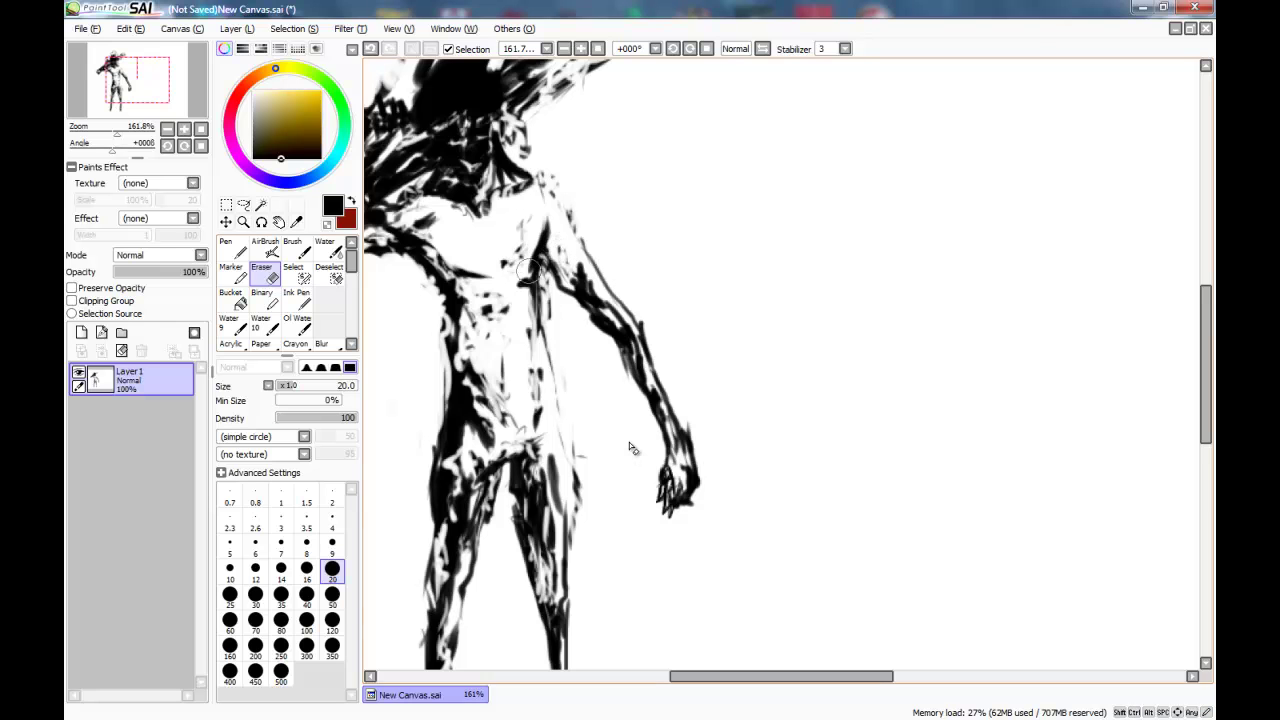
drag(582, 268, 604, 313)
mouse_move(600, 309)
mouse_down()
mouse_move(559, 280)
mouse_move(585, 321)
mouse_move(646, 352)
mouse_move(597, 318)
mouse_move(618, 325)
mouse_move(638, 367)
mouse_move(637, 376)
mouse_up()
key(ctrl+z)
drag(634, 368, 653, 395)
mouse_move(650, 390)
mouse_down()
mouse_move(667, 454)
mouse_move(667, 442)
mouse_up()
key(ctrl+z)
key(ctrl+z)
key(ctrl+z)
mouse_move(646, 330)
mouse_down()
mouse_move(600, 281)
mouse_move(630, 309)
mouse_move(697, 475)
mouse_up()
Darken the hanging arm's inner side along the upper arm and forearm with the AirBrush
click(265, 248)
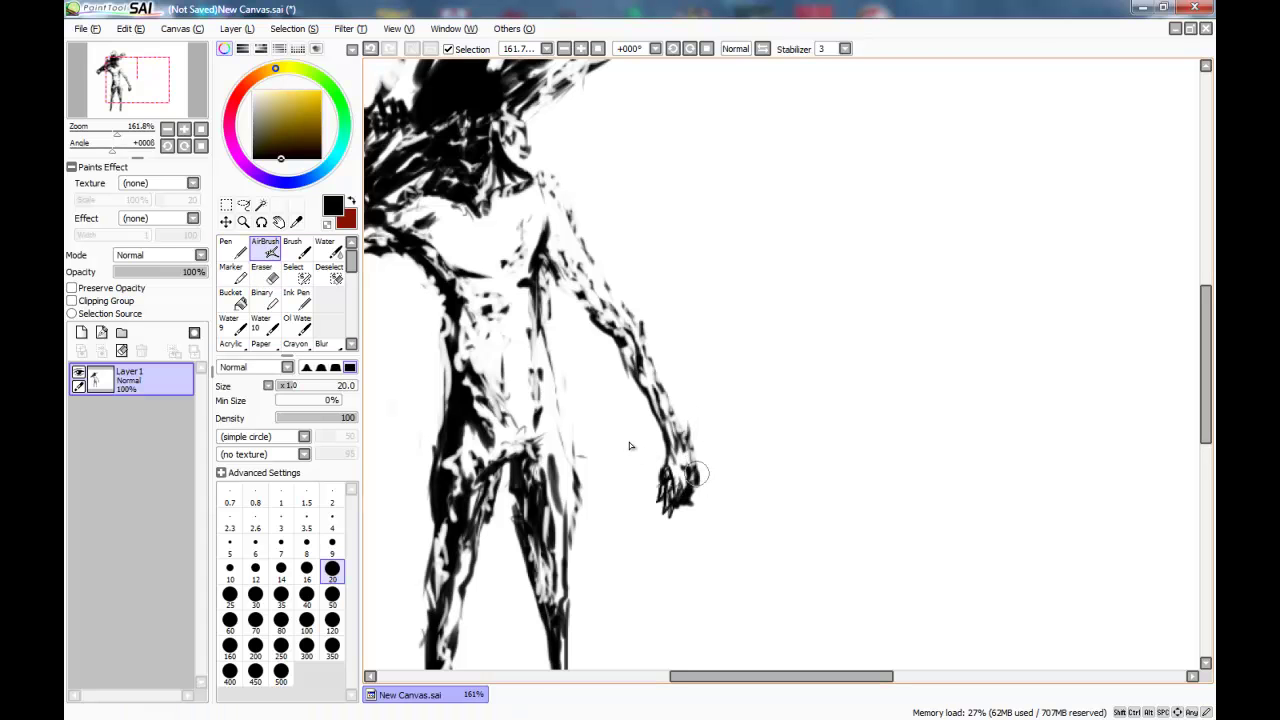
mouse_move(548, 284)
mouse_down()
mouse_move(578, 302)
mouse_move(564, 258)
mouse_move(595, 318)
mouse_up()
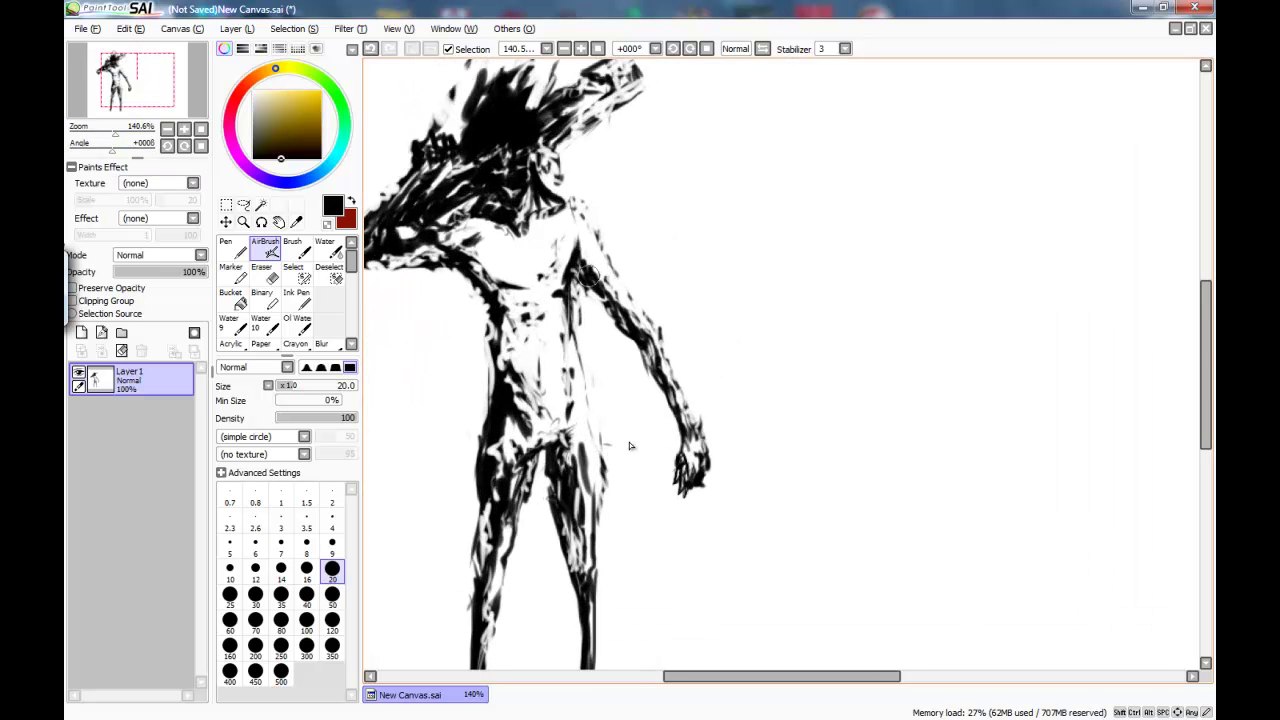
key(ctrl+z)
mouse_move(575, 208)
mouse_down()
mouse_move(577, 274)
mouse_move(604, 280)
mouse_move(634, 338)
mouse_up()
key(ctrl+z)
key(ctrl+z)
mouse_move(588, 272)
mouse_down()
mouse_move(627, 314)
mouse_move(613, 288)
mouse_up()
drag(650, 341, 682, 392)
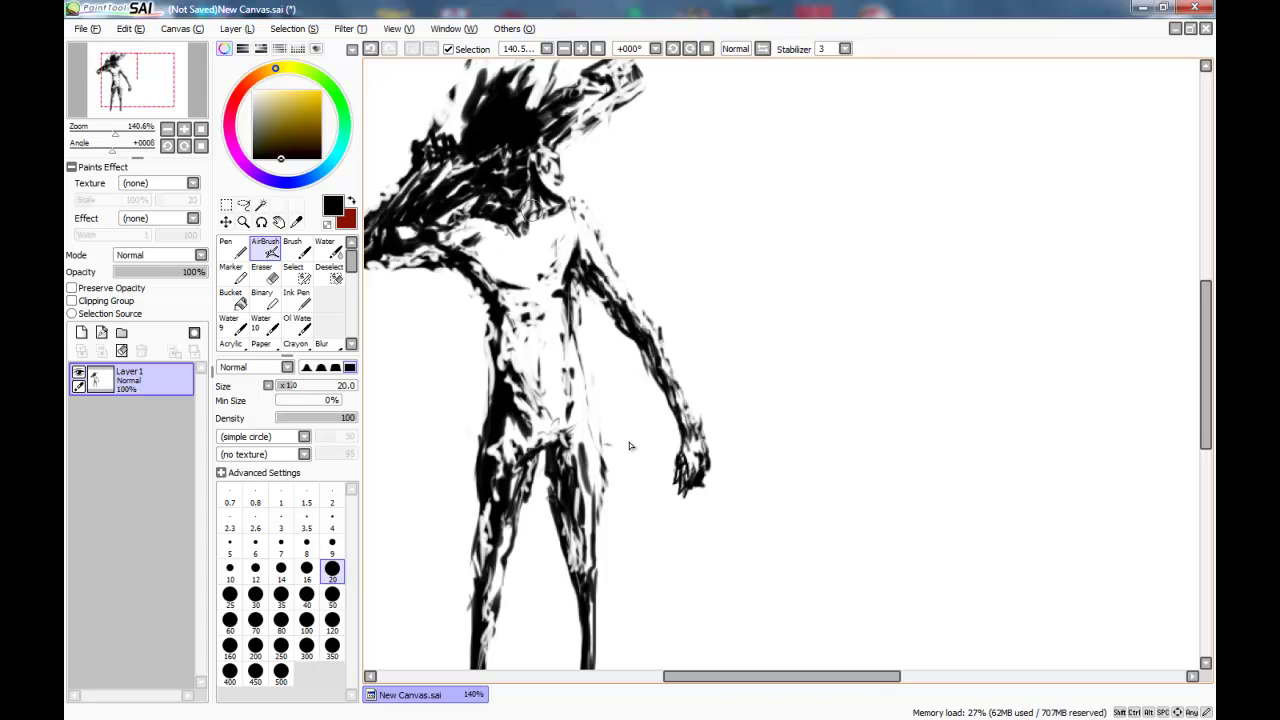
Try to sketch a foot at the end of each leg
mouse_move(511, 323)
mouse_down()
mouse_move(541, 336)
mouse_move(521, 295)
mouse_move(521, 68)
mouse_up()
mouse_move(590, 438)
mouse_down()
mouse_move(610, 475)
mouse_move(625, 468)
mouse_move(642, 484)
mouse_move(618, 476)
mouse_move(630, 450)
mouse_up()
scroll(630, 449, down, 6)
scroll(630, 449, up, 6)
mouse_move(495, 432)
mouse_down()
mouse_move(452, 482)
mouse_move(483, 490)
mouse_move(497, 469)
mouse_move(506, 384)
mouse_up()
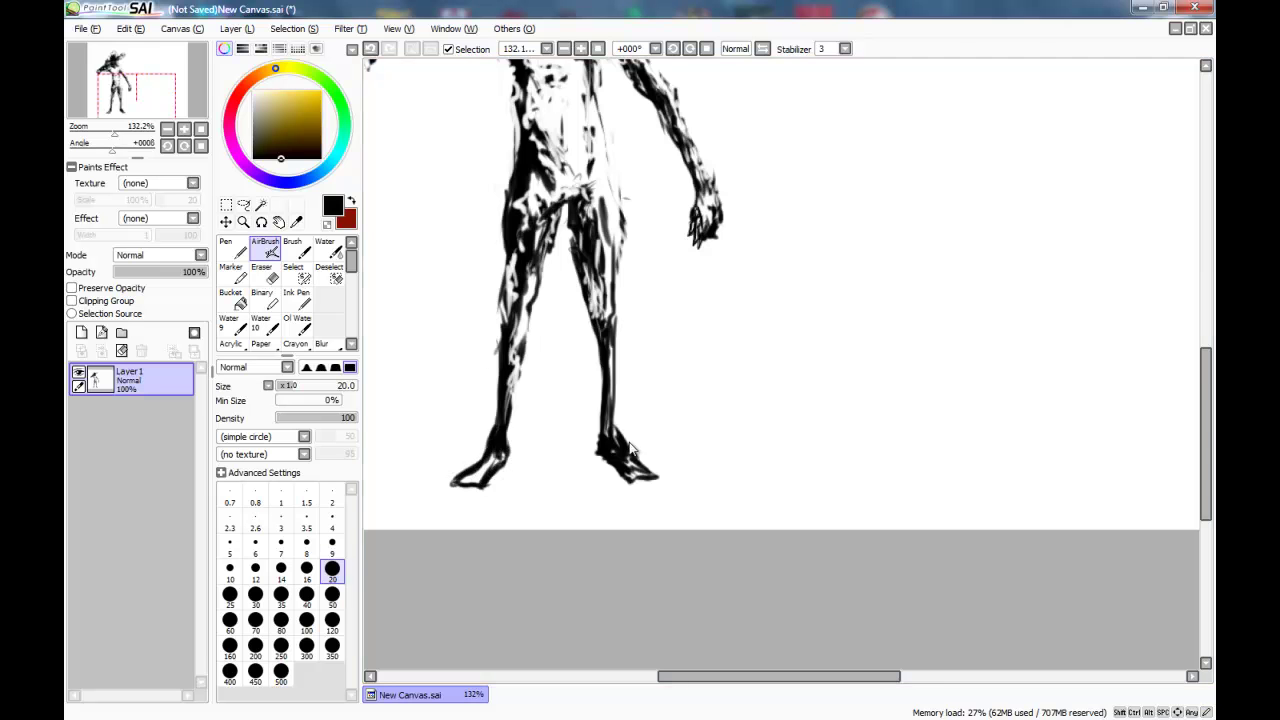
scroll(630, 446, down, 6)
scroll(630, 446, up, 4)
scroll(630, 446, up, 2)
scroll(630, 448, down, 2)
scroll(630, 450, down, 2)
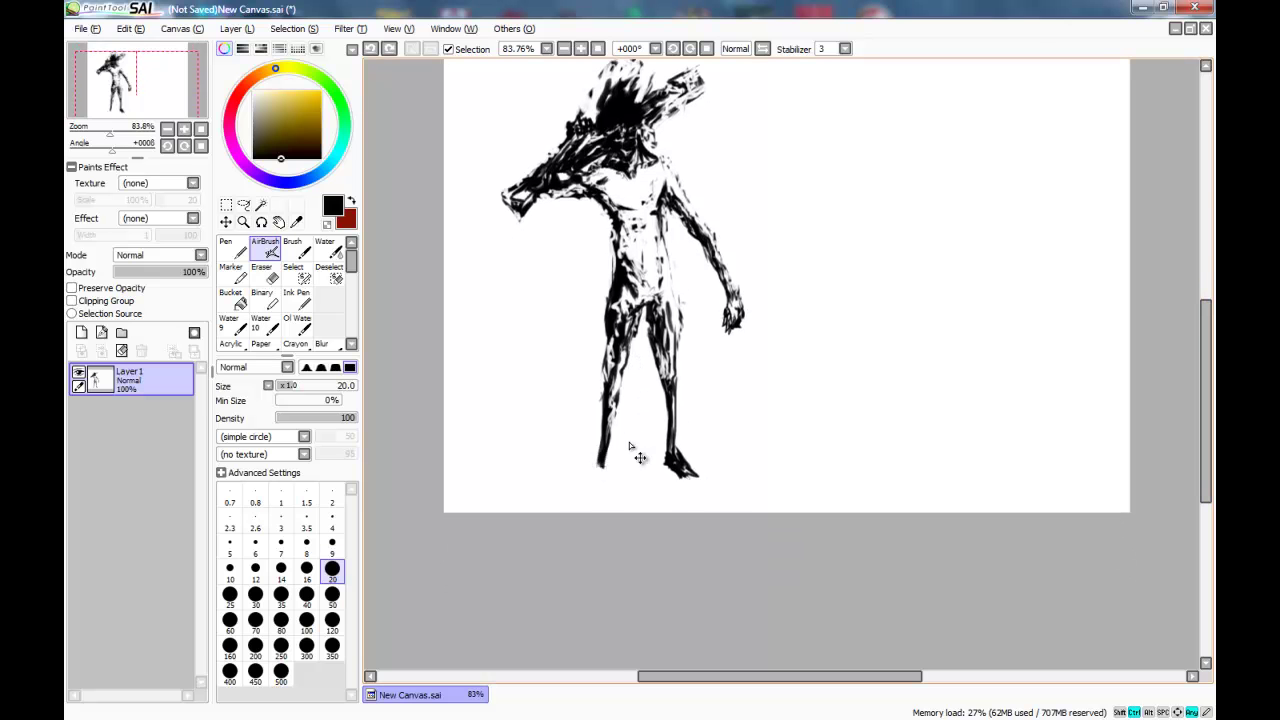
scroll(630, 448, up, 3)
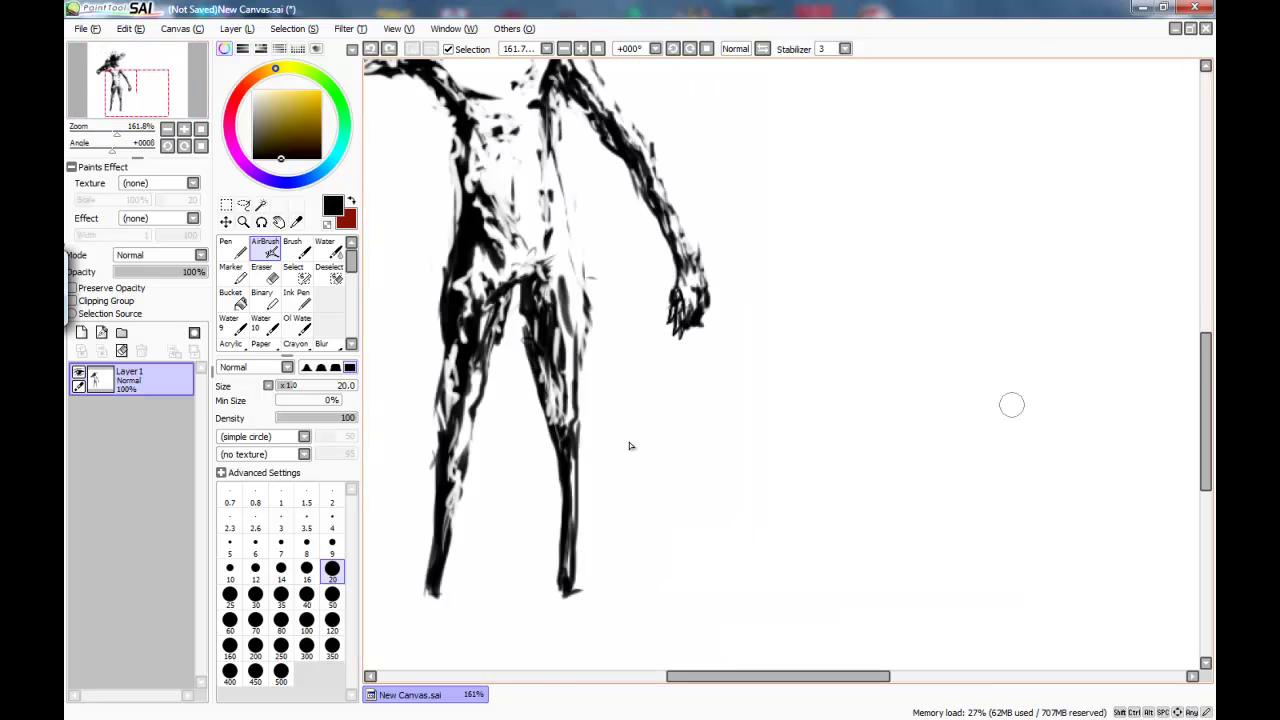
Touch up the hanging arm's elbow and the hip above the adjacent leg with the Eraser and AirBrush
scroll(630, 448, down, 1)
key(e)
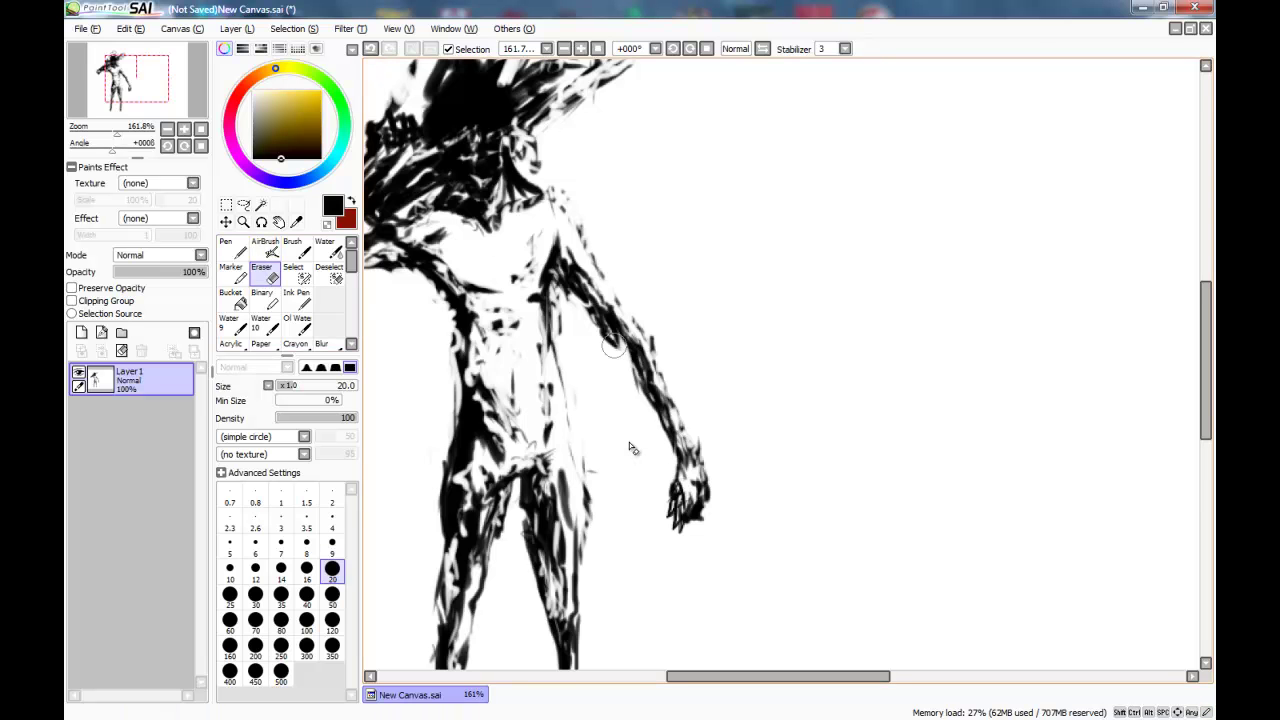
scroll(630, 448, up, 1)
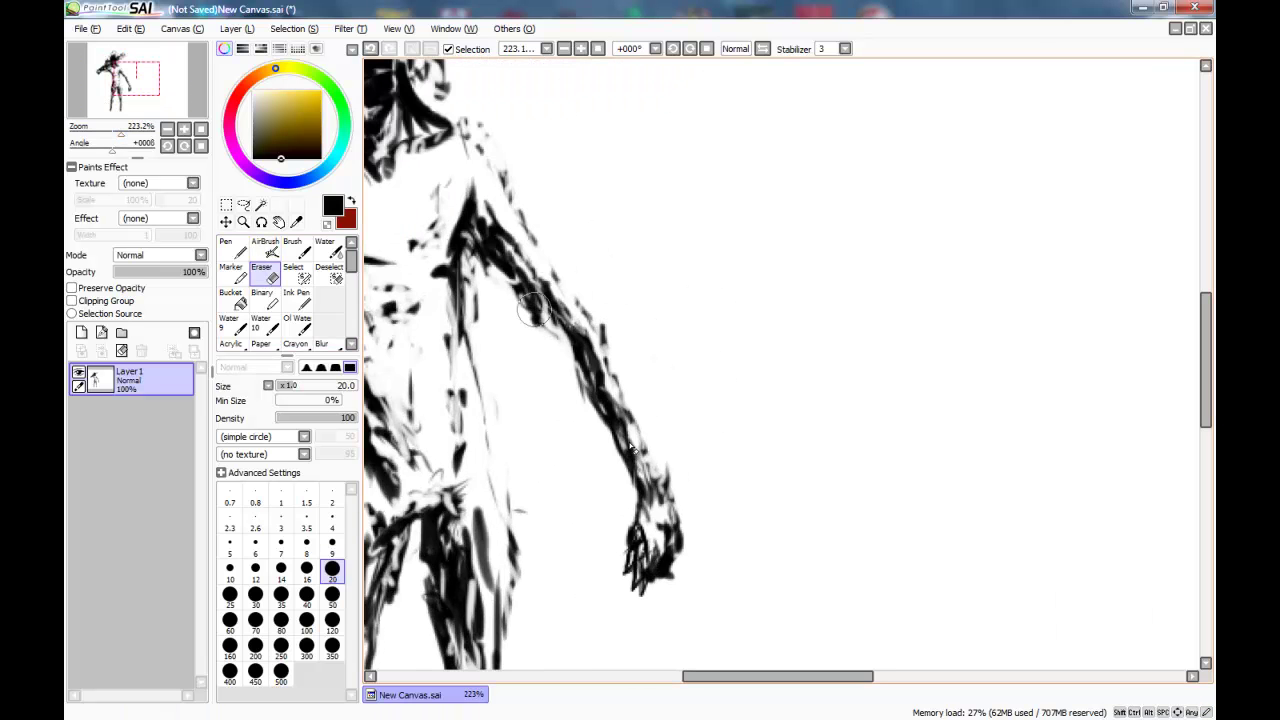
scroll(630, 448, down, 3)
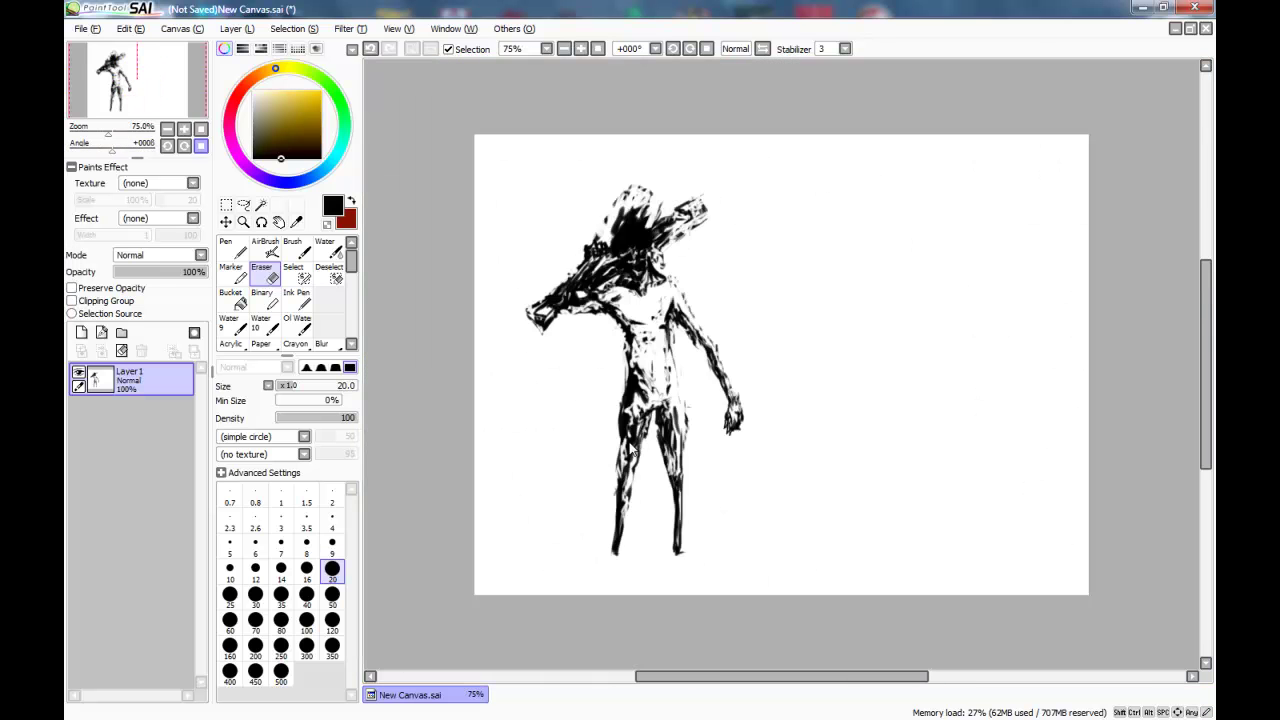
drag(110, 131, 115, 131)
drag(1206, 365, 1206, 378)
click(265, 248)
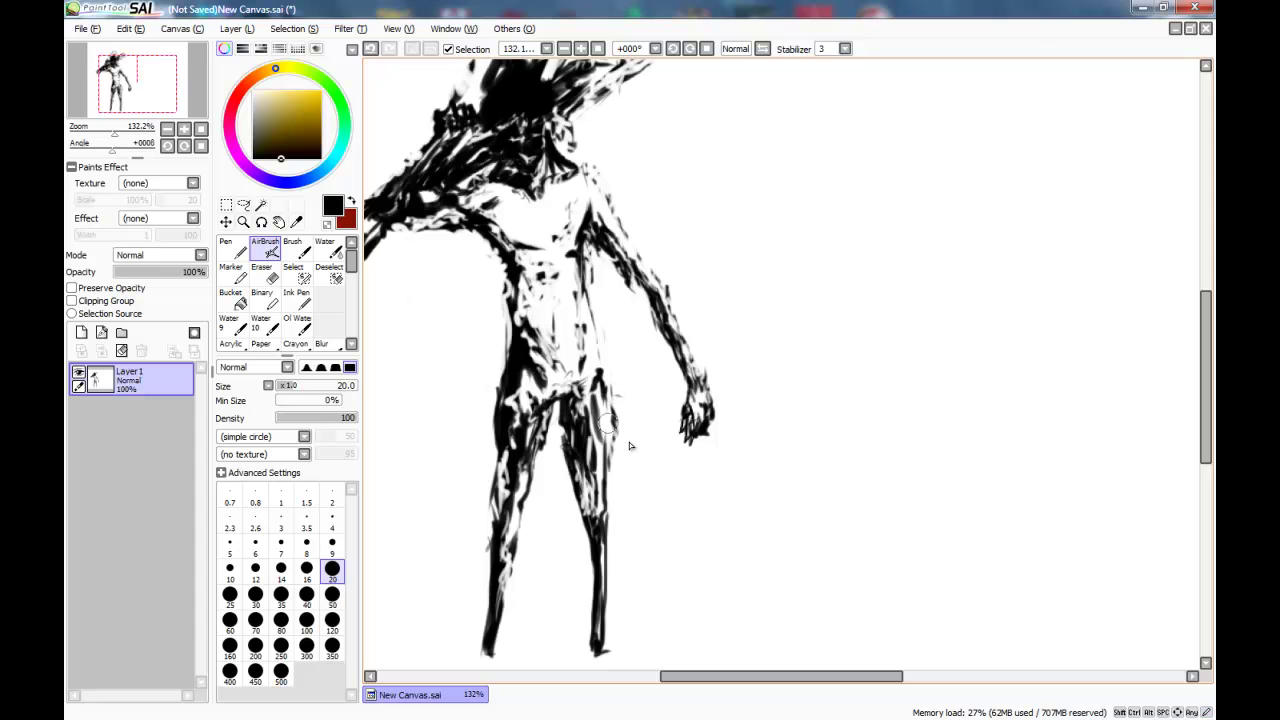
key(e)
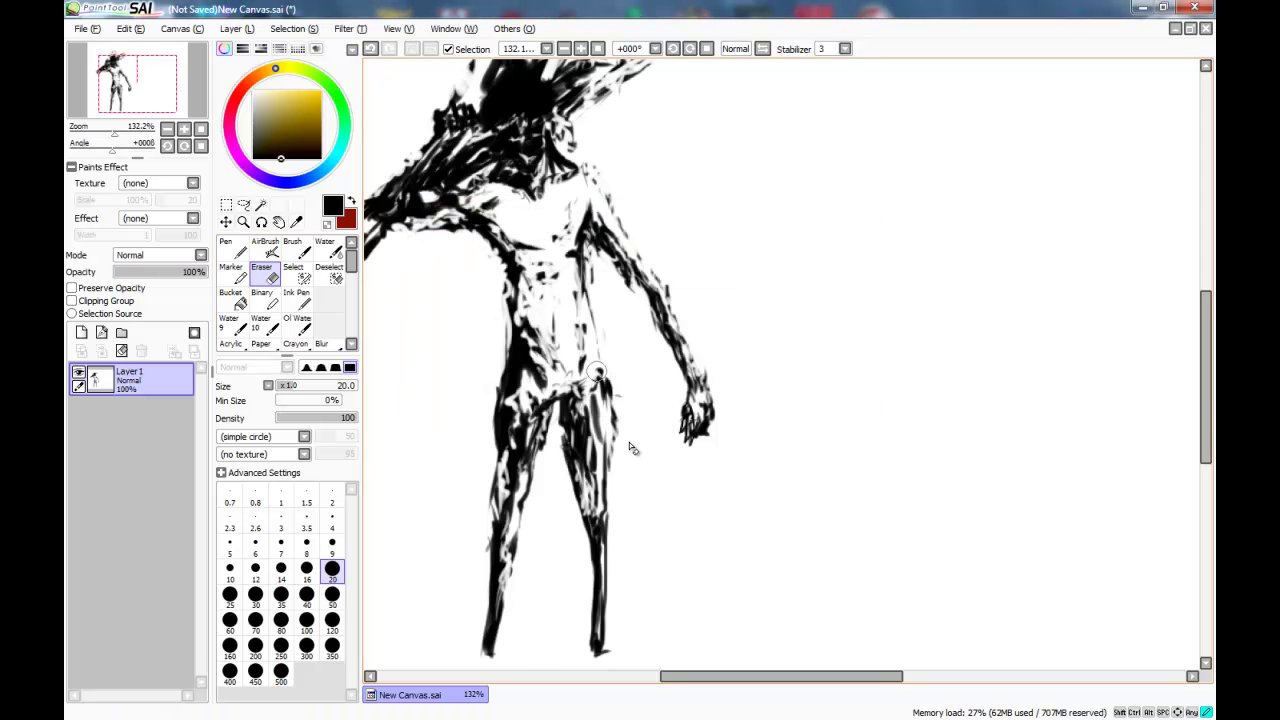
scroll(630, 448, down, 3)
scroll(630, 448, up, 4)
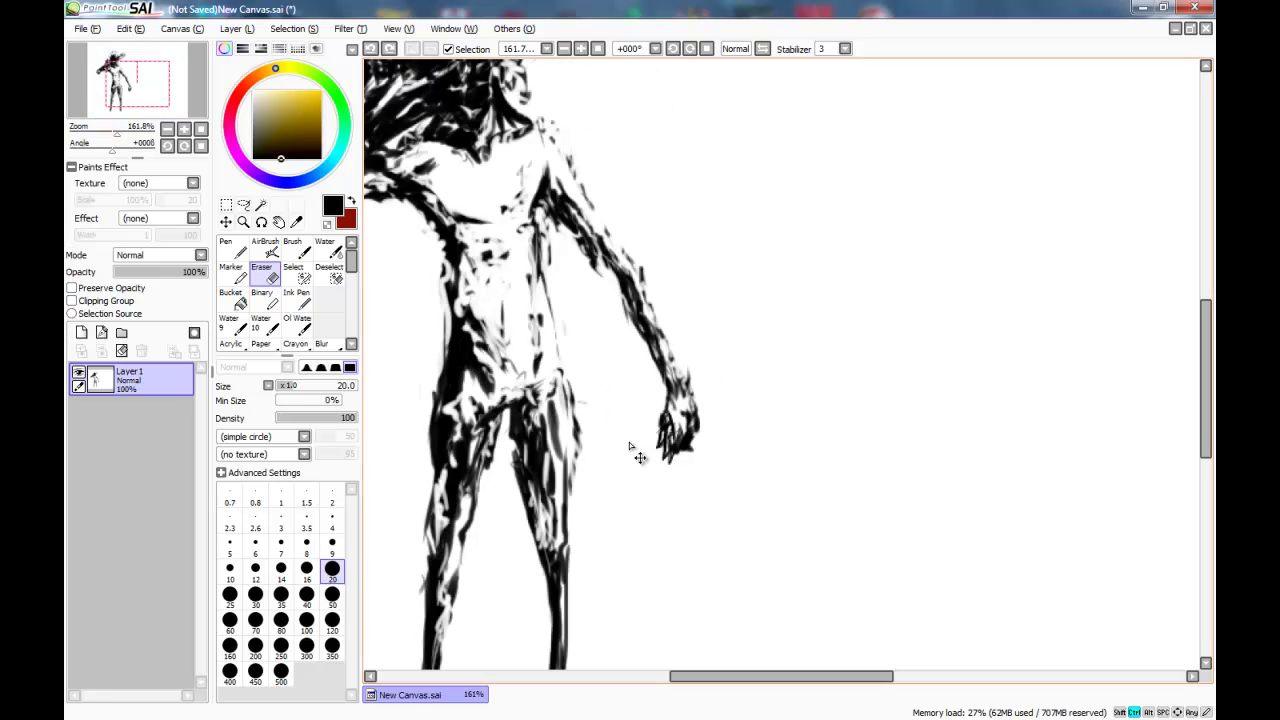
scroll(630, 448, down, 2)
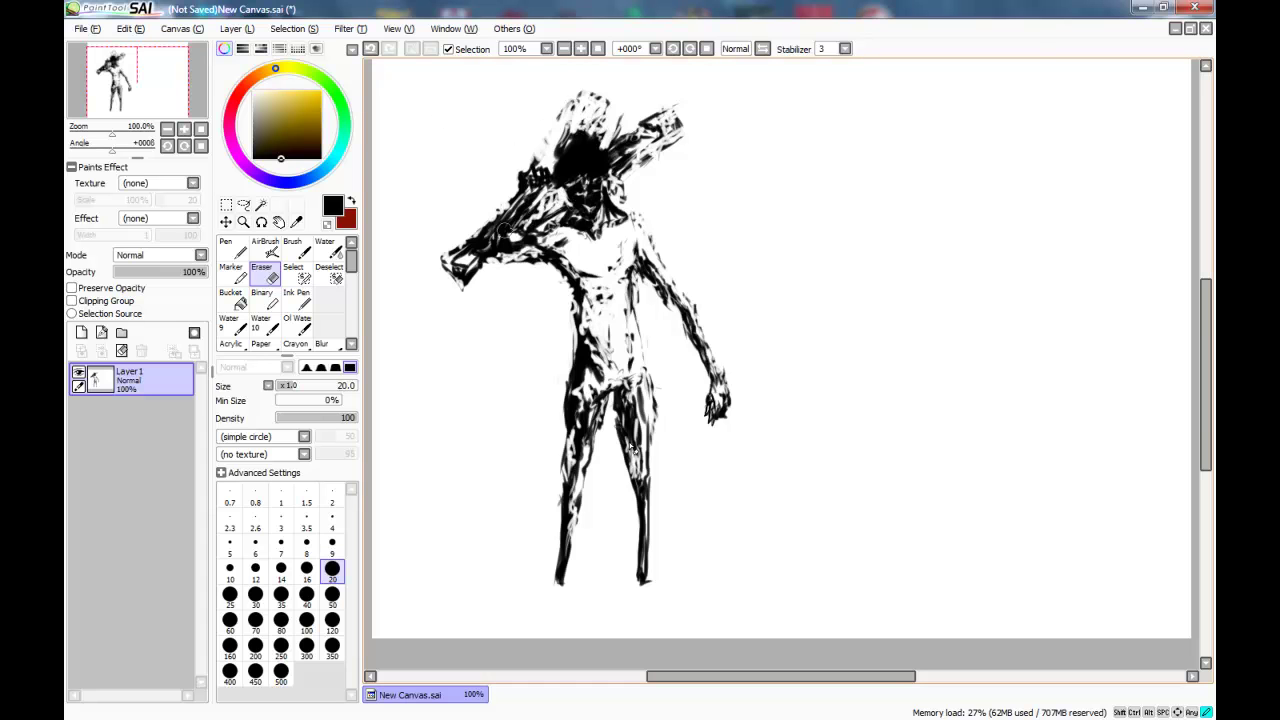
Darken the shoulder line between the neck and the hanging arm with the AirBrush, undoing stray strokes
key(v)
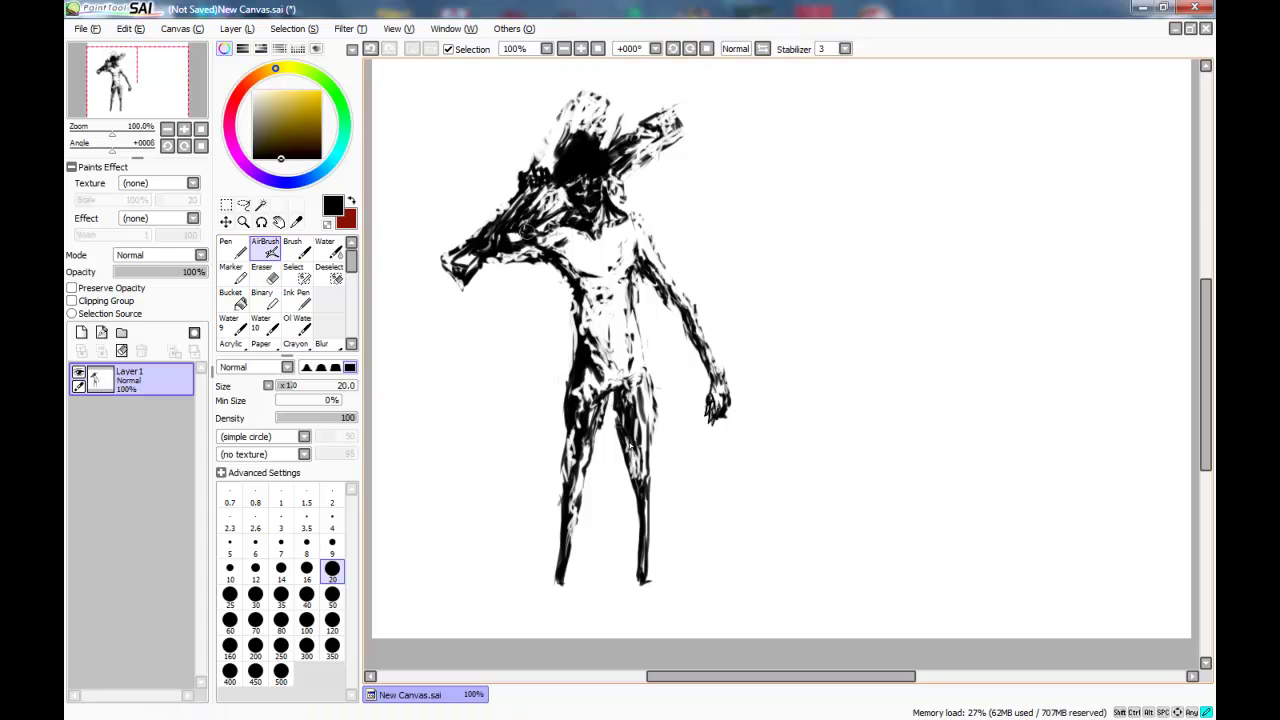
drag(560, 190, 550, 198)
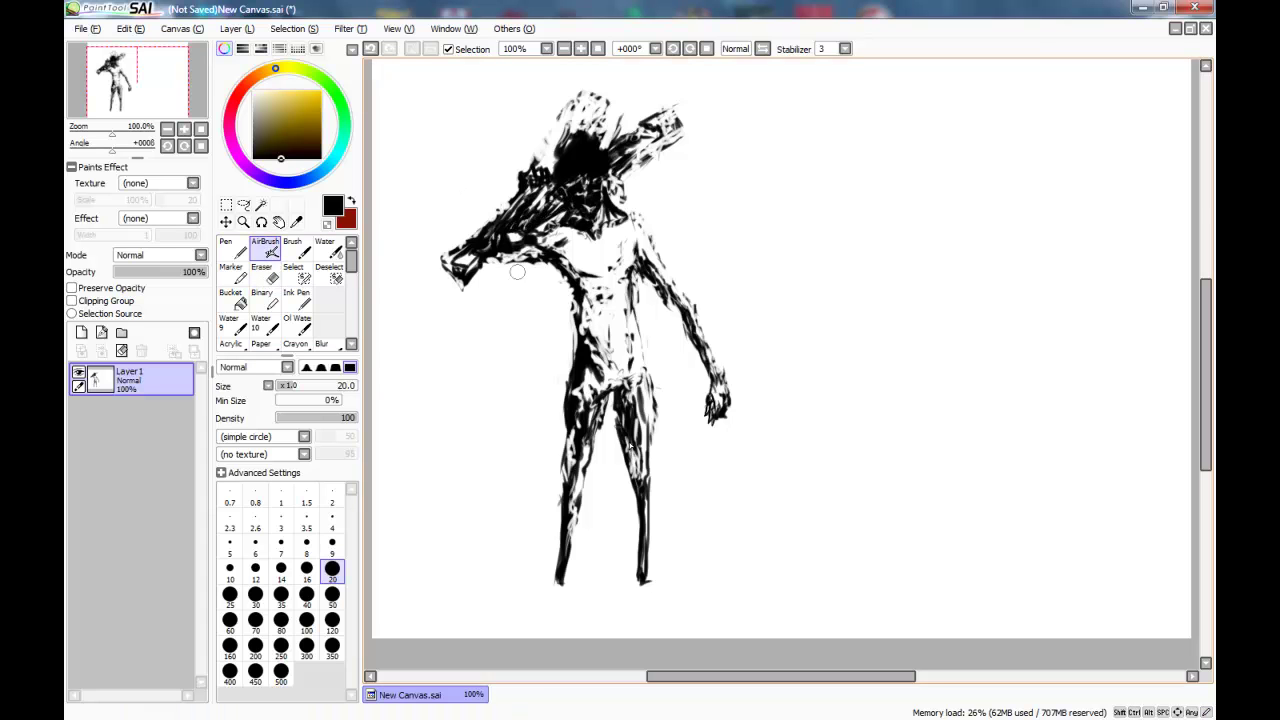
drag(113, 130, 111, 130)
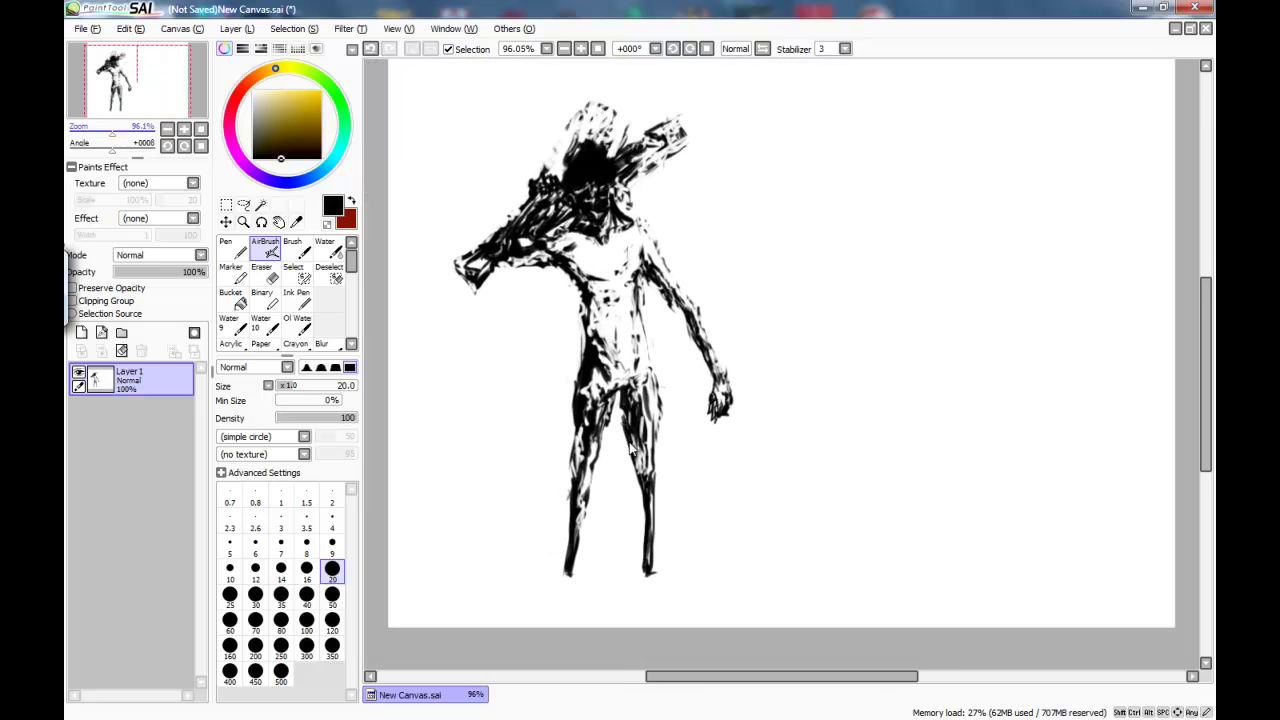
key(ctrl+z)
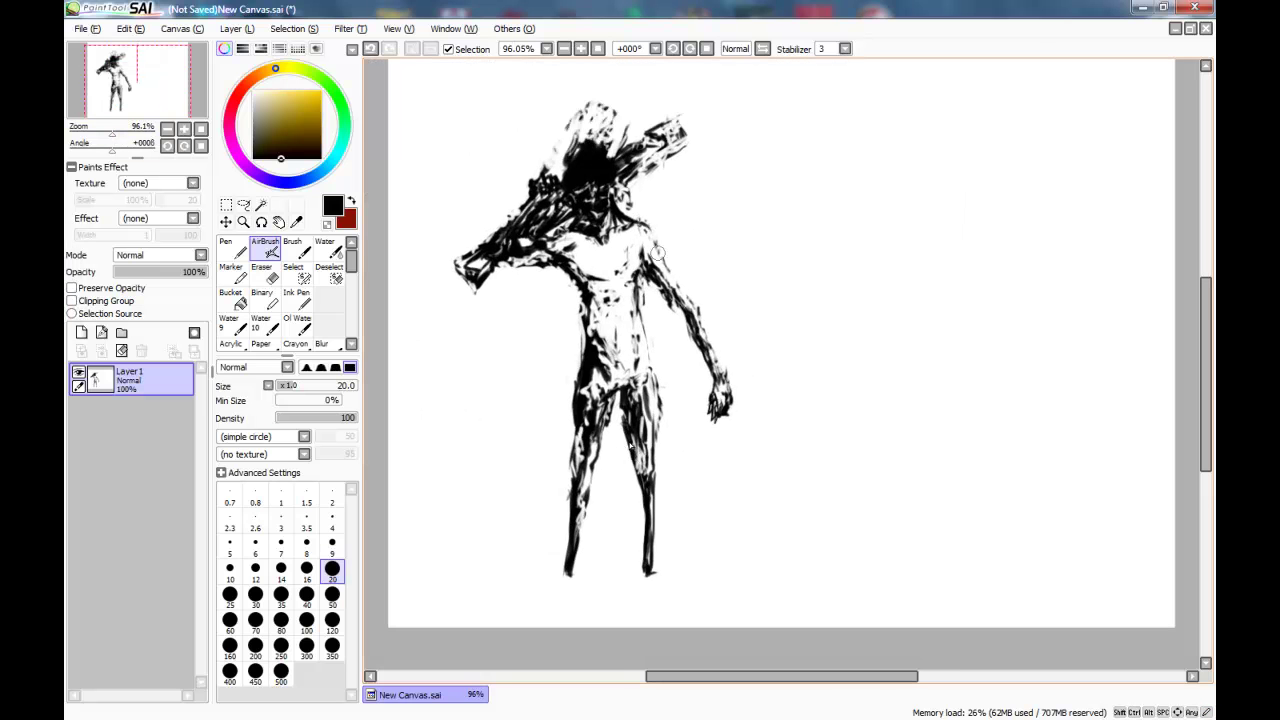
key(e)
key(ctrl+z)
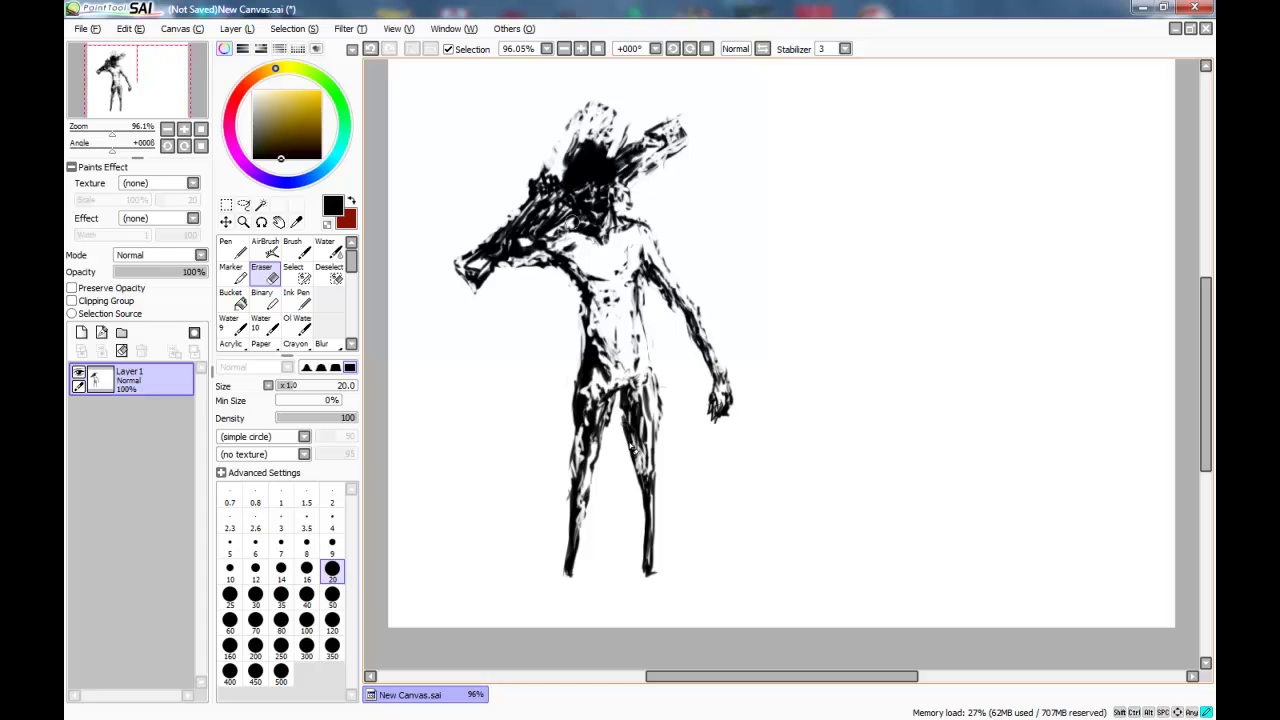
key(ctrl+z)
Try to paint pointed beard-like strokes from the chin down over the chest and trim them with the Eraser
key(v)
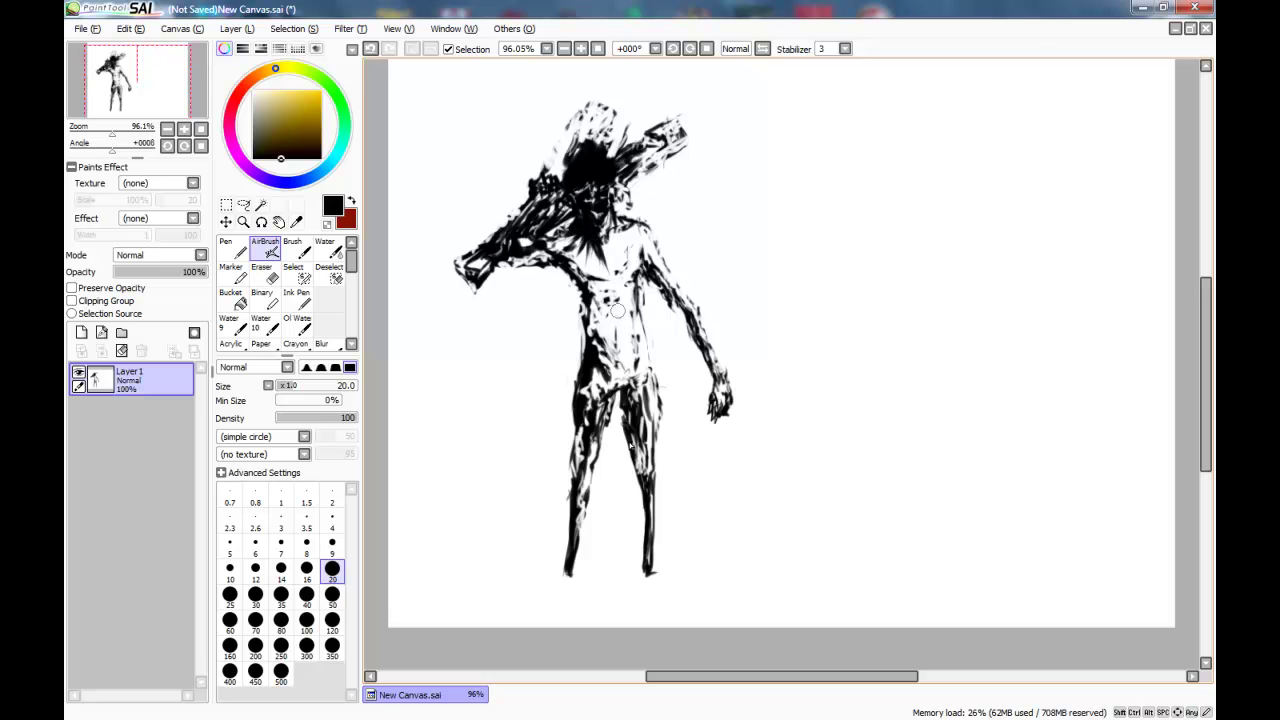
drag(112, 132, 112, 132)
key(ctrl+z)
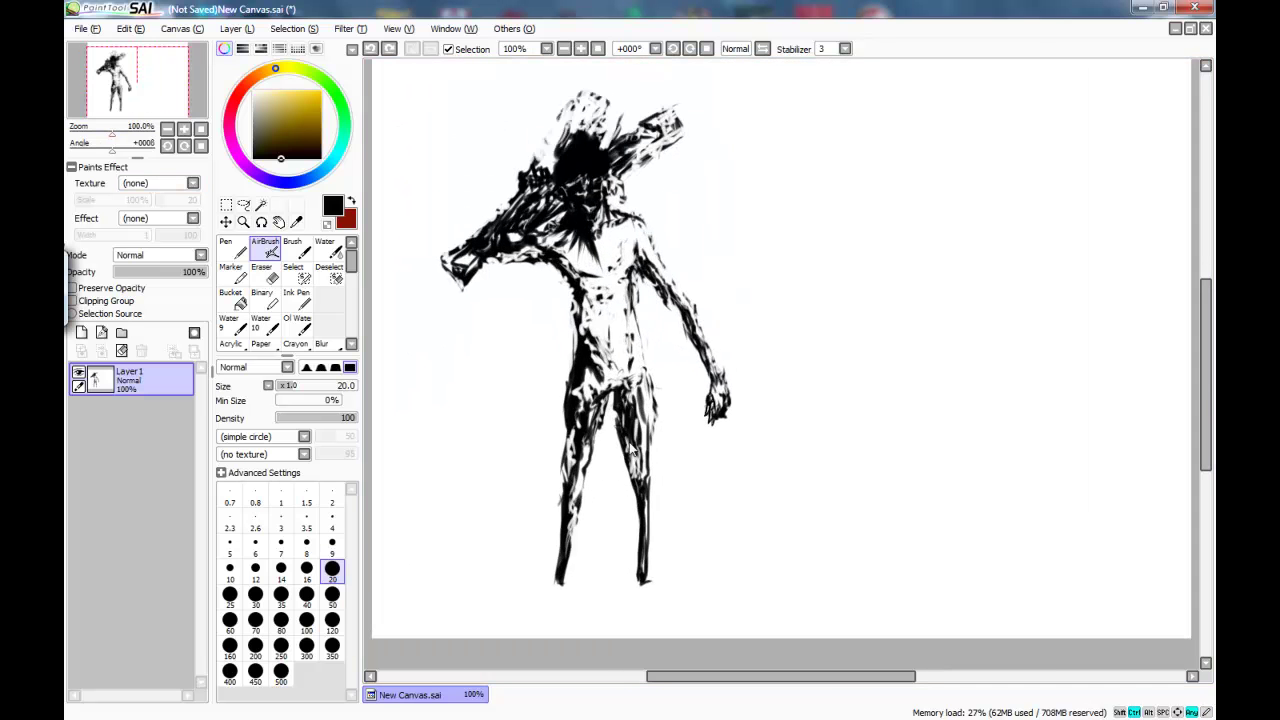
click(265, 273)
drag(605, 256, 567, 237)
key(ctrl+z)
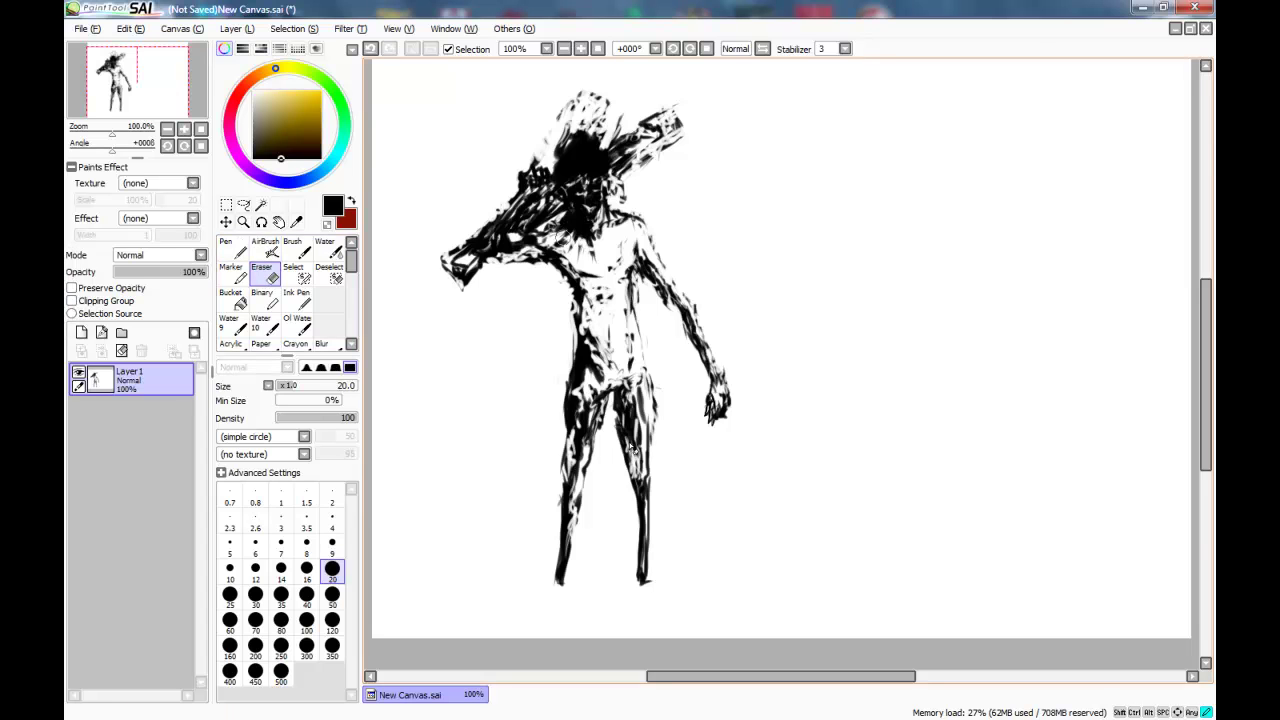
key(ctrl+z)
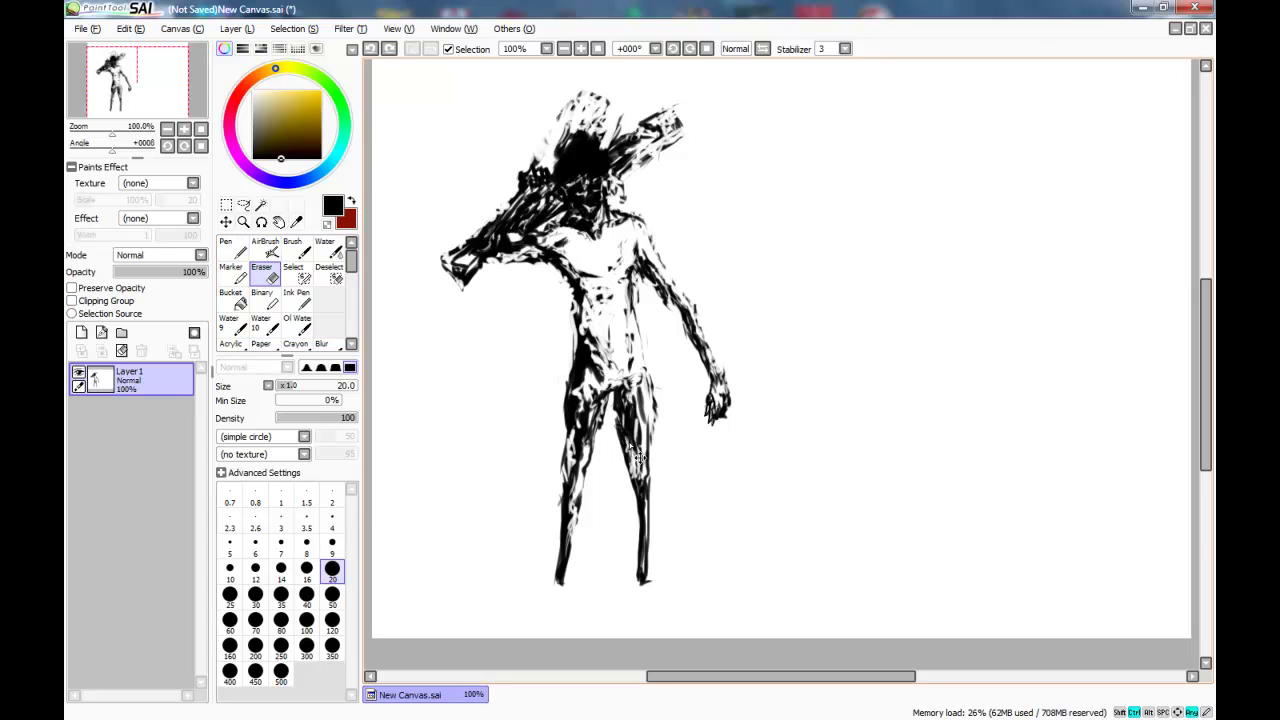
key(ctrl+y)
Erase two small round white eyes in the solid black area of the head
key(v)
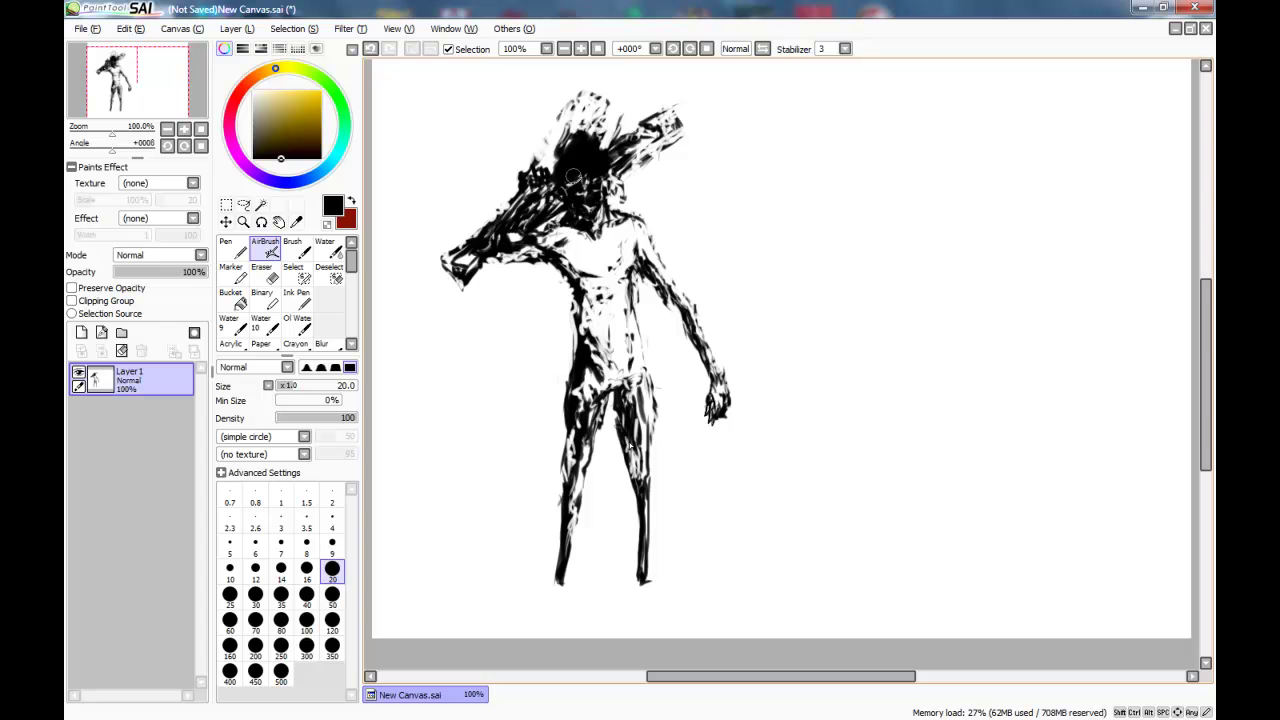
key(e)
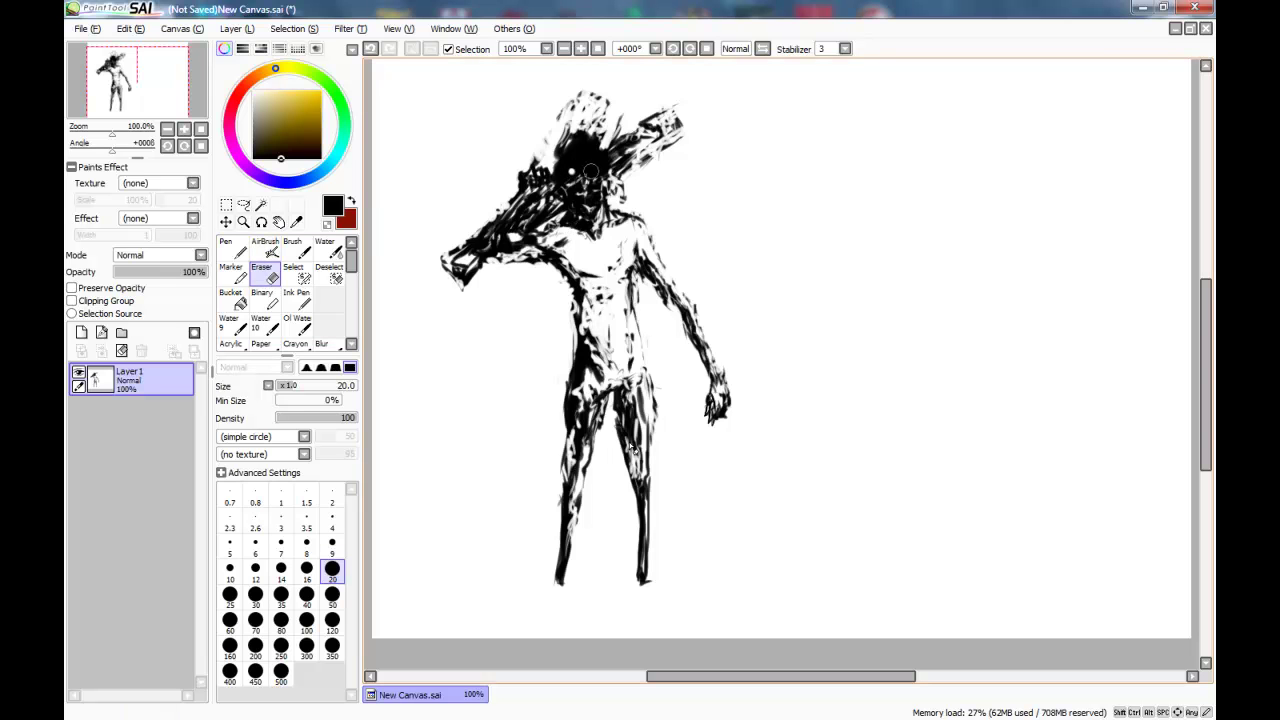
scroll(631, 445, up, 6)
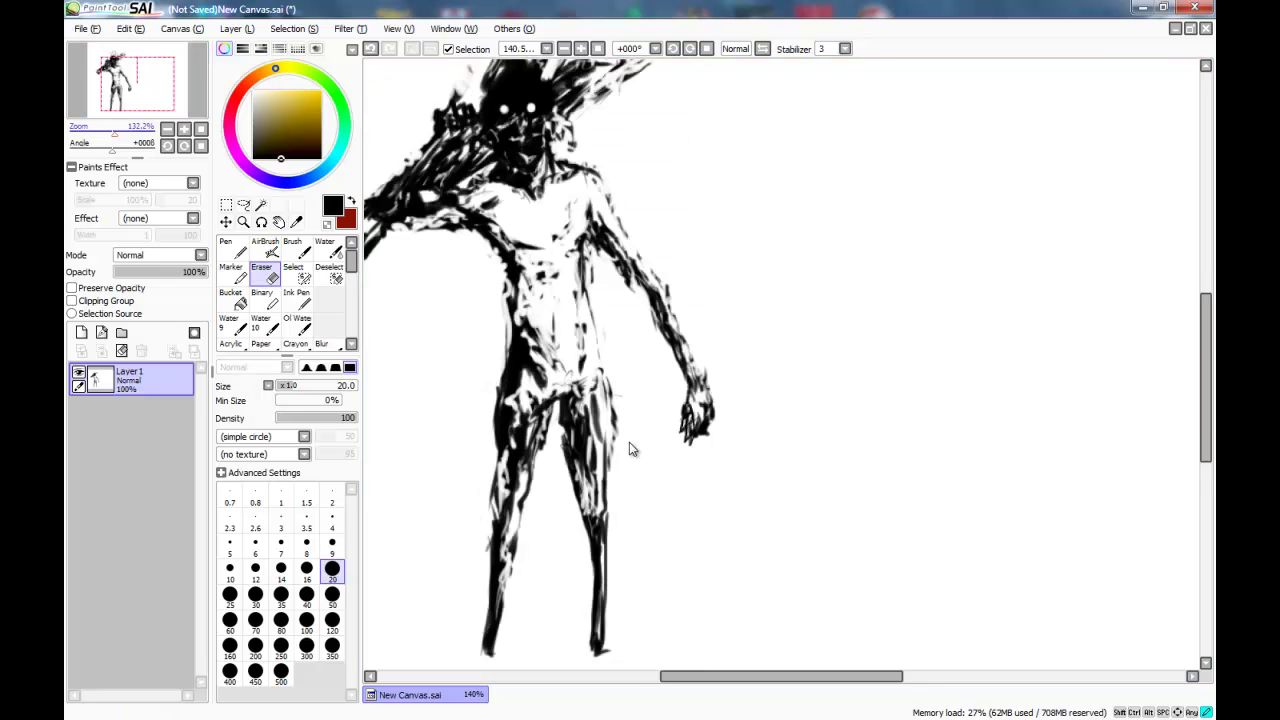
scroll(631, 445, down, 9)
scroll(631, 445, up, 9)
scroll(631, 445, down, 9)
scroll(631, 445, up, 4)
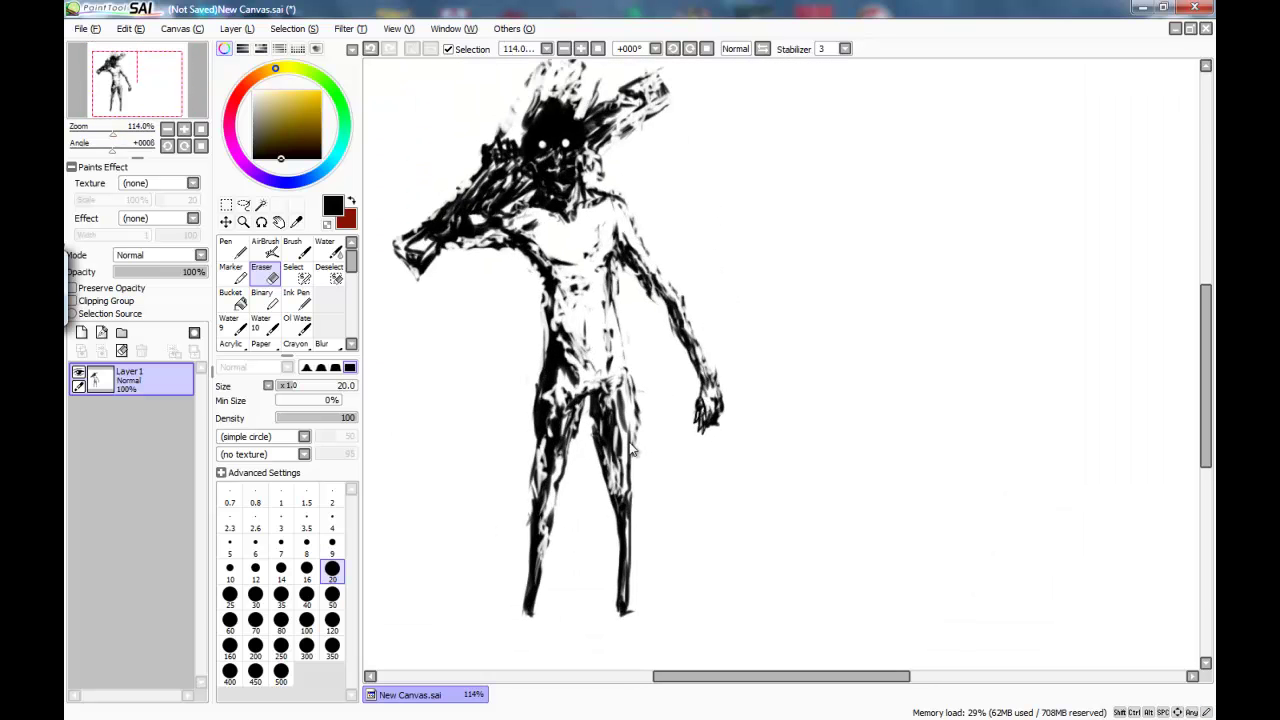
Try to draw dark strokes beside the raised arm and diagonally across the torso with the Pen and AirBrush
key(n)
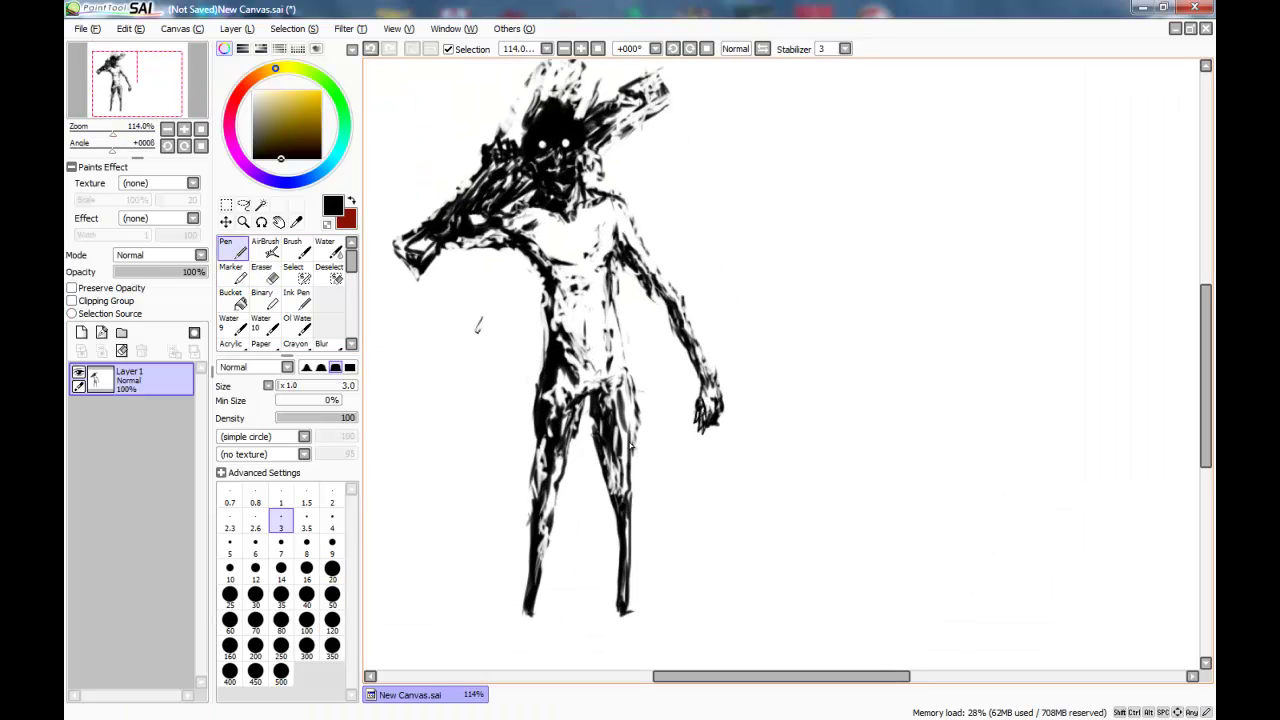
key(ctrl+z)
key(ctrl+z)
key(ctrl+z)
mouse_move(460, 250)
mouse_down()
mouse_move(456, 282)
mouse_move(492, 340)
mouse_up()
click(265, 248)
key(ctrl+z)
mouse_move(612, 282)
mouse_down()
mouse_move(597, 341)
mouse_move(559, 356)
mouse_up()
drag(612, 318, 606, 264)
key(ctrl+z)
mouse_move(606, 322)
mouse_down()
mouse_move(590, 360)
mouse_move(610, 345)
mouse_up()
key(ctrl+z)
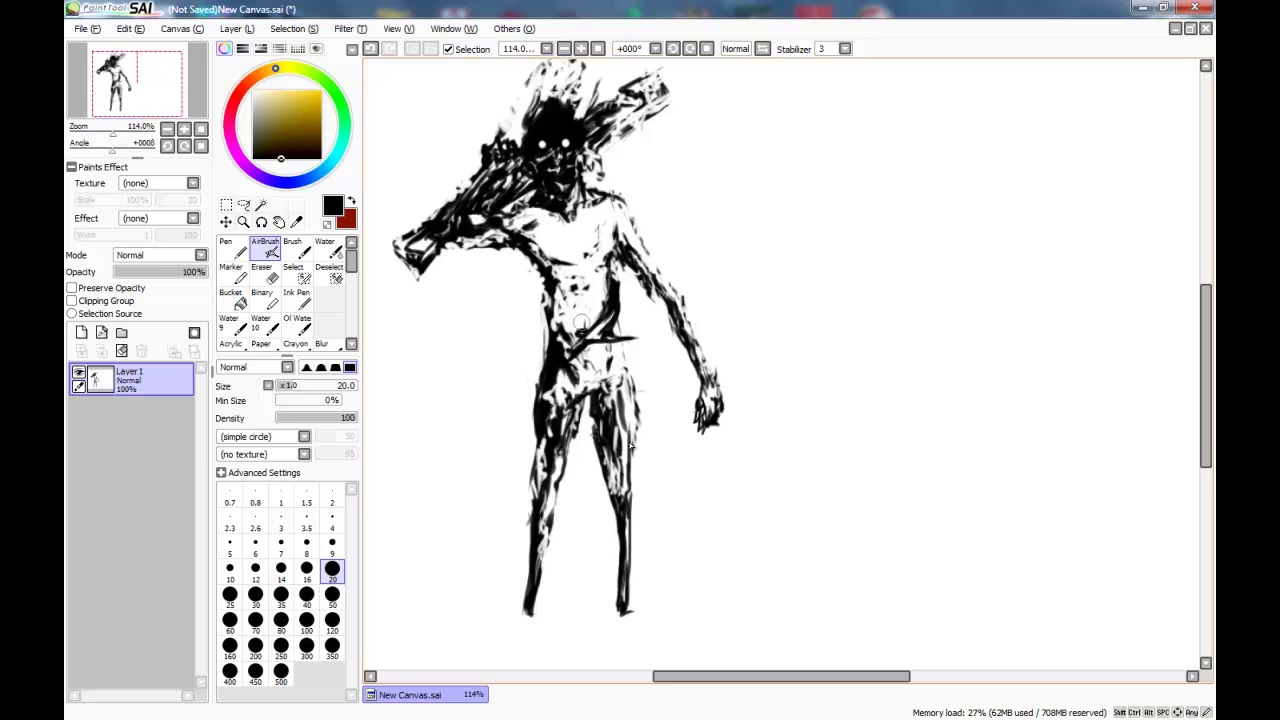
scroll(630, 448, down, 5)
scroll(630, 450, up, 4)
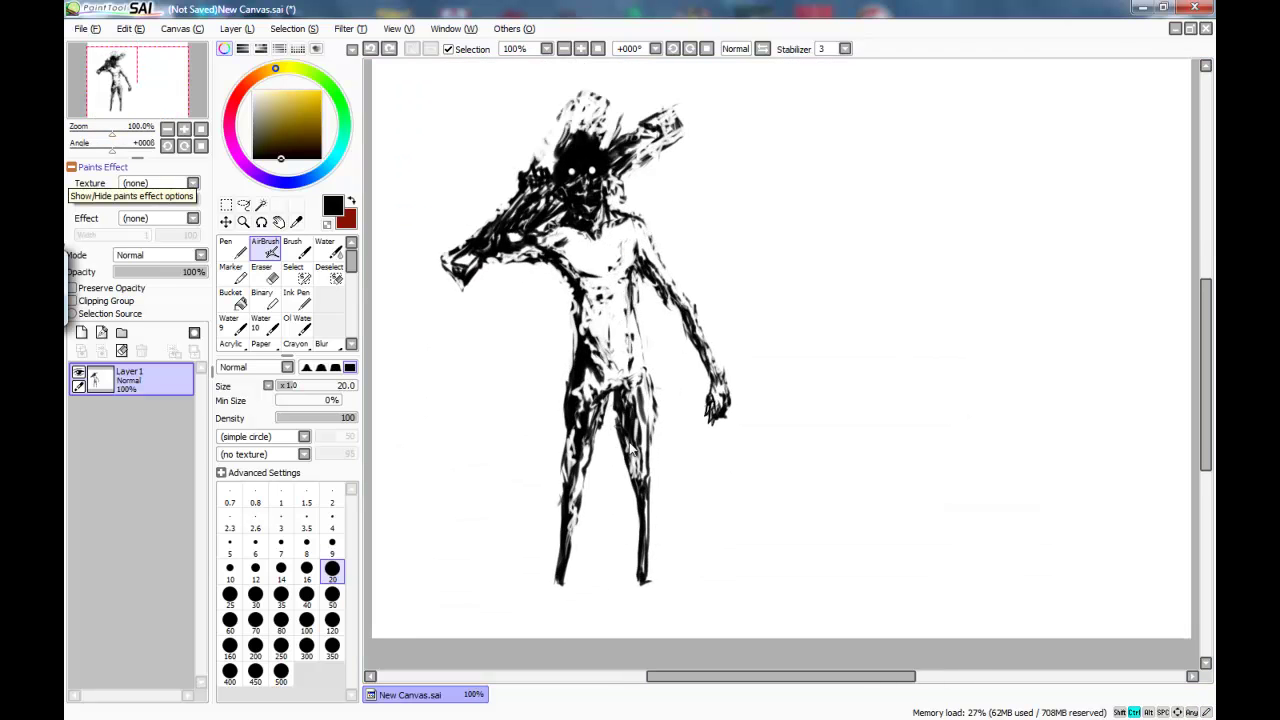
Try to paint broad size 50 AirBrush strokes beside the torso, from below the raised arm to the thigh
key(e)
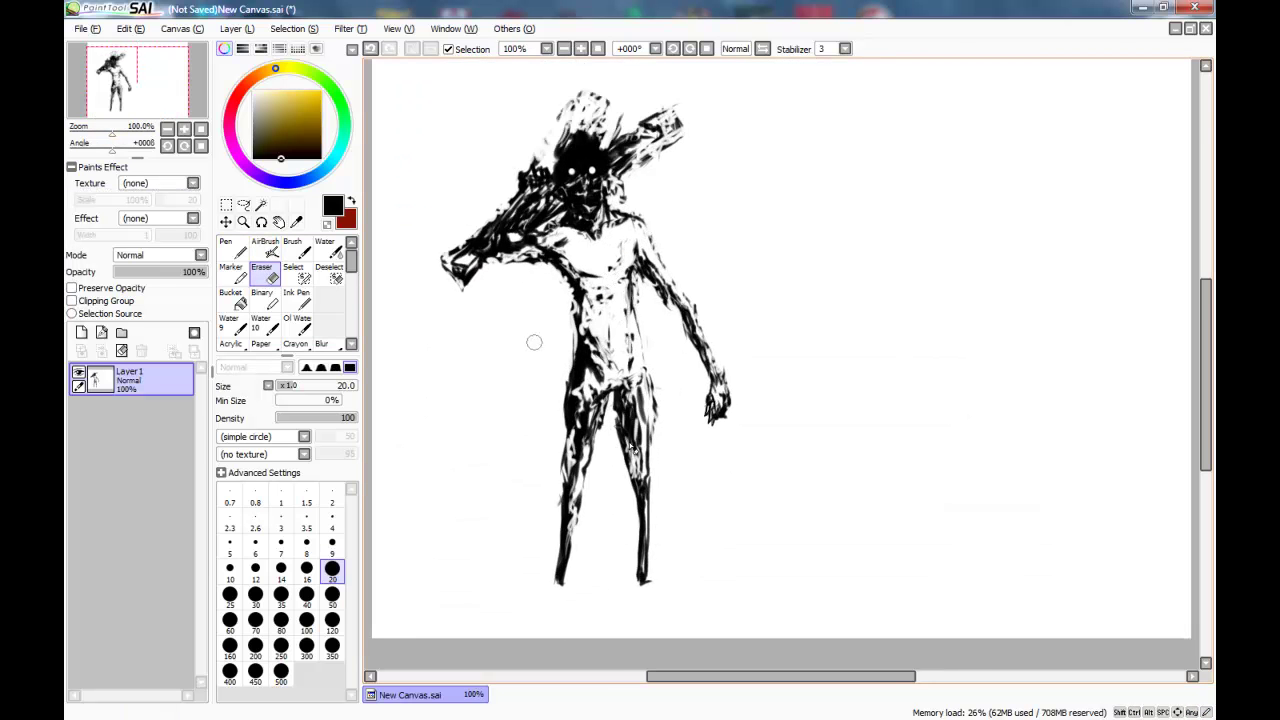
click(265, 248)
click(332, 597)
mouse_move(550, 267)
mouse_down()
mouse_move(477, 311)
mouse_move(532, 265)
mouse_move(556, 283)
mouse_move(503, 346)
mouse_up()
key(ctrl+z)
drag(559, 281, 474, 369)
drag(565, 275, 533, 323)
mouse_move(504, 368)
mouse_down()
mouse_move(580, 280)
mouse_move(535, 399)
mouse_up()
drag(573, 340, 541, 424)
key(ctrl+z)
key(ctrl+z)
key(ctrl+z)
key(ctrl+z)
key(ctrl+z)
key(ctrl+z)
key(ctrl+z)
key(ctrl+z)
key(ctrl+z)
scroll(630, 446, down, 3)
scroll(630, 446, up, 6)
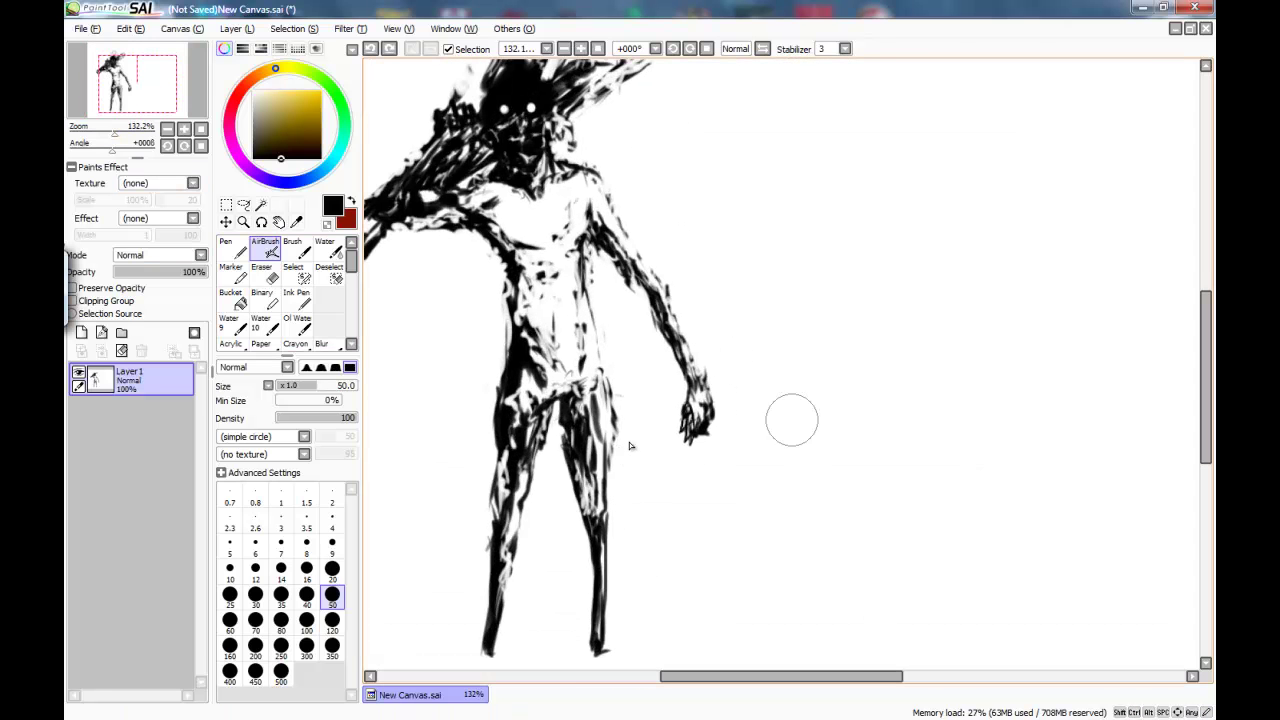
Set the AirBrush size to 20 and sketch a narrow shaft running diagonally down from the hanging hand
key(bracketleft)
key(bracketleft)
key(bracketleft)
key(bracketleft)
key(bracketleft)
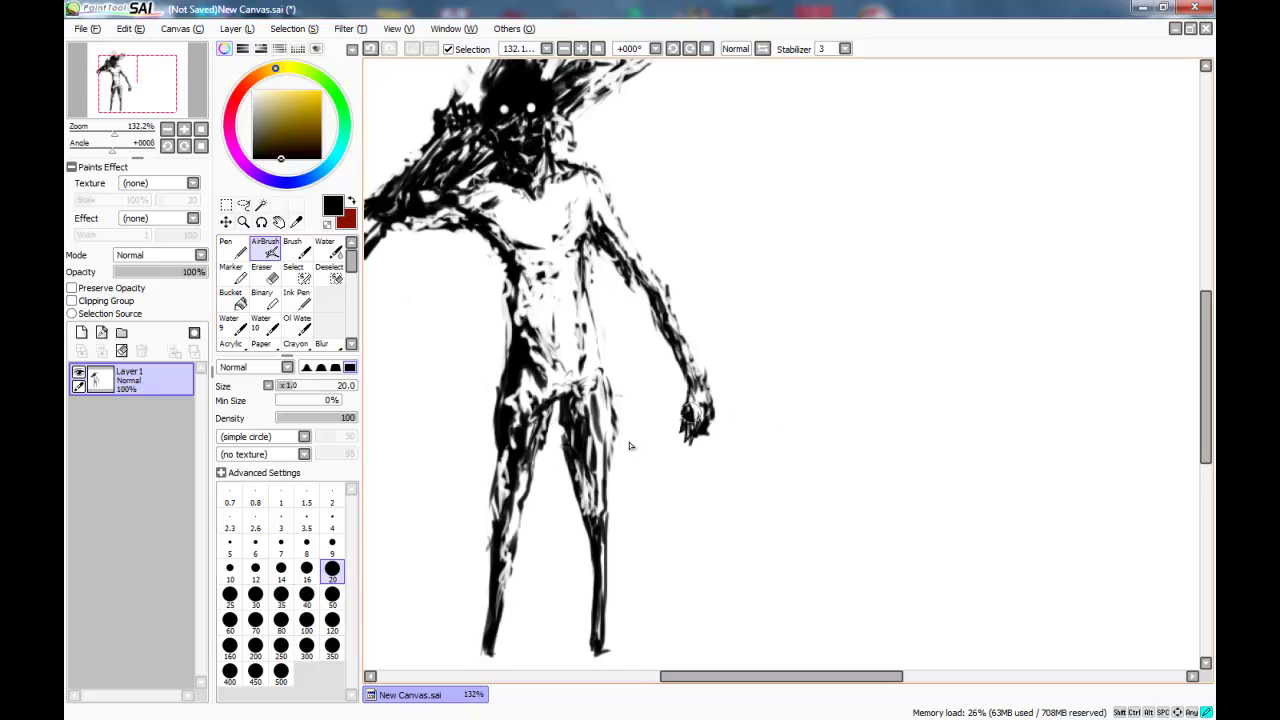
mouse_move(727, 451)
mouse_down()
mouse_move(750, 495)
mouse_move(774, 507)
mouse_up()
drag(700, 436, 732, 481)
scroll(630, 447, down, 8)
scroll(630, 449, up, 5)
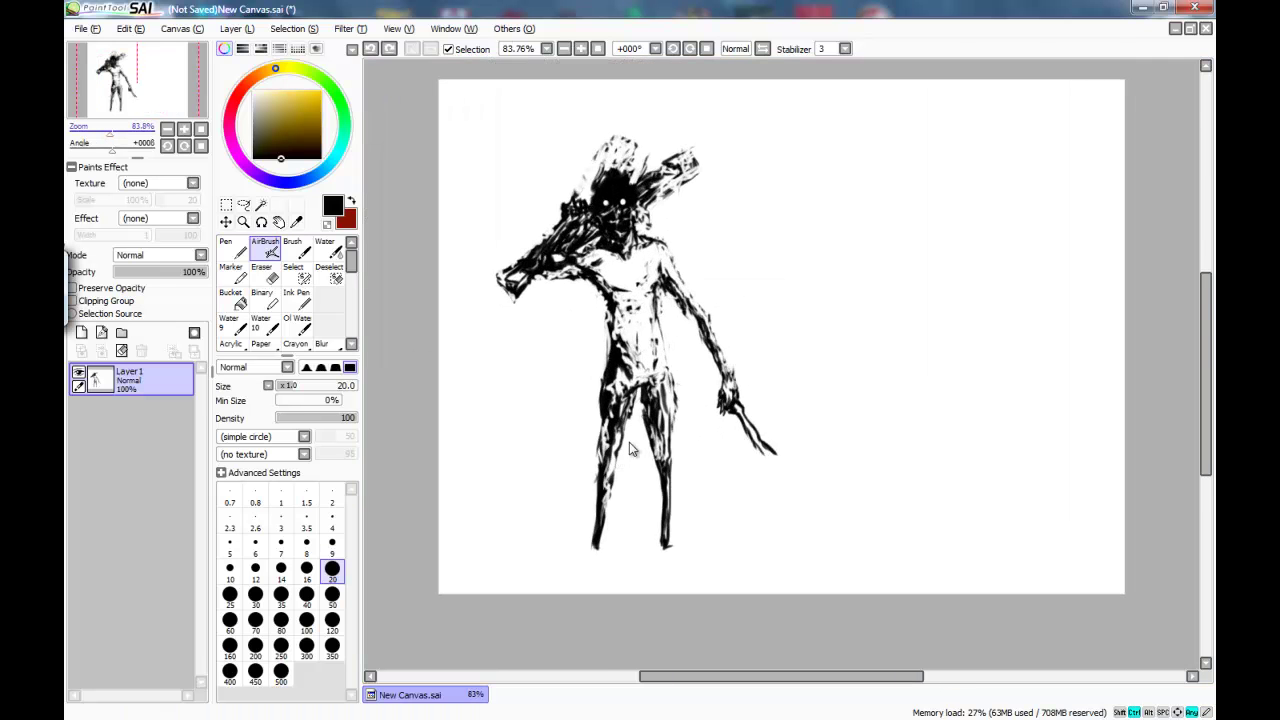
key(ctrl+z)
Extend the shaft's outer edge toward the ground with a tapering stroke and undo the stray mark at the hand
scroll(630, 447, up, 3)
drag(746, 501, 779, 572)
scroll(630, 446, down, 3)
scroll(630, 446, up, 3)
drag(696, 443, 711, 445)
key(ctrl+z)
Refine the hand's grip on the shaft with a size 10 AirBrush and clean up beneath it with the Eraser
click(230, 571)
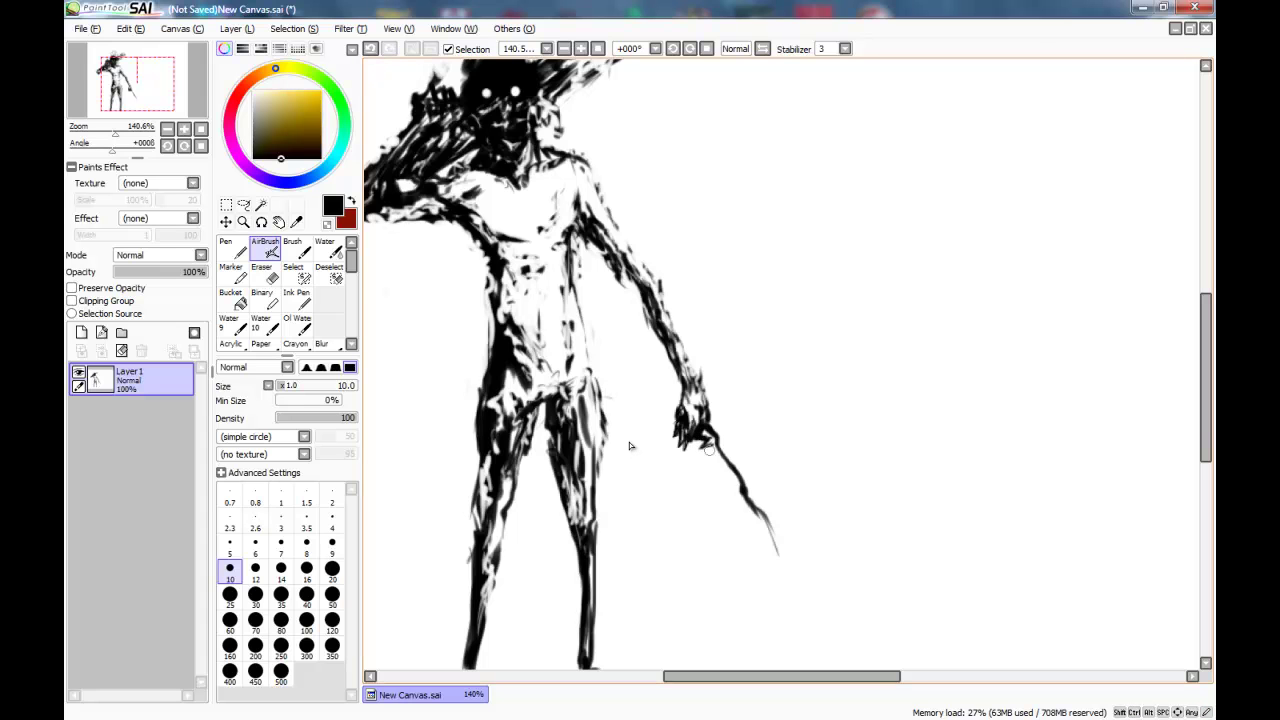
scroll(703, 442, down, 2)
scroll(703, 442, up, 4)
key(e)
drag(684, 466, 682, 467)
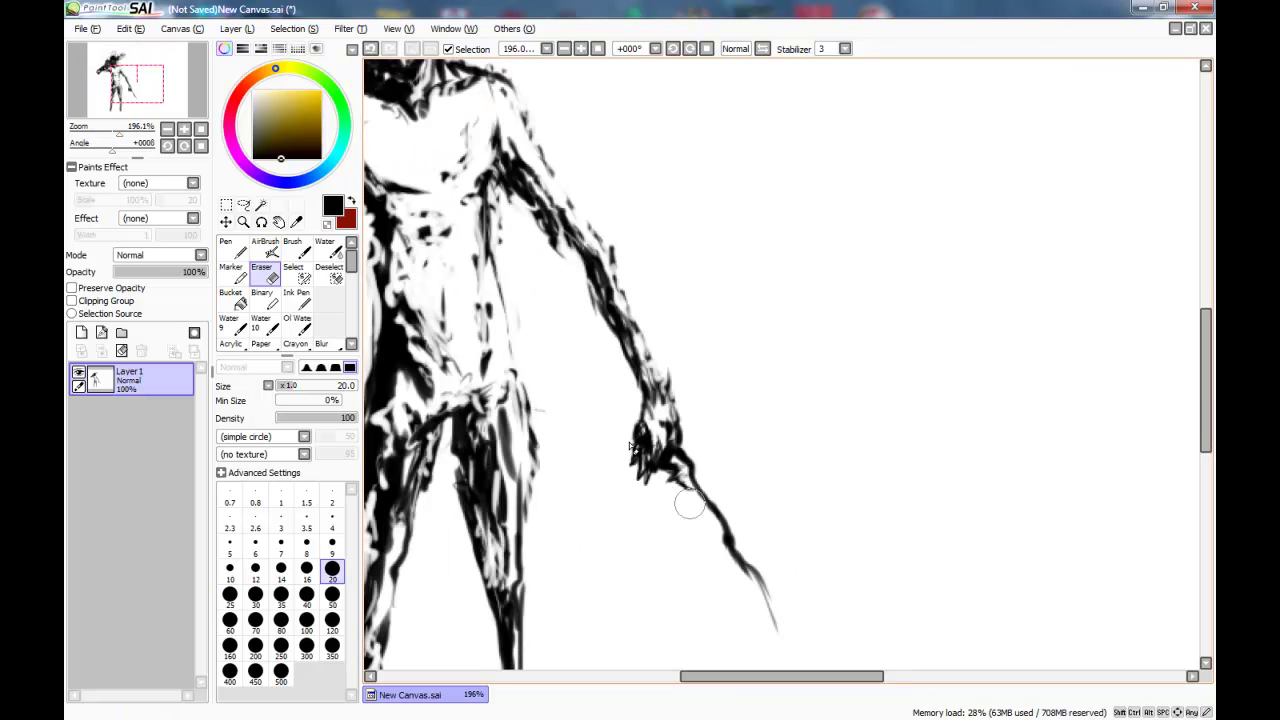
Draw the shaft's second edge with the size 10 AirBrush from the hand down to its lower end
key(a)
scroll(630, 446, down, 2)
scroll(630, 446, up, 2)
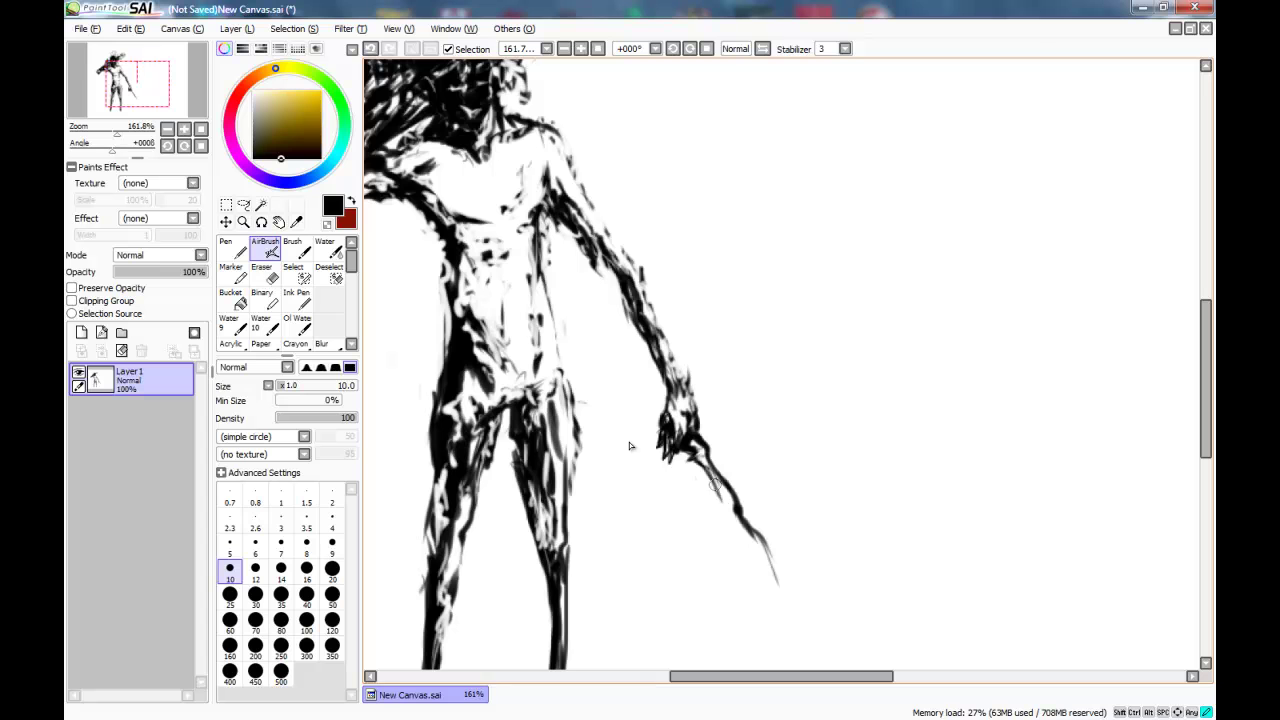
drag(723, 511, 769, 596)
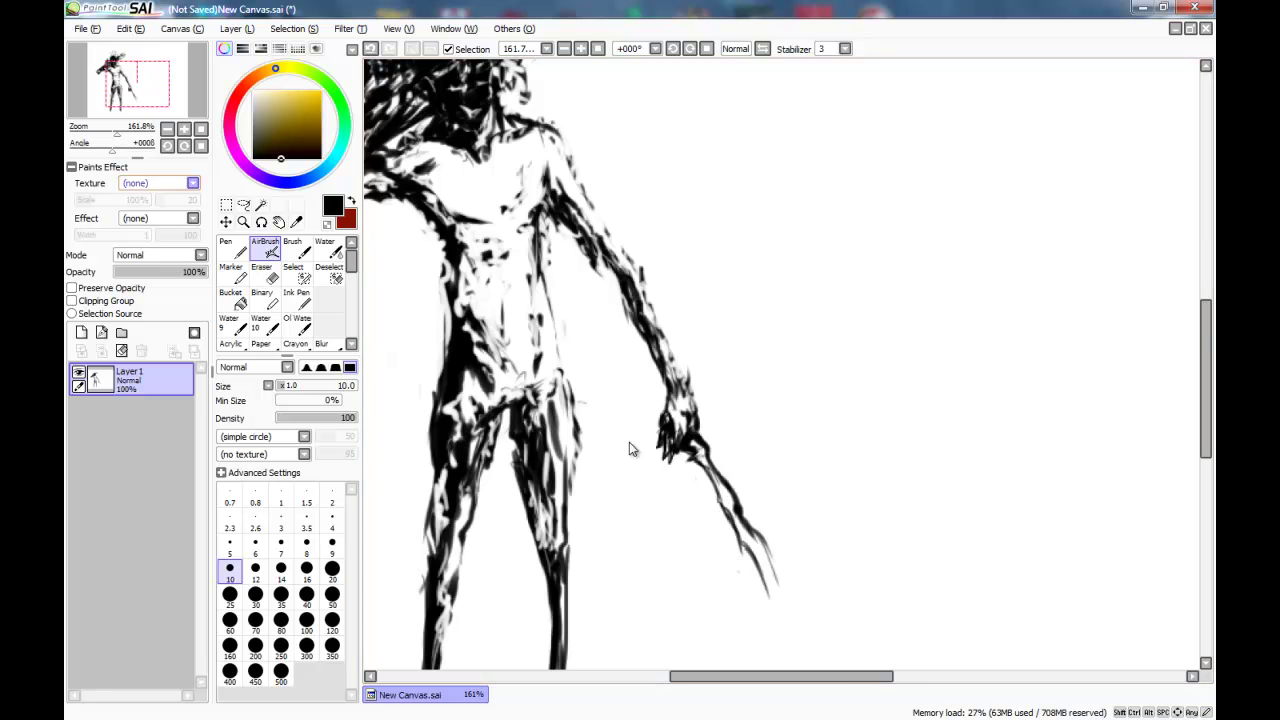
Flare the shaft's lower end outward and outline an axe-like blade beneath it, undoing the last stray stroke
scroll(630, 446, down, 2)
scroll(630, 446, up, 2)
drag(760, 507, 774, 527)
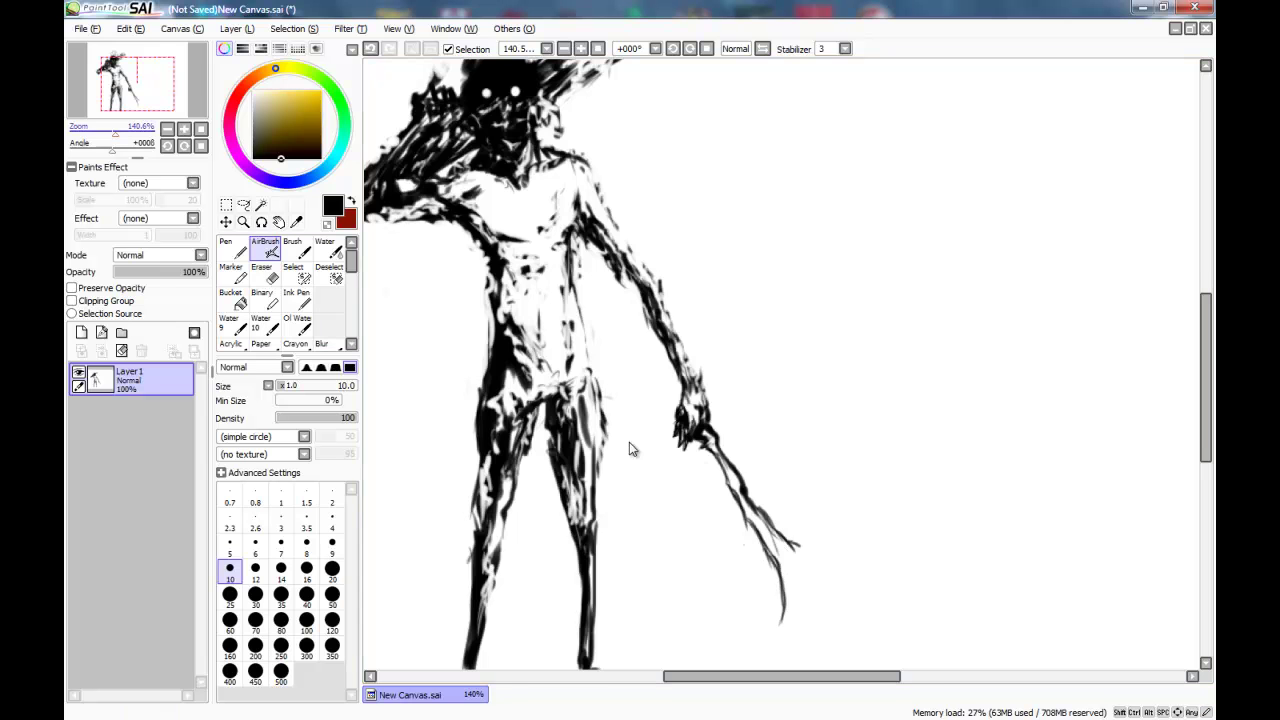
scroll(778, 505, down, 2)
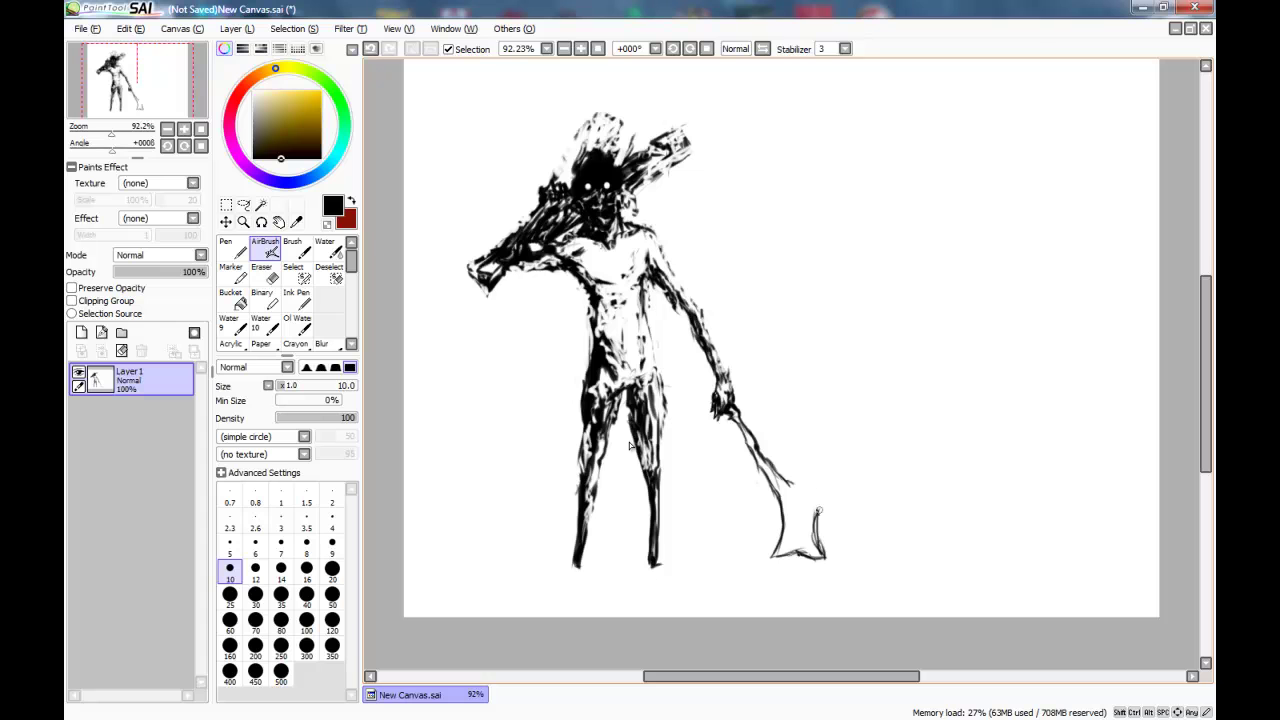
key(ctrl+z)
Set the AirBrush size to 20 and darken the shaft and the blade's inner edge and lower corner
key(])
key(])
key(])
key(])
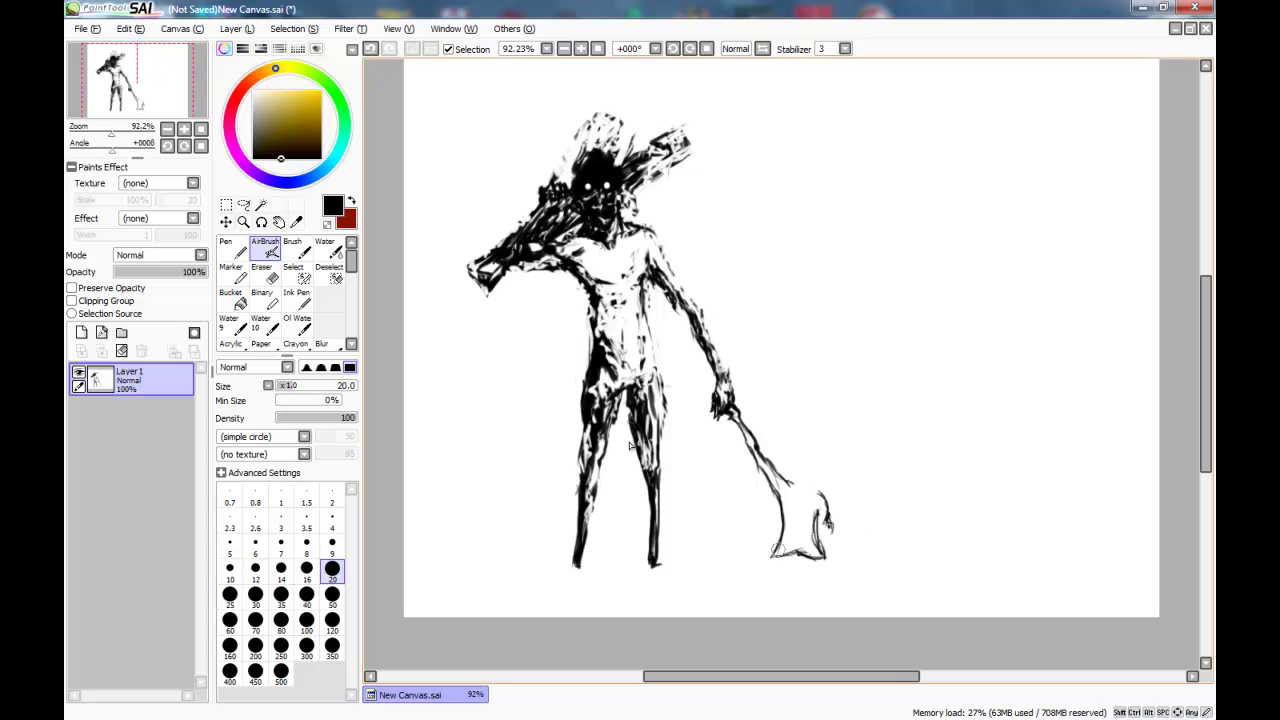
mouse_move(785, 518)
mouse_down()
mouse_move(769, 479)
mouse_move(785, 518)
mouse_up()
key(ctrl+z)
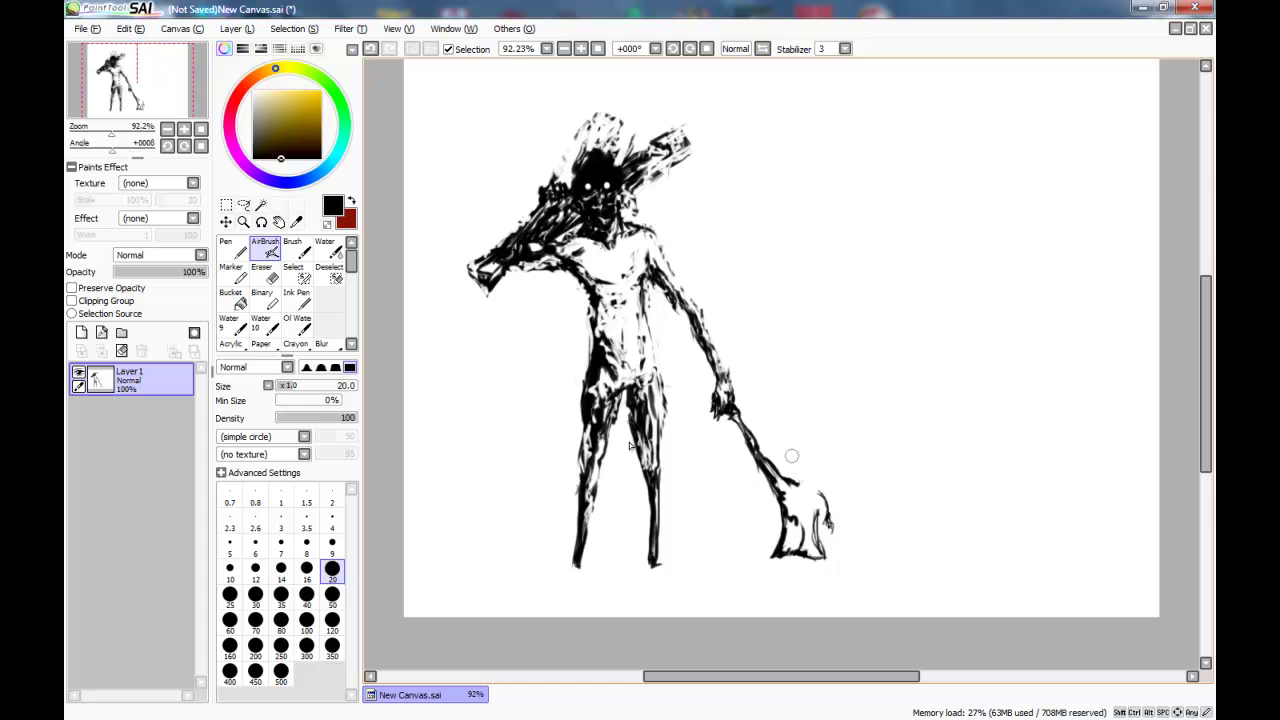
Paint a small dark head above the blade outline and try erasing an eye into it
drag(795, 473, 798, 478)
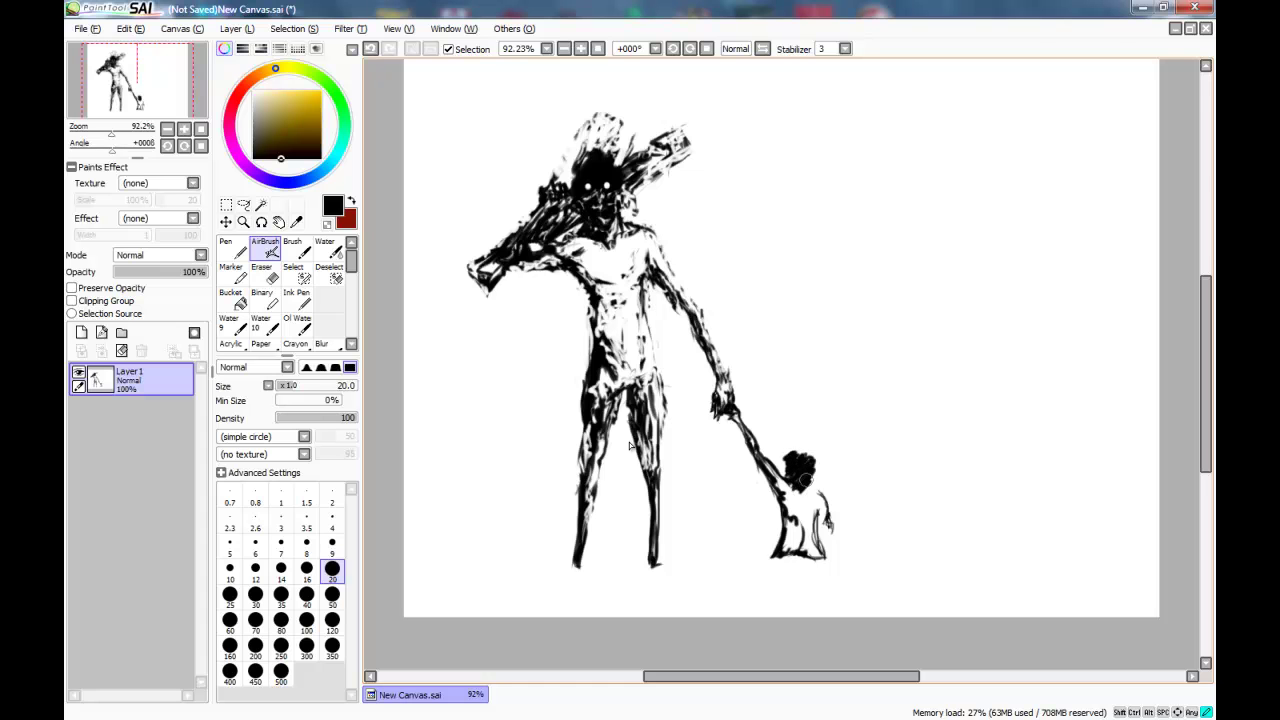
key(e)
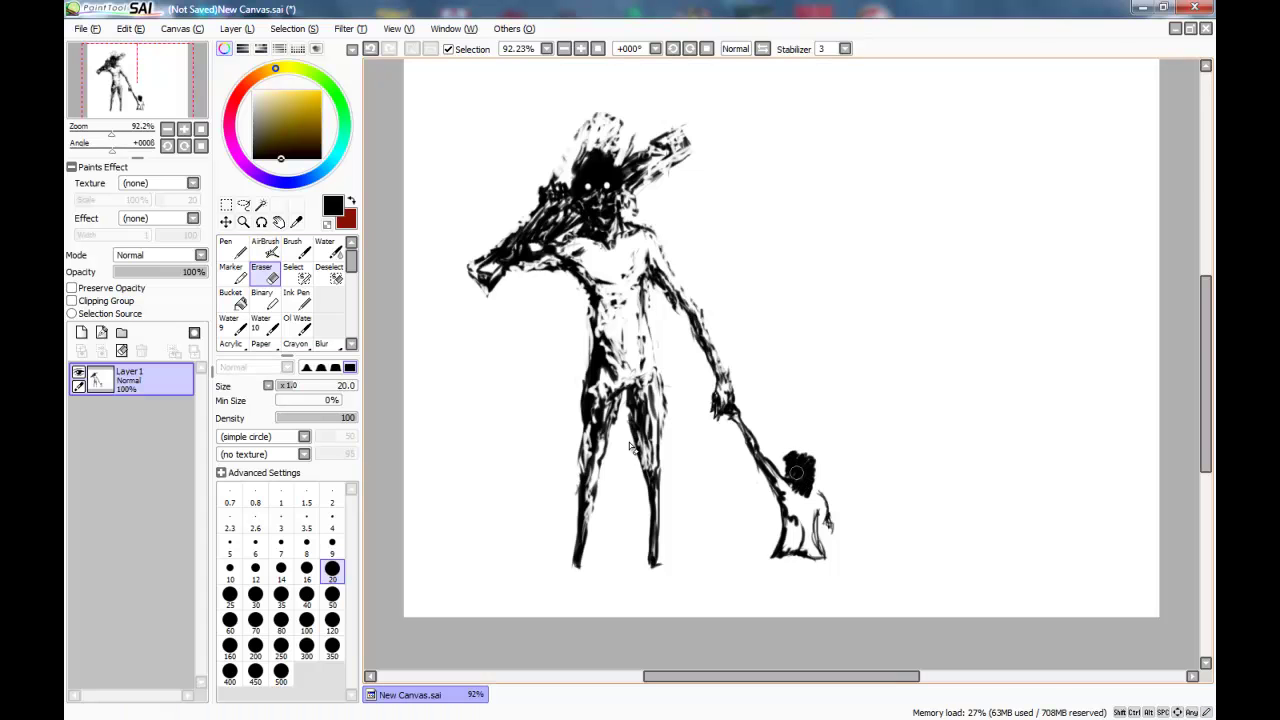
click(790, 464)
key(ctrl+z)
click(789, 465)
Undo the small head and the blade outline back to the shaft's thin forked end
key(ctrl+z)
key(ctrl+z)
key(ctrl+z)
key(ctrl+z)
key(ctrl+z)
key(ctrl+z)
key(ctrl+z)
key(ctrl+z)
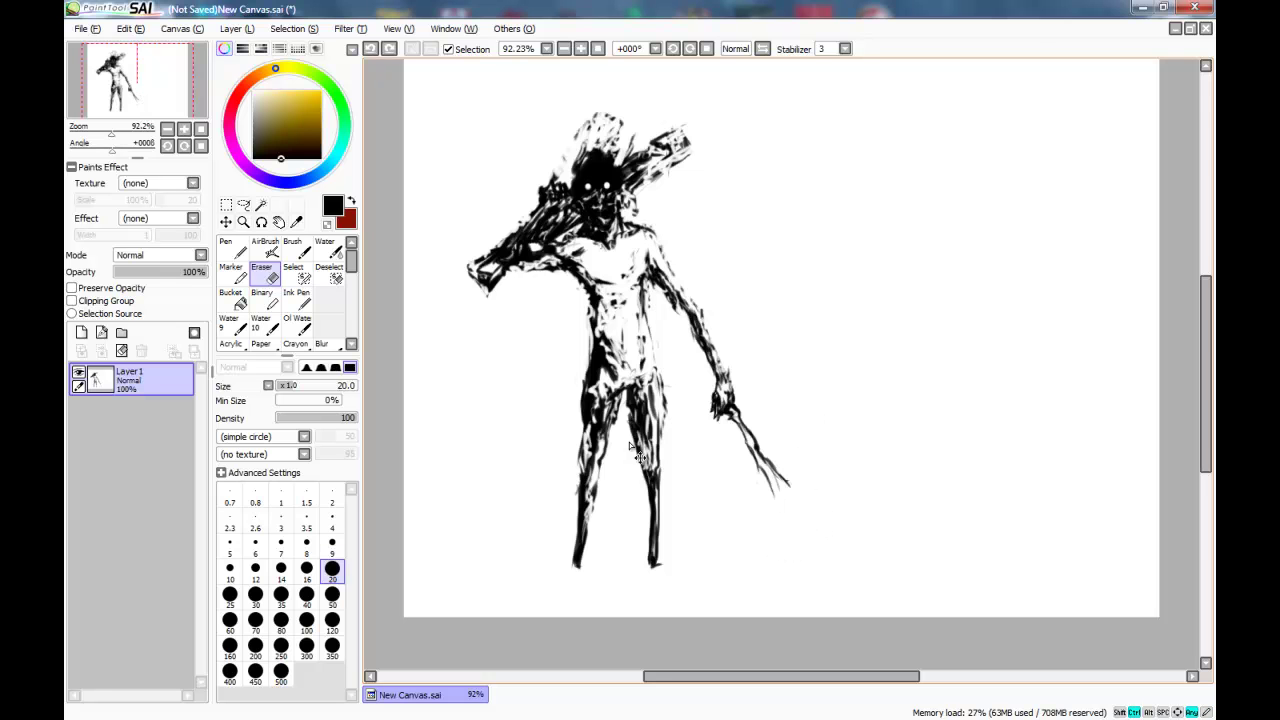
Redraw the shaft as a small raised arm and paint a child-like head and body beneath the hand with the size 20 AirBrush
key(Return)
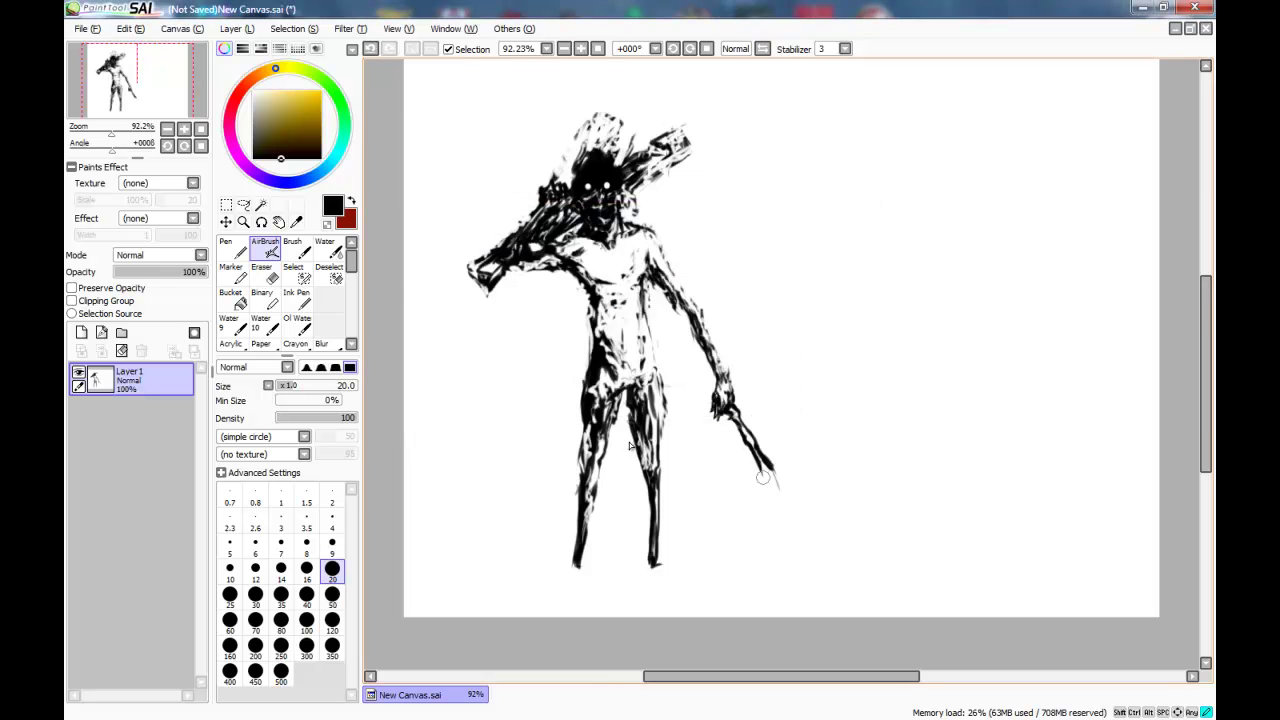
key(ctrl+z)
mouse_move(774, 466)
mouse_down()
mouse_move(808, 480)
mouse_move(771, 497)
mouse_up()
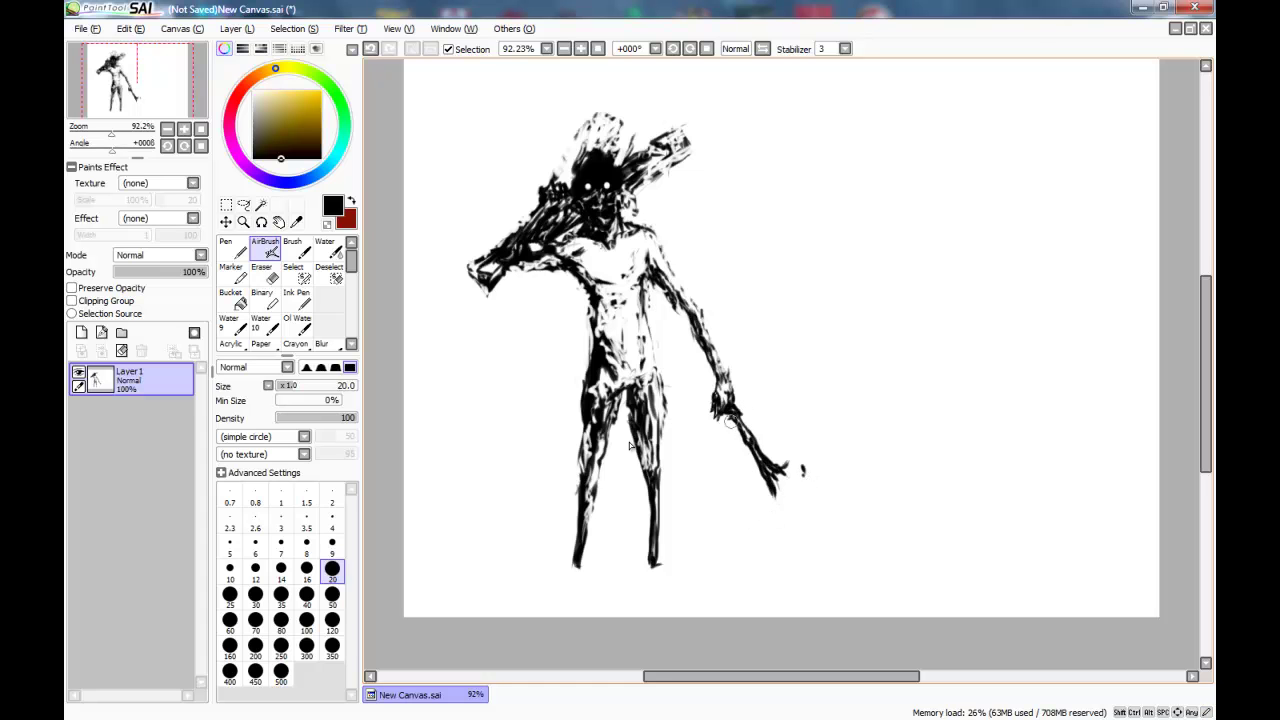
mouse_move(783, 439)
mouse_down()
mouse_move(797, 466)
mouse_move(810, 434)
mouse_up()
key(ctrl+z)
mouse_move(811, 452)
mouse_down()
mouse_move(771, 494)
mouse_move(774, 581)
mouse_move(794, 524)
mouse_move(813, 583)
mouse_move(820, 481)
mouse_move(795, 493)
mouse_move(810, 477)
mouse_move(818, 548)
mouse_move(807, 487)
mouse_move(777, 532)
mouse_move(760, 452)
mouse_move(781, 489)
mouse_move(786, 546)
mouse_up()
Shape the small figure's head, torso and legs by alternating the size 20 Eraser and the AirBrush
click(265, 274)
click(265, 248)
key(e)
mouse_move(808, 492)
mouse_down()
mouse_move(819, 522)
mouse_move(806, 468)
mouse_up()
drag(816, 530, 810, 581)
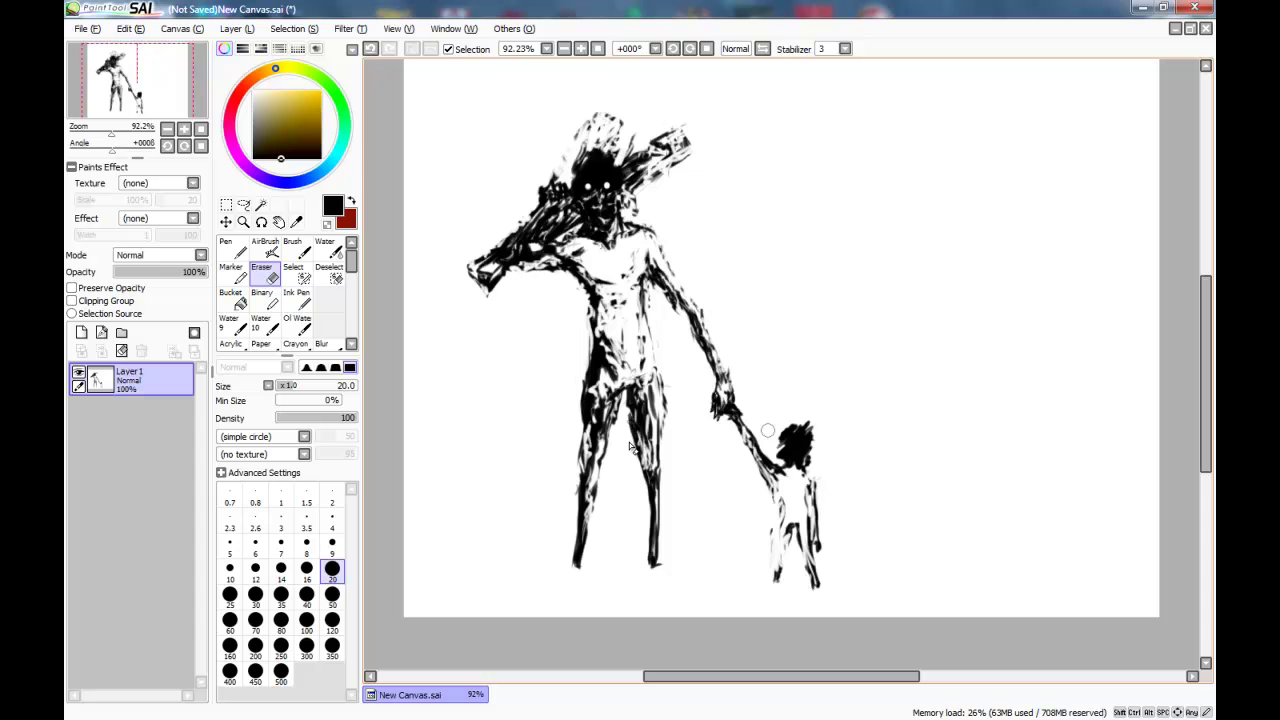
Erase the small figure beside the large one with the size 100 Eraser
drag(111, 131, 112, 131)
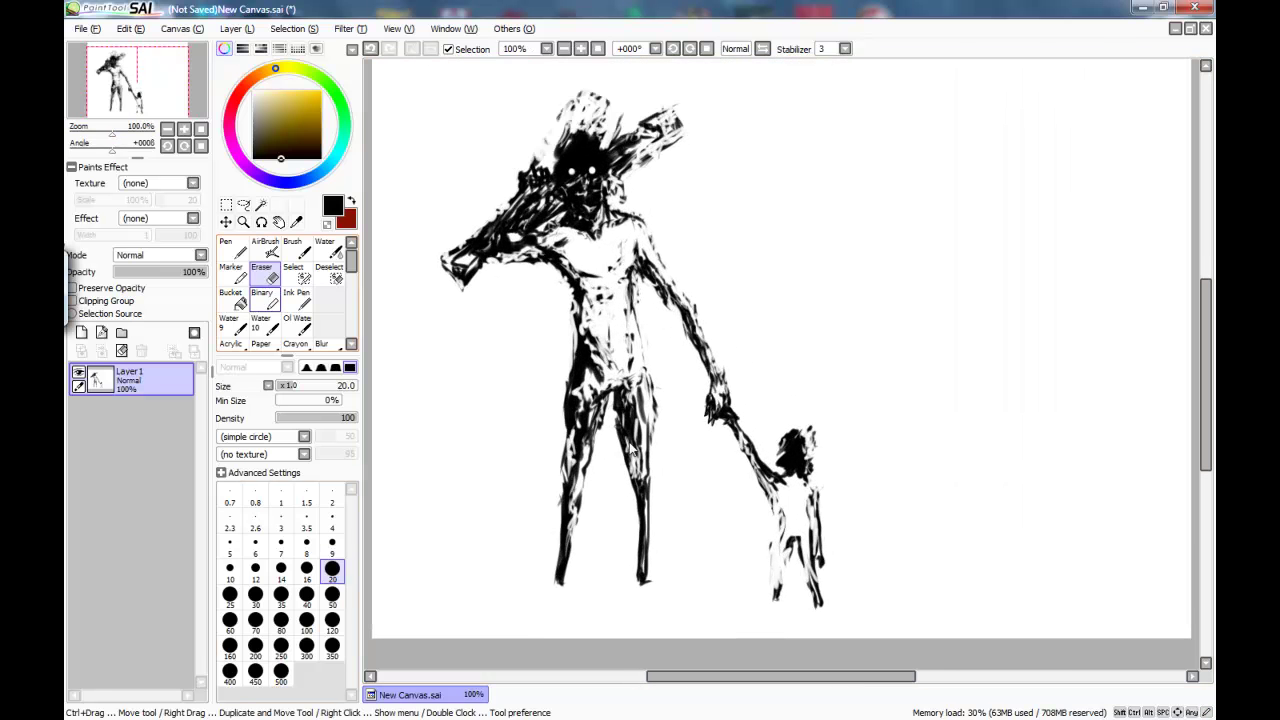
click(306, 620)
mouse_move(815, 585)
mouse_down()
mouse_move(766, 509)
mouse_move(790, 440)
mouse_move(735, 424)
mouse_up()
drag(112, 131, 118, 131)
scroll(629, 442, down, 3)
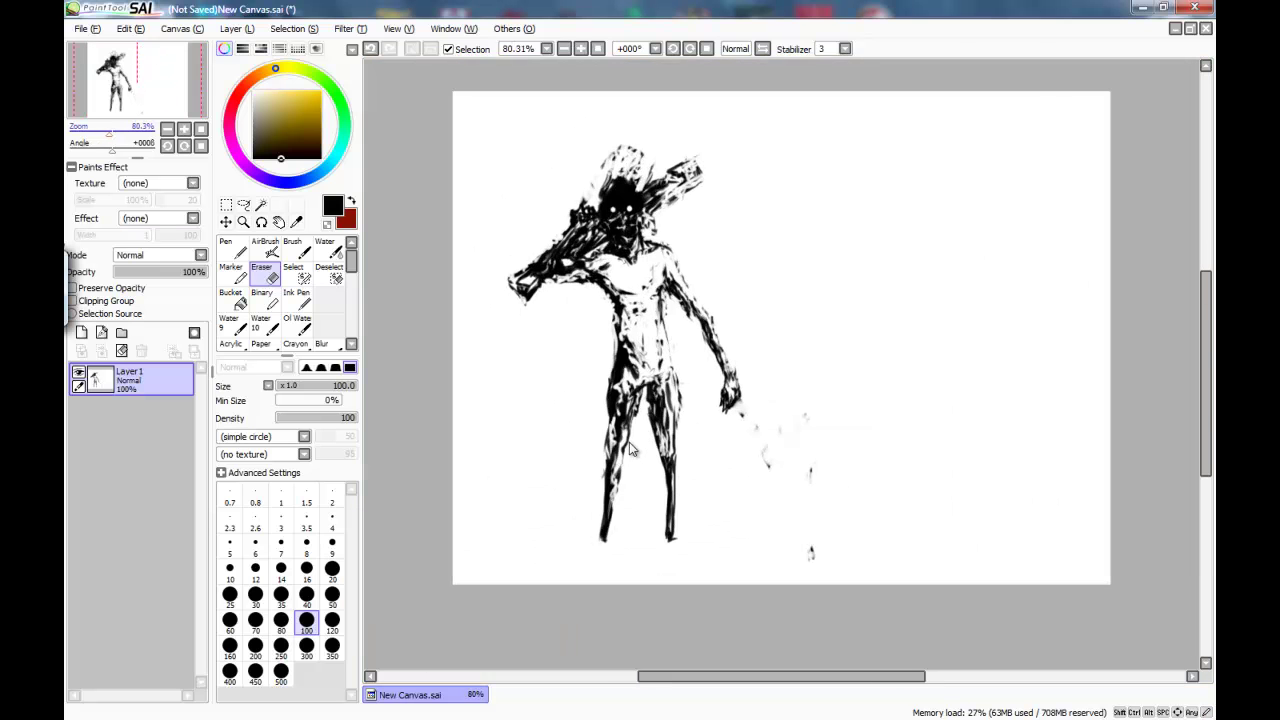
Draw a short small arm hanging diagonally down from the figure's hand with the AirBrush
scroll(629, 442, up, 2)
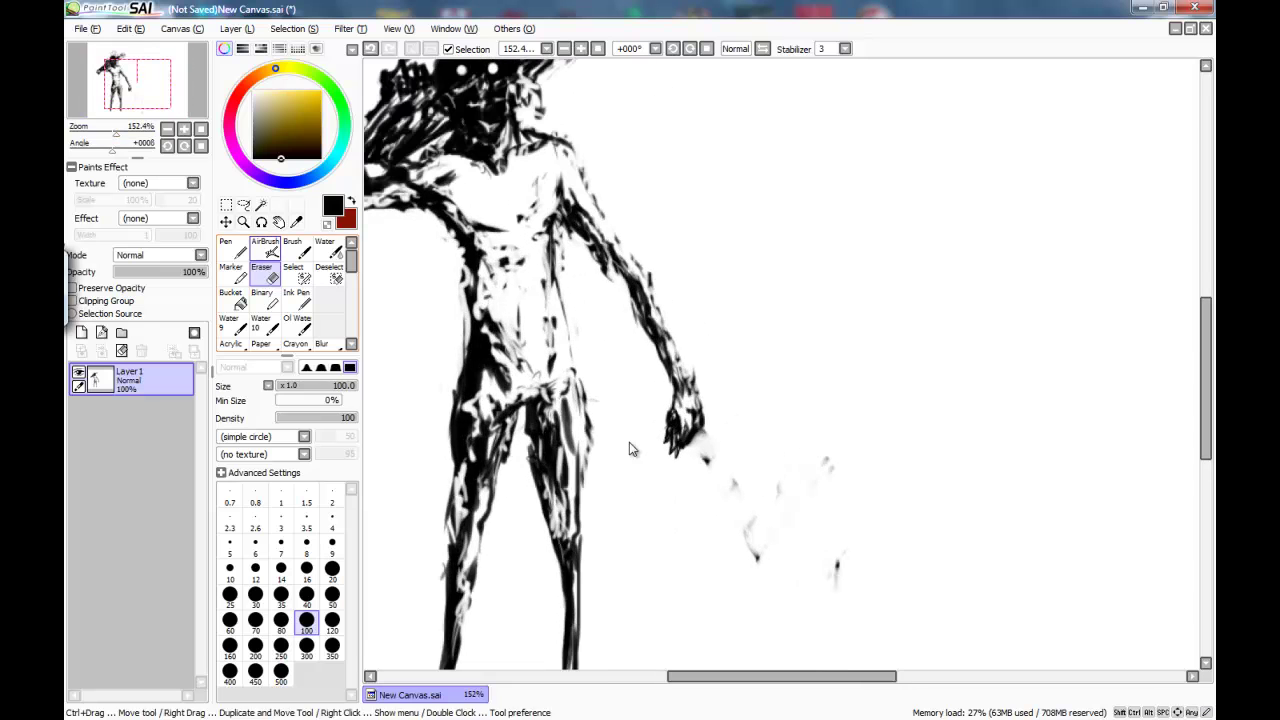
key(v)
drag(721, 465, 783, 526)
drag(686, 448, 768, 532)
scroll(768, 532, up, 1)
mouse_move(706, 446)
mouse_down()
mouse_move(786, 540)
mouse_move(668, 455)
mouse_up()
Set the Eraser size to 20 and clean up the small arm's edges just below the hand
click(265, 273)
click(332, 571)
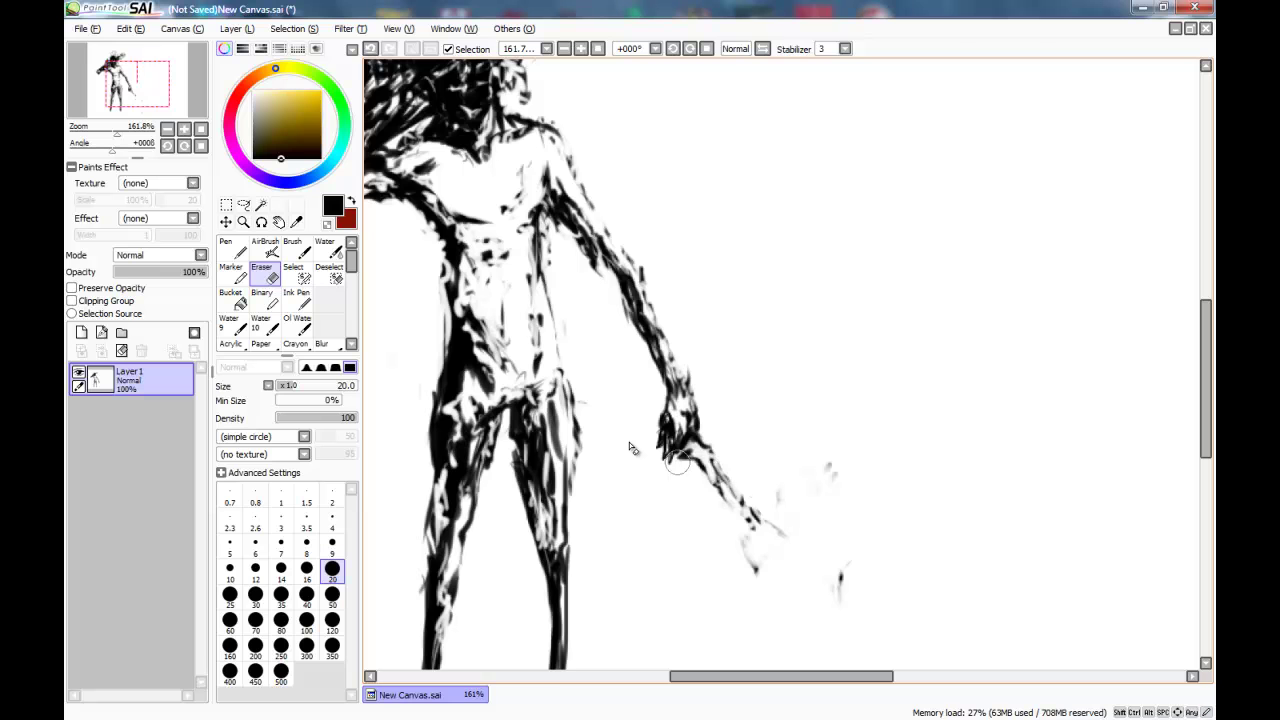
key(a)
key(e)
drag(720, 495, 745, 517)
key(b)
drag(117, 133, 119, 133)
key(e)
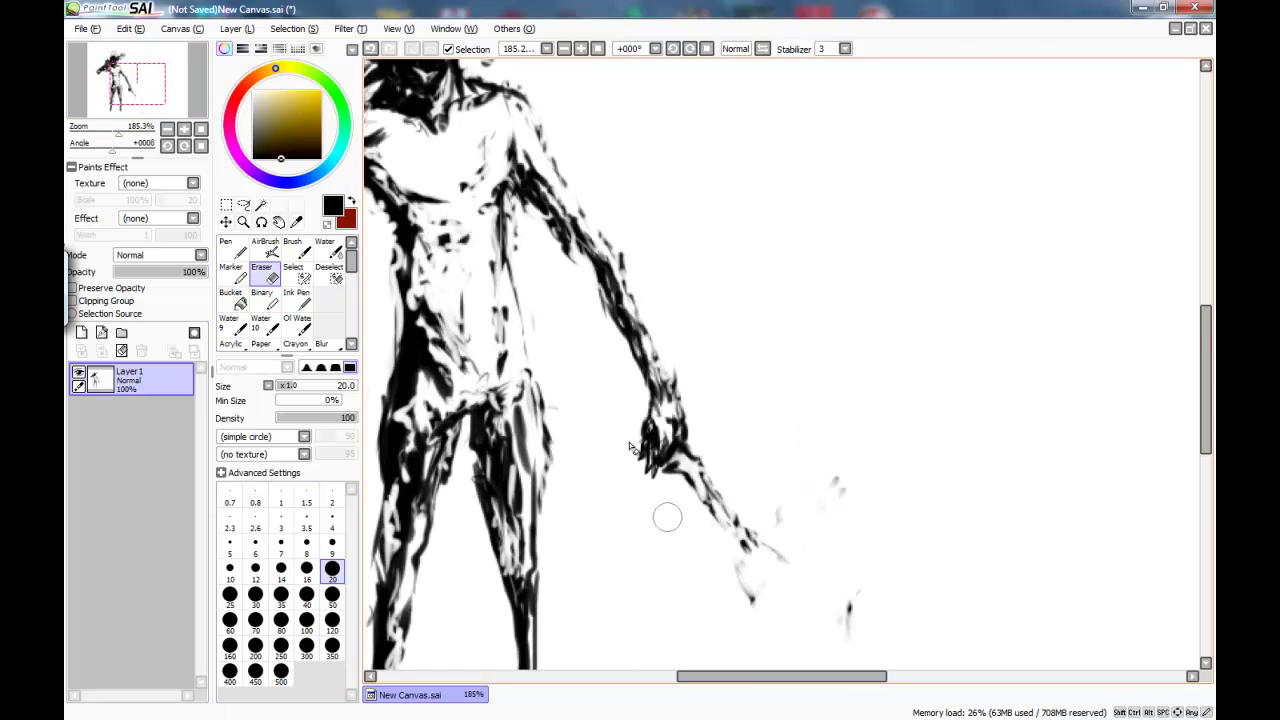
Build up the small arm's shading by alternating the size 10 AirBrush and the Eraser, undoing the last stroke
key(a)
key(e)
key(a)
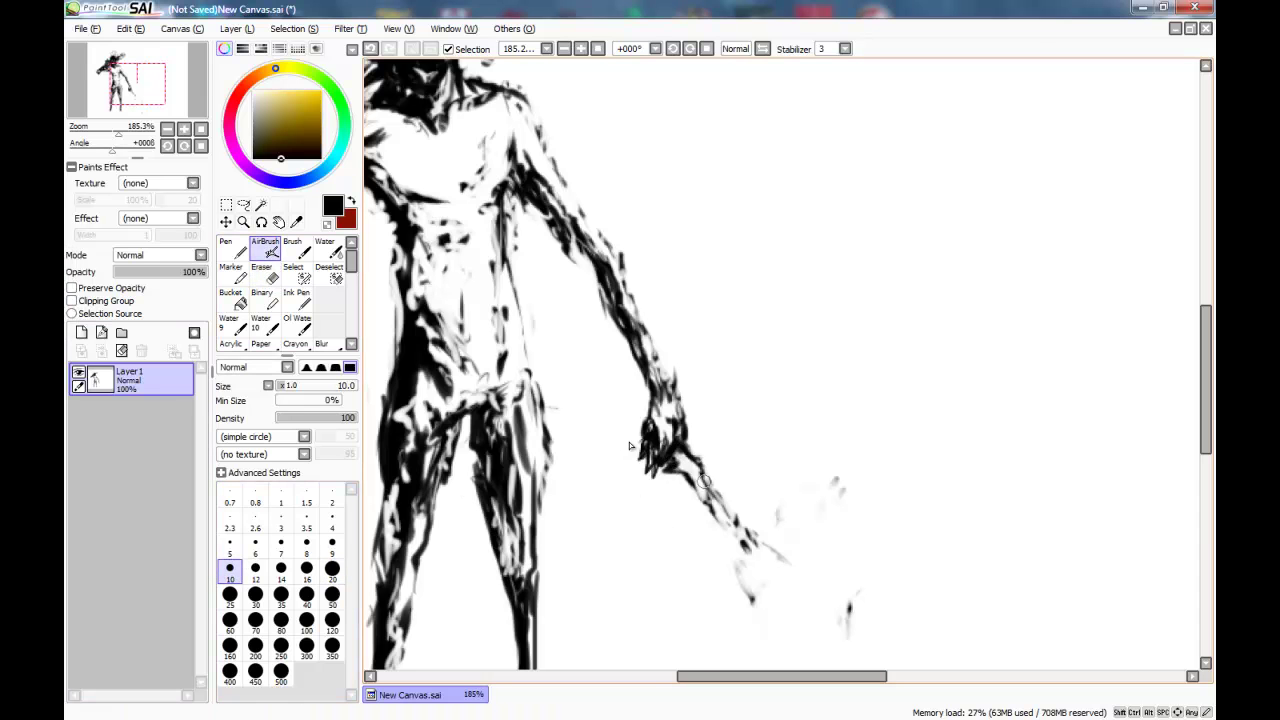
key(e)
key(a)
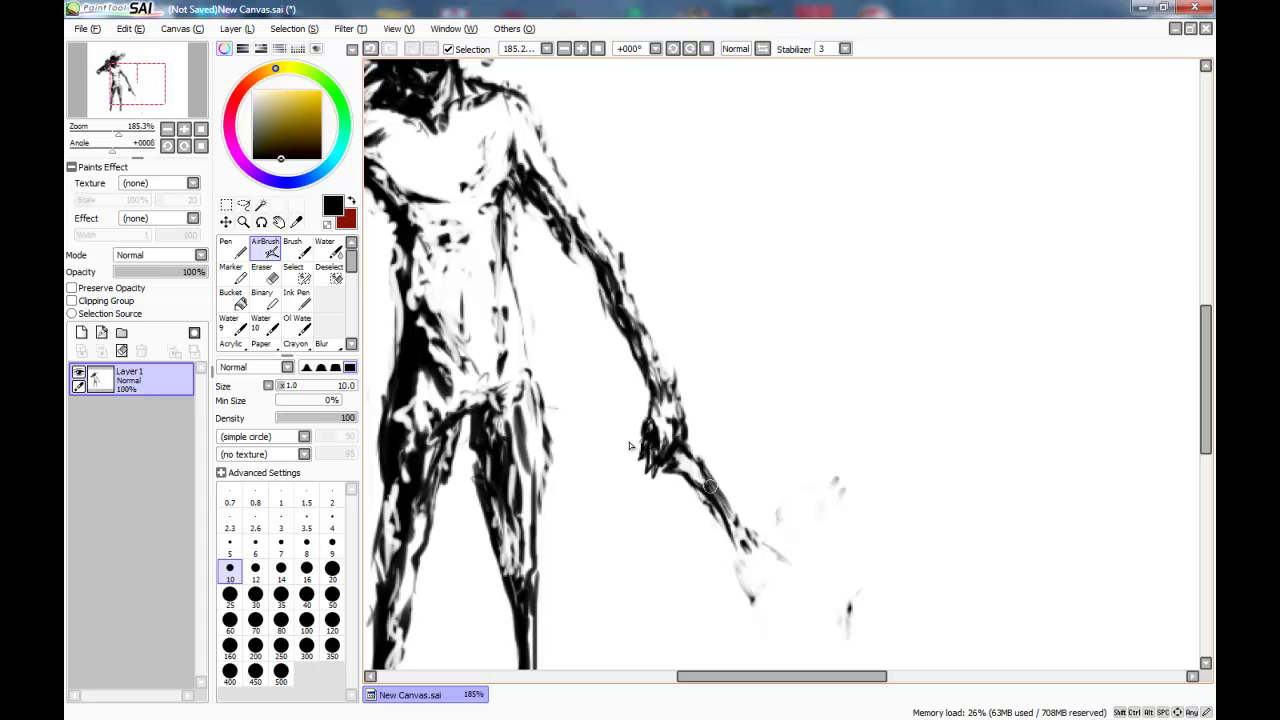
key(e)
key(a)
key(ctrl+z)
Darken the small arm's edges from the gripping hand down to its lower end with the size 10 AirBrush
drag(706, 476, 738, 547)
scroll(738, 547, down, 5)
scroll(692, 448, up, 4)
drag(692, 448, 687, 455)
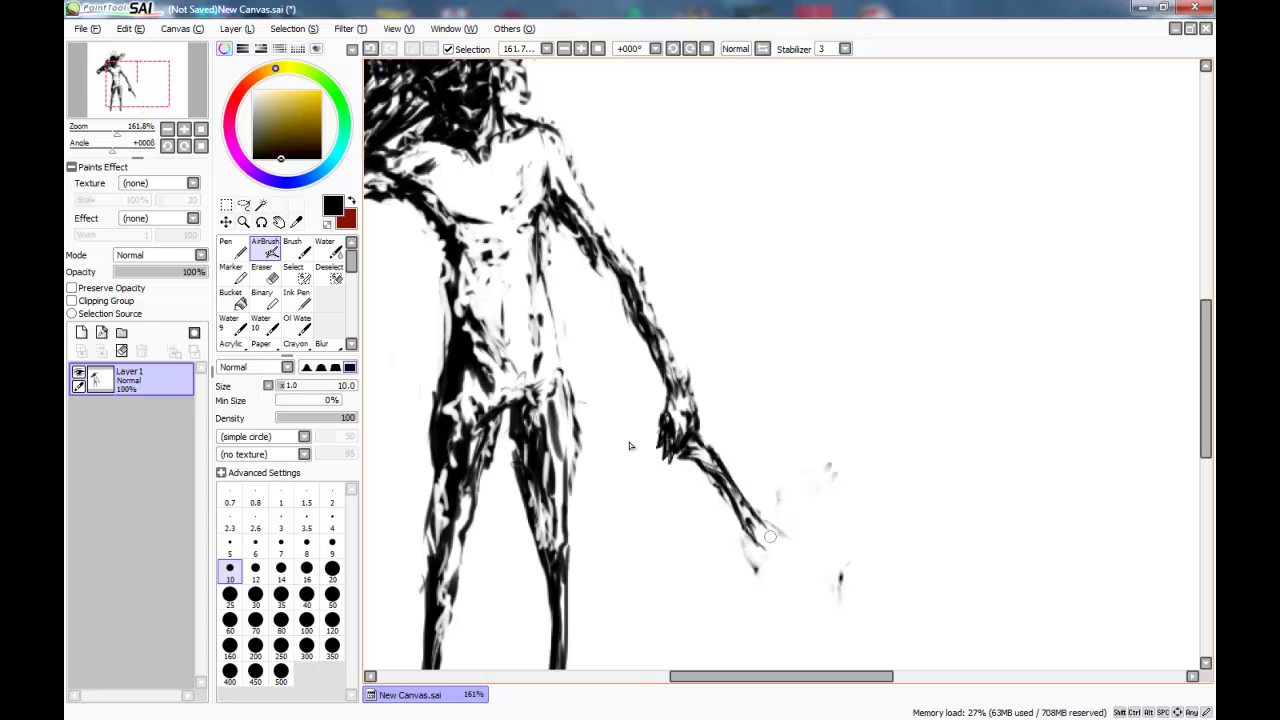
Erase light streaks into the small arm along its length and where it meets the hand
key(e)
mouse_move(745, 505)
mouse_down()
mouse_move(698, 457)
mouse_move(724, 455)
mouse_move(706, 441)
mouse_move(736, 484)
mouse_up()
drag(707, 437, 686, 460)
key(v)
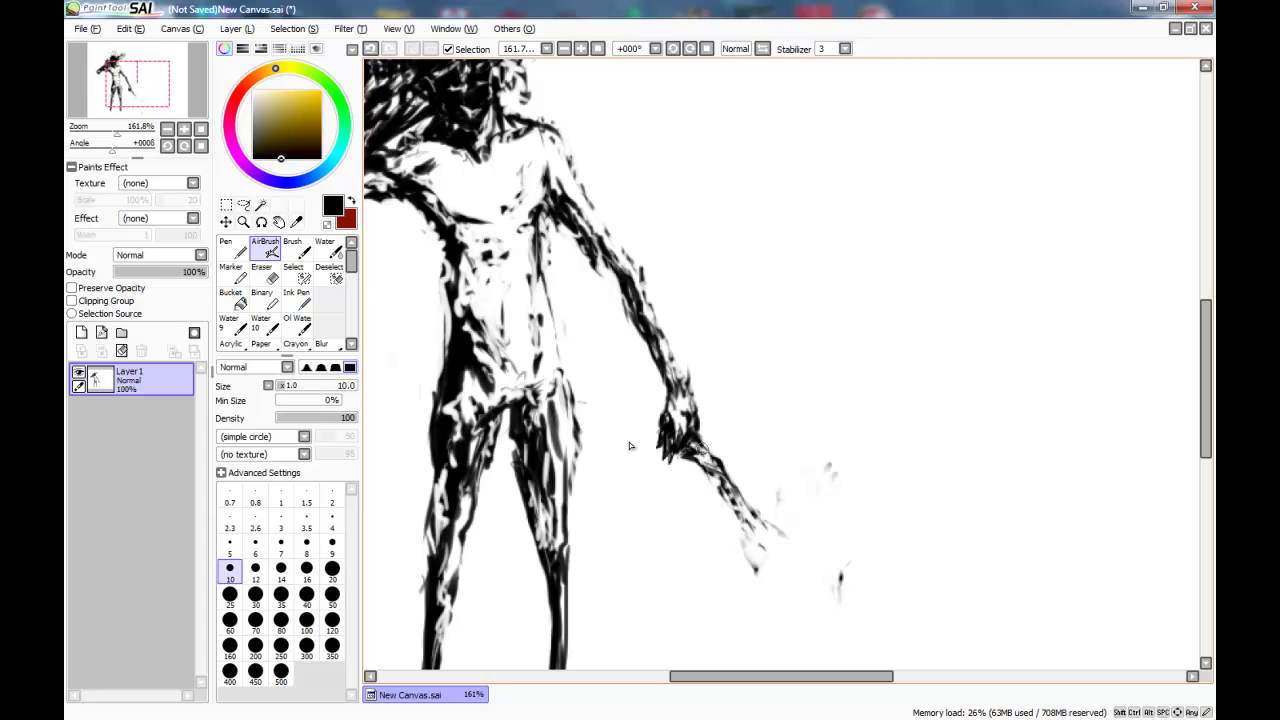
key(e)
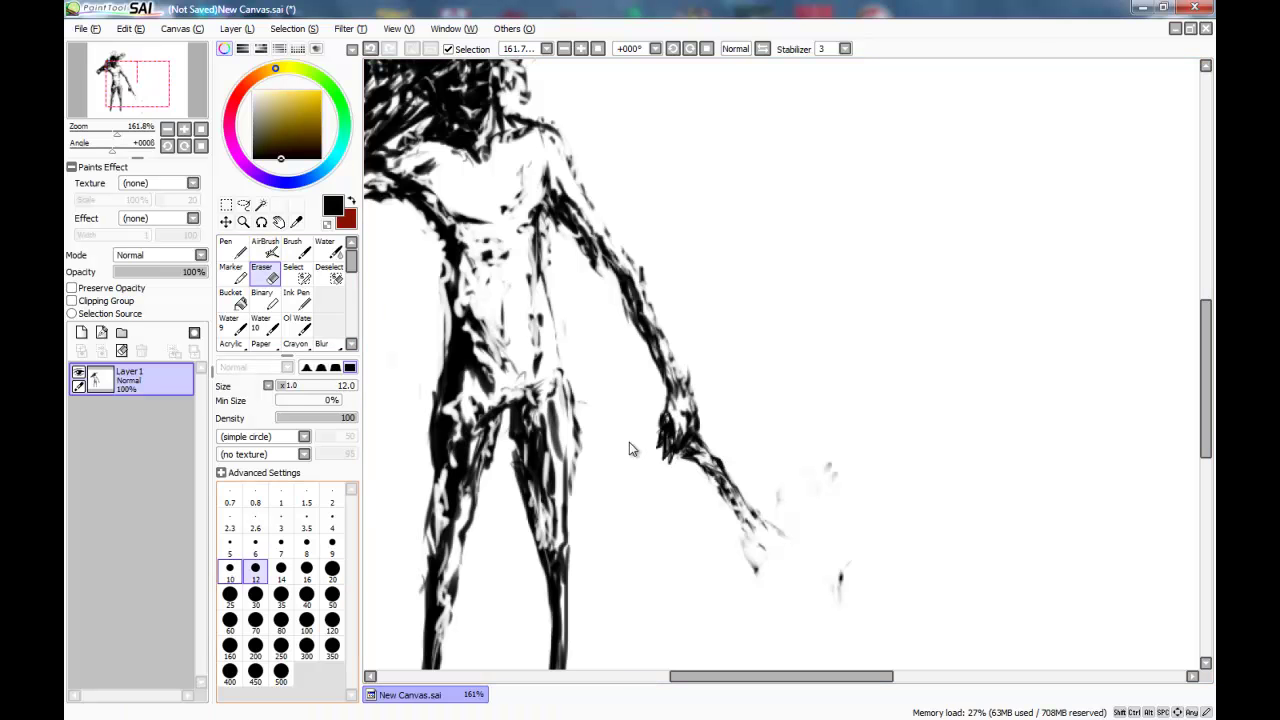
drag(720, 473, 719, 464)
Paint a knife handle protruding from the hand toward the legs with the size 20 AirBrush and trim it with the size 10 Eraser
drag(117, 129, 116, 129)
key(b)
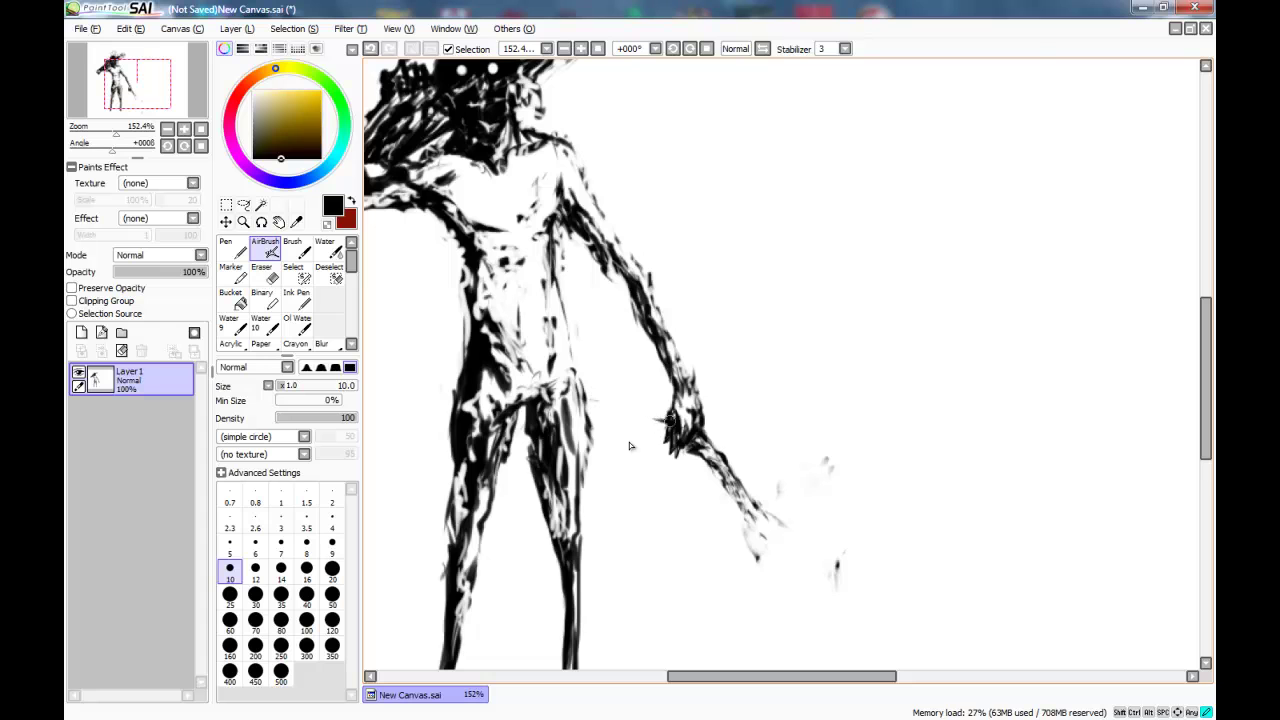
click(332, 571)
mouse_move(653, 420)
mouse_down()
mouse_move(640, 420)
mouse_move(654, 417)
mouse_up()
key(e)
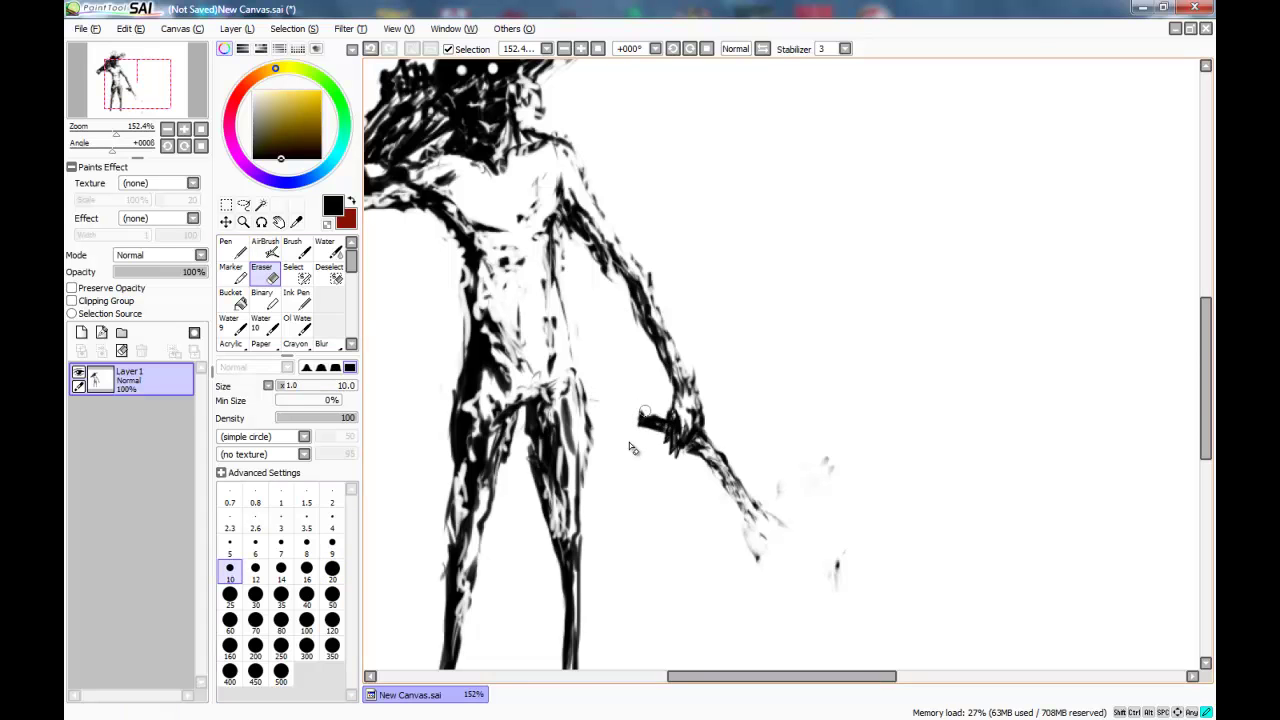
key(ctrl+z)
drag(639, 408, 665, 427)
drag(116, 133, 125, 133)
Flare the knife handle's end and outline a pointed blade extending from the opposite side of the hand
click(489, 494)
key(b)
drag(554, 471, 568, 479)
scroll(566, 478, up, 1)
scroll(620, 460, down, 3)
scroll(697, 444, up, 2)
mouse_move(697, 444)
mouse_down()
mouse_move(727, 460)
mouse_move(706, 437)
mouse_move(755, 453)
mouse_move(745, 457)
mouse_move(787, 456)
mouse_move(697, 455)
mouse_move(753, 473)
mouse_move(799, 457)
mouse_up()
Carve highlights into the knife blade with the size 10 Eraser and darken its lower edge with the size 10 AirBrush
drag(118, 132, 120, 132)
click(265, 274)
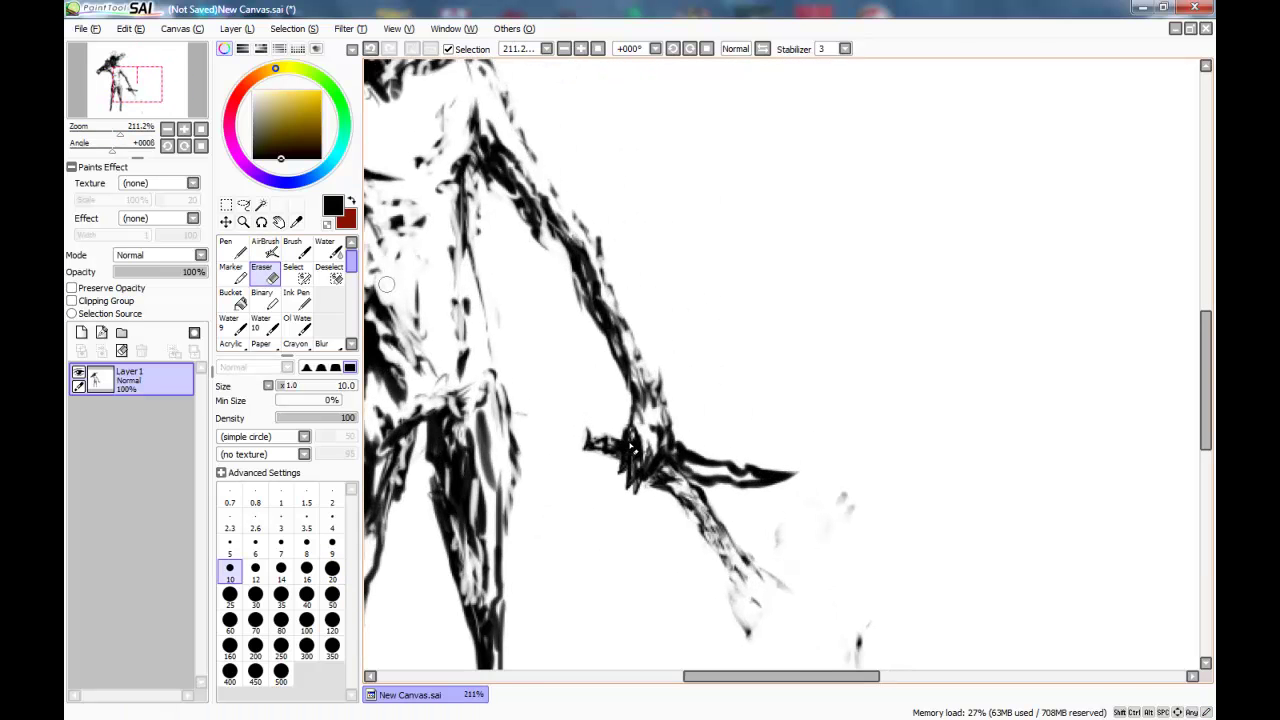
drag(724, 476, 781, 470)
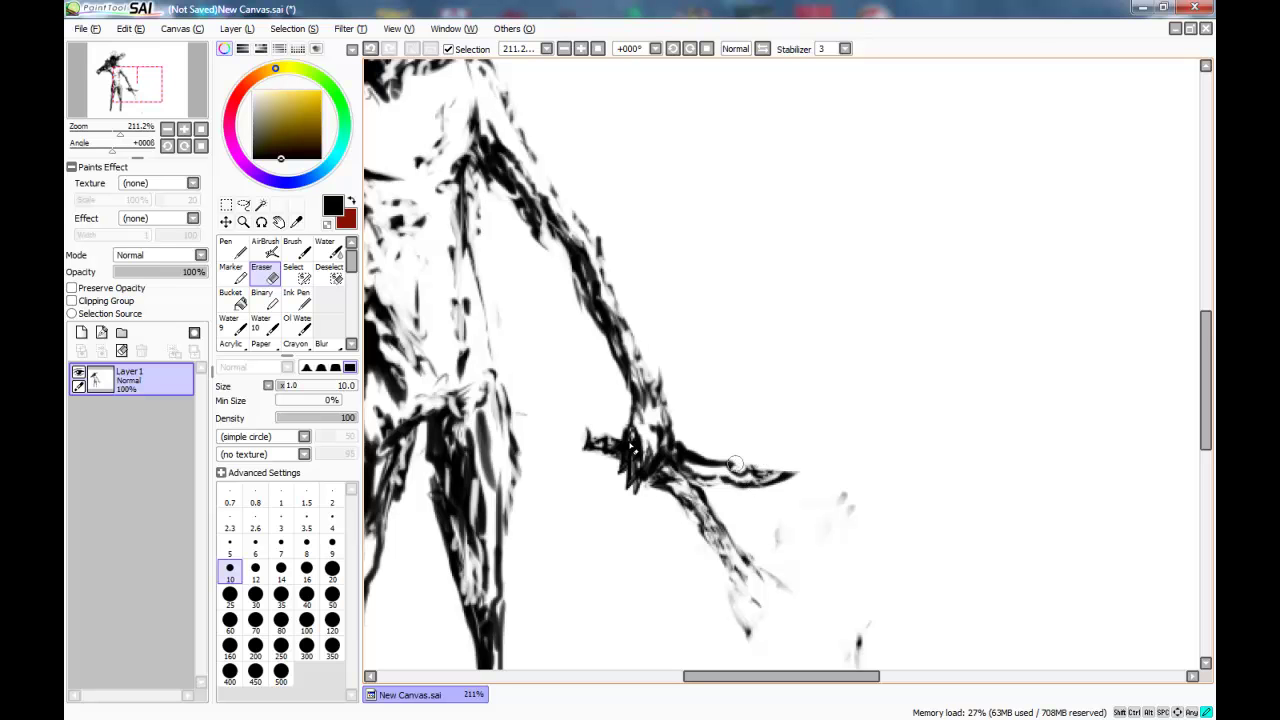
mouse_move(120, 130)
mouse_down()
mouse_move(107, 130)
mouse_move(121, 130)
mouse_up()
click(265, 248)
click(230, 571)
drag(750, 482, 760, 485)
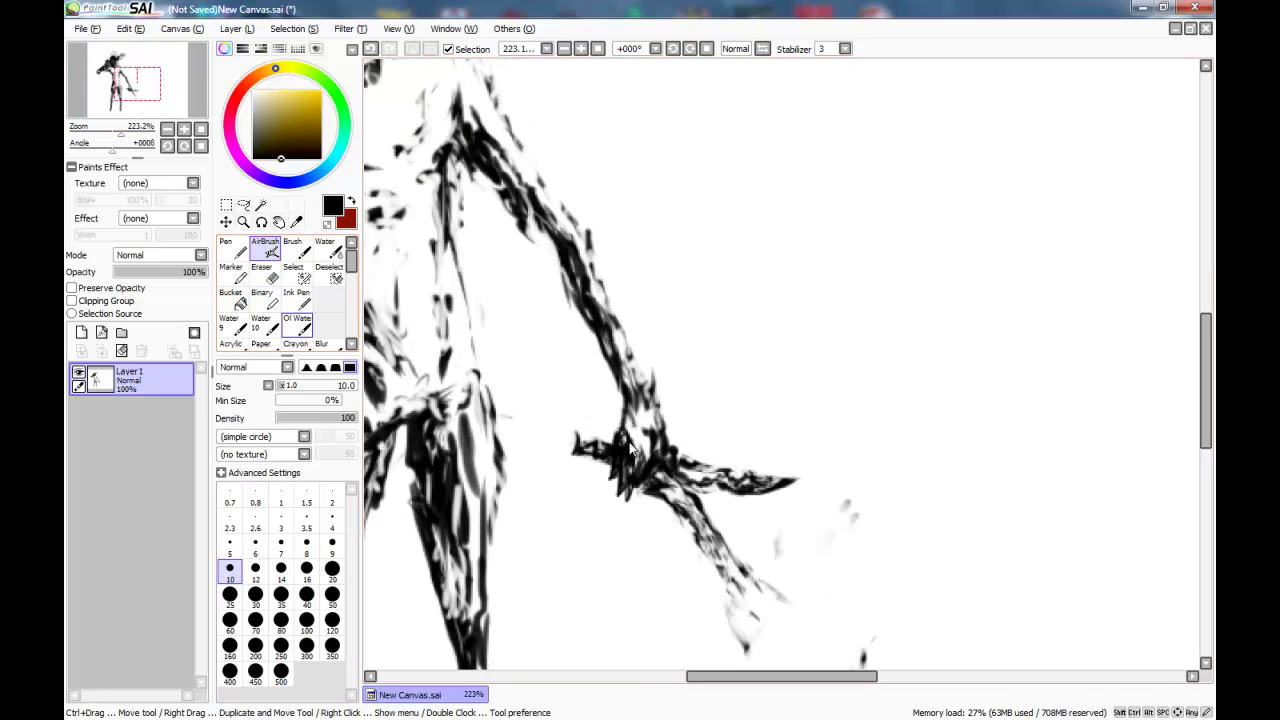
Refine the small arm's shading beneath the knife, alternating the size 10 Eraser and AirBrush
key(e)
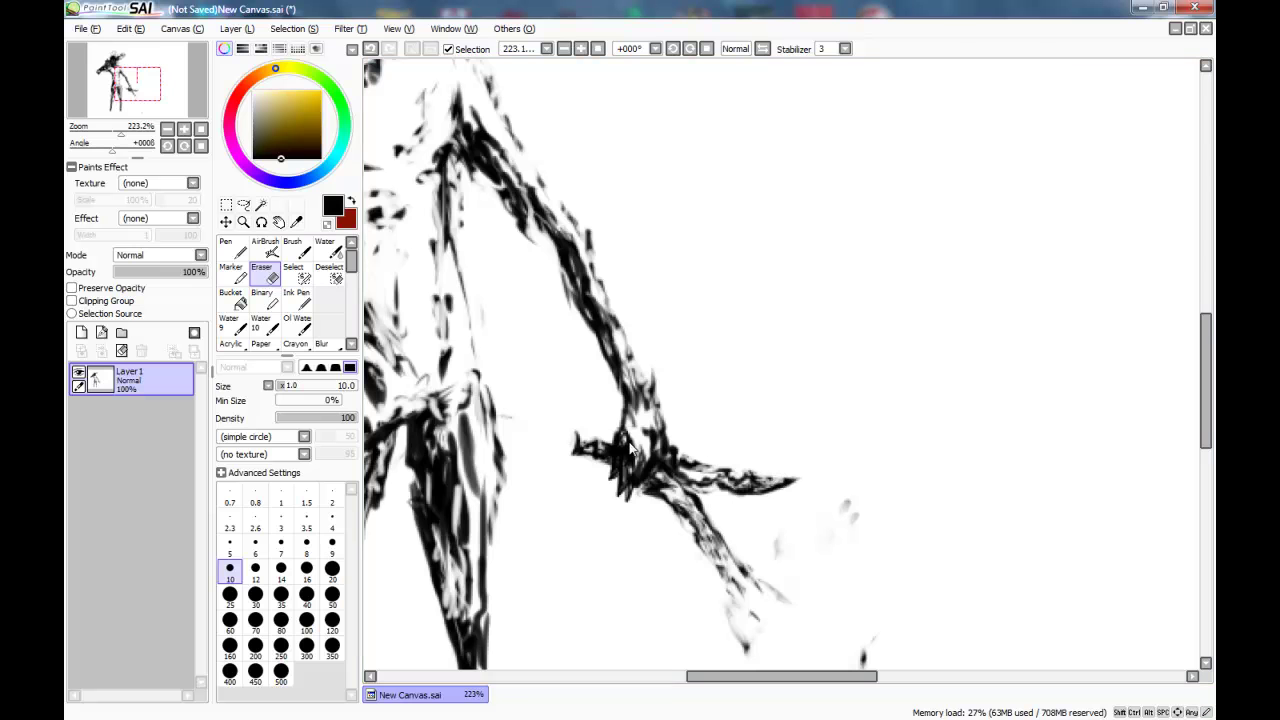
key(v)
scroll(629, 445, down, 4)
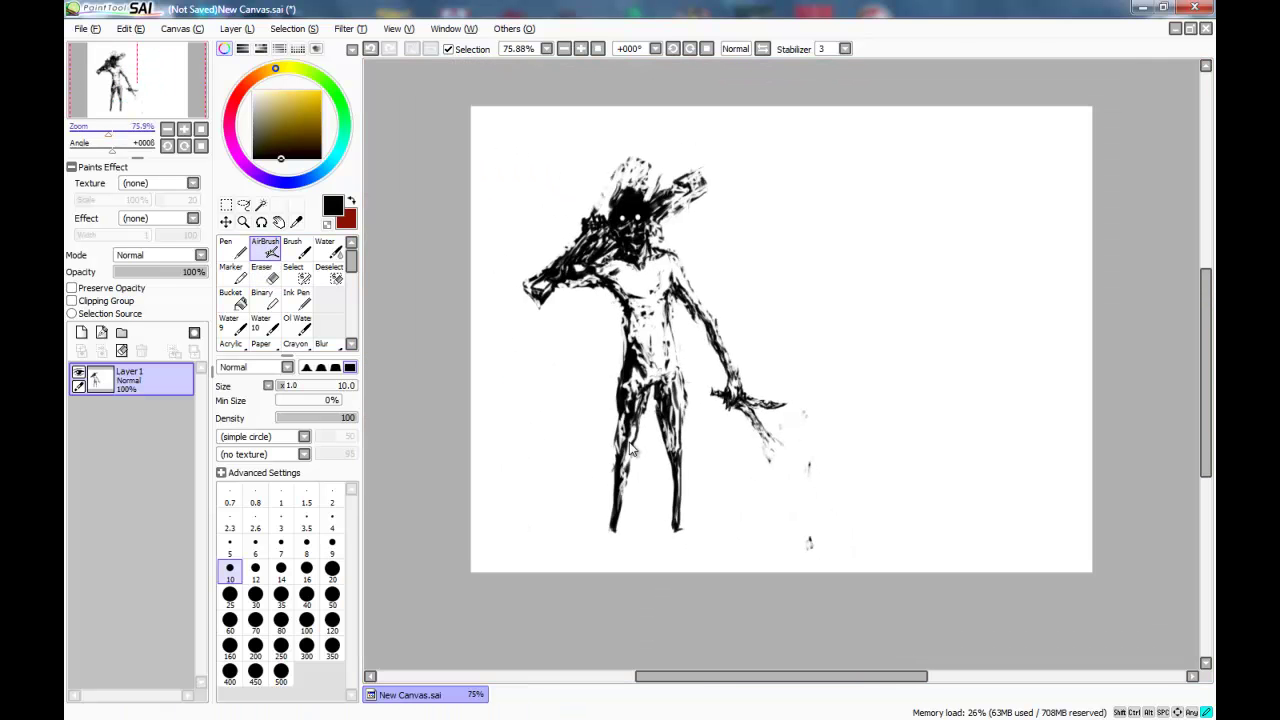
scroll(629, 445, up, 3)
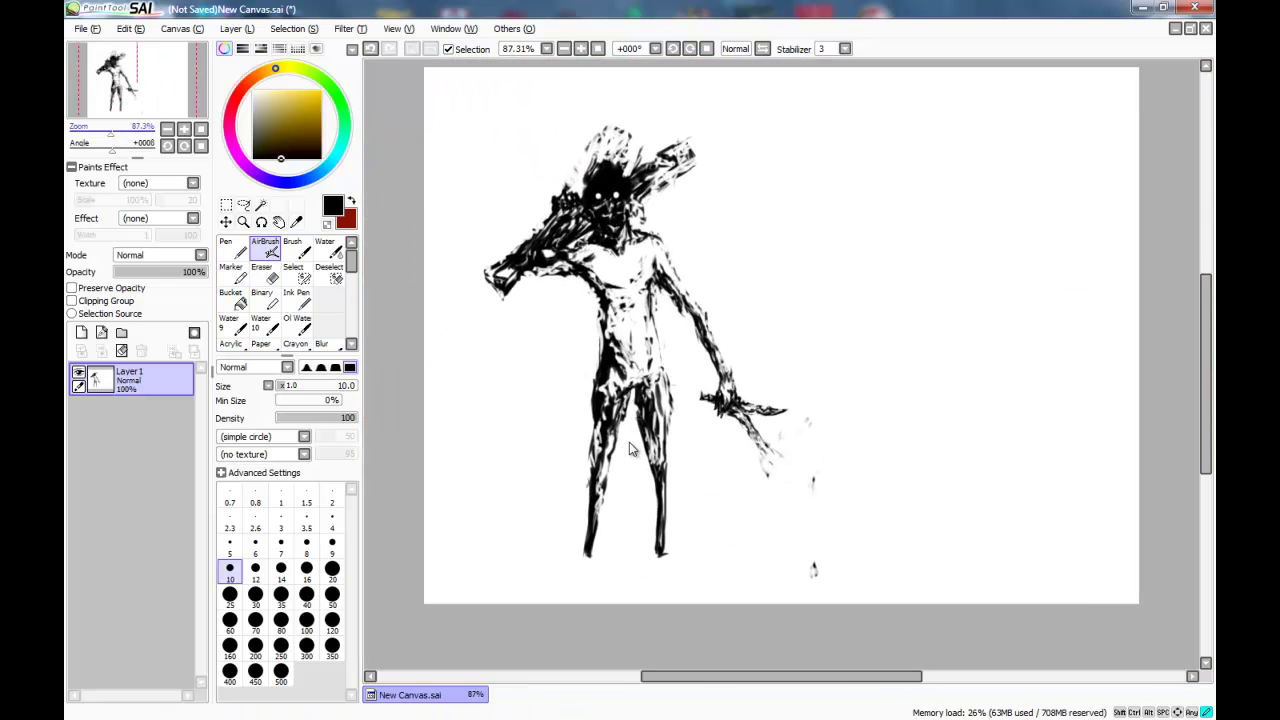
key(e)
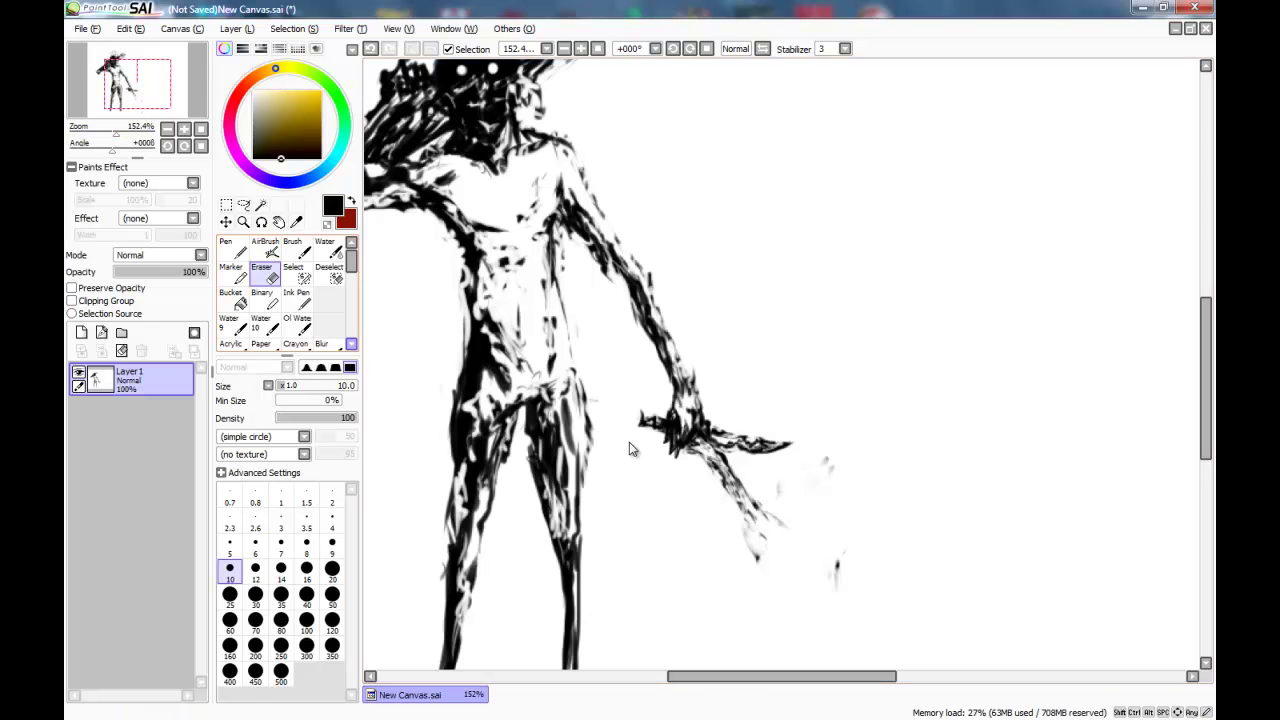
key(v)
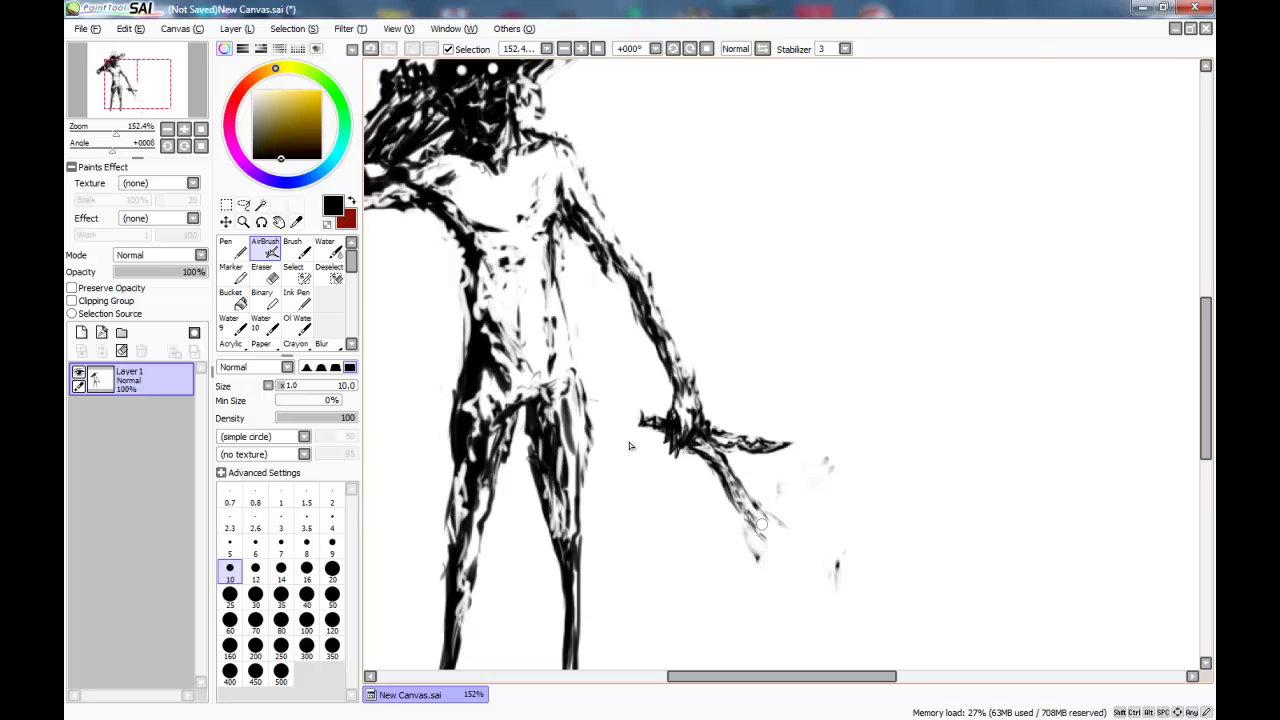
scroll(629, 445, up, 2)
key(e)
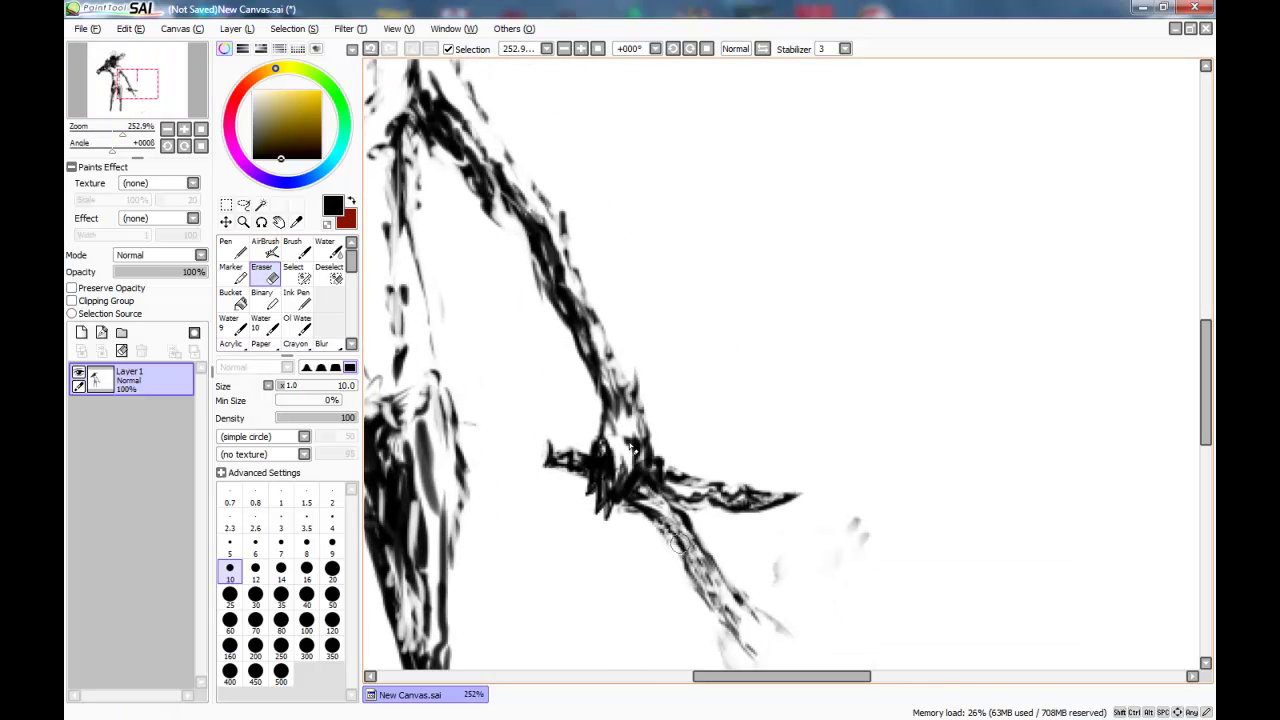
Shade the figure's abdomen with the size 20 AirBrush and erase highlights around the groin with the size 20 Eraser
drag(122, 134, 114, 134)
click(265, 248)
click(332, 571)
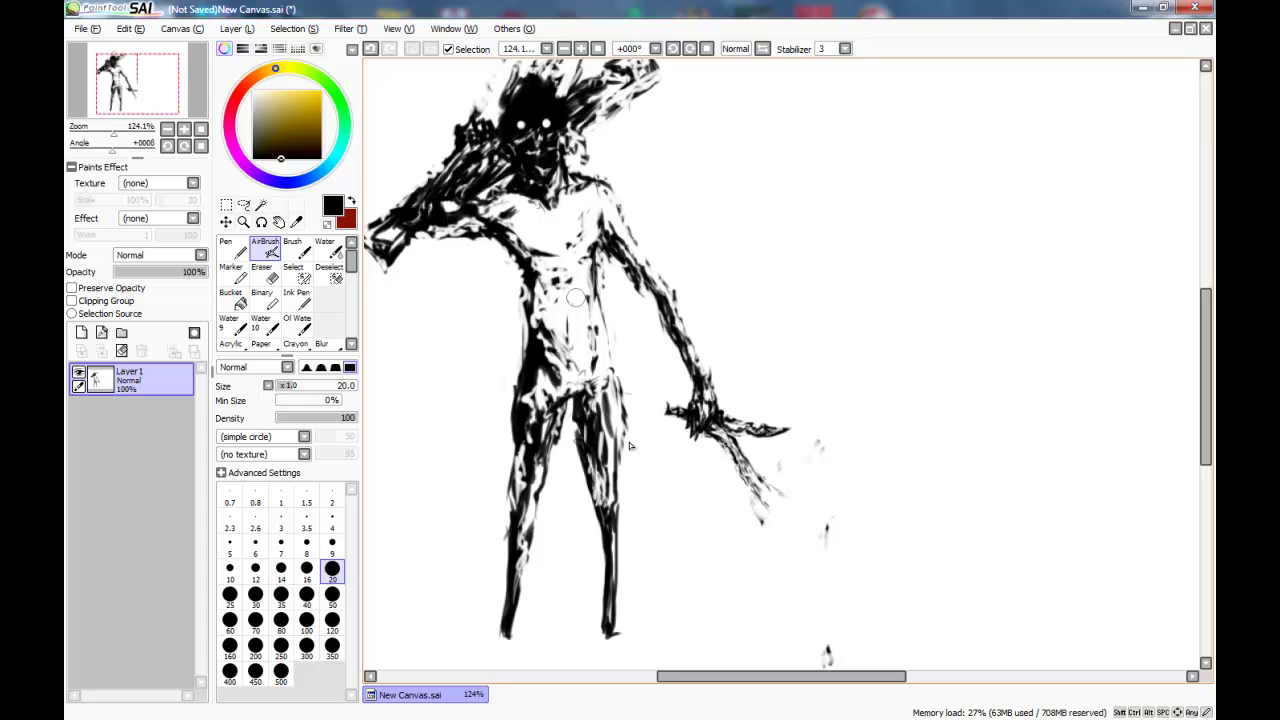
drag(550, 312, 589, 373)
key(e)
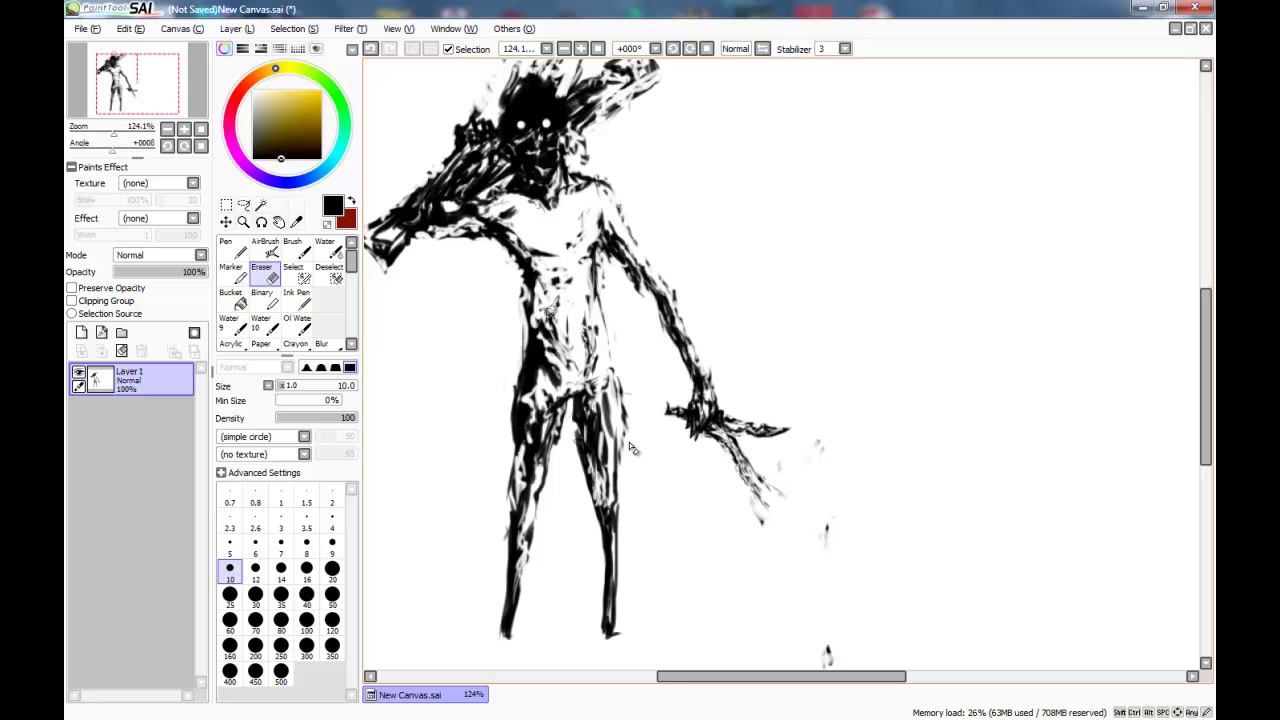
click(332, 570)
mouse_move(558, 406)
mouse_down()
mouse_move(570, 394)
mouse_move(556, 402)
mouse_up()
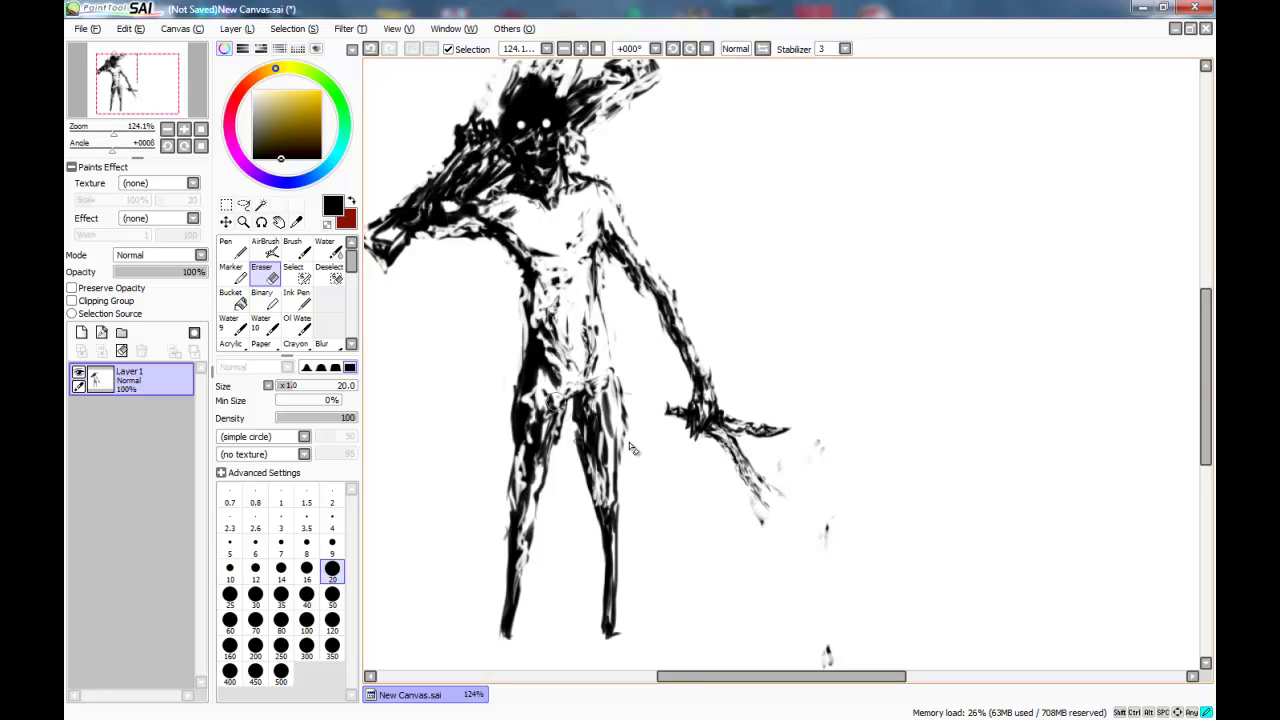
Paint a small dark rounded head beyond the knife tip with the size 20 AirBrush, undoing the last two strokes
click(265, 250)
scroll(545, 374, up, 1)
scroll(545, 374, down, 5)
scroll(545, 374, up, 6)
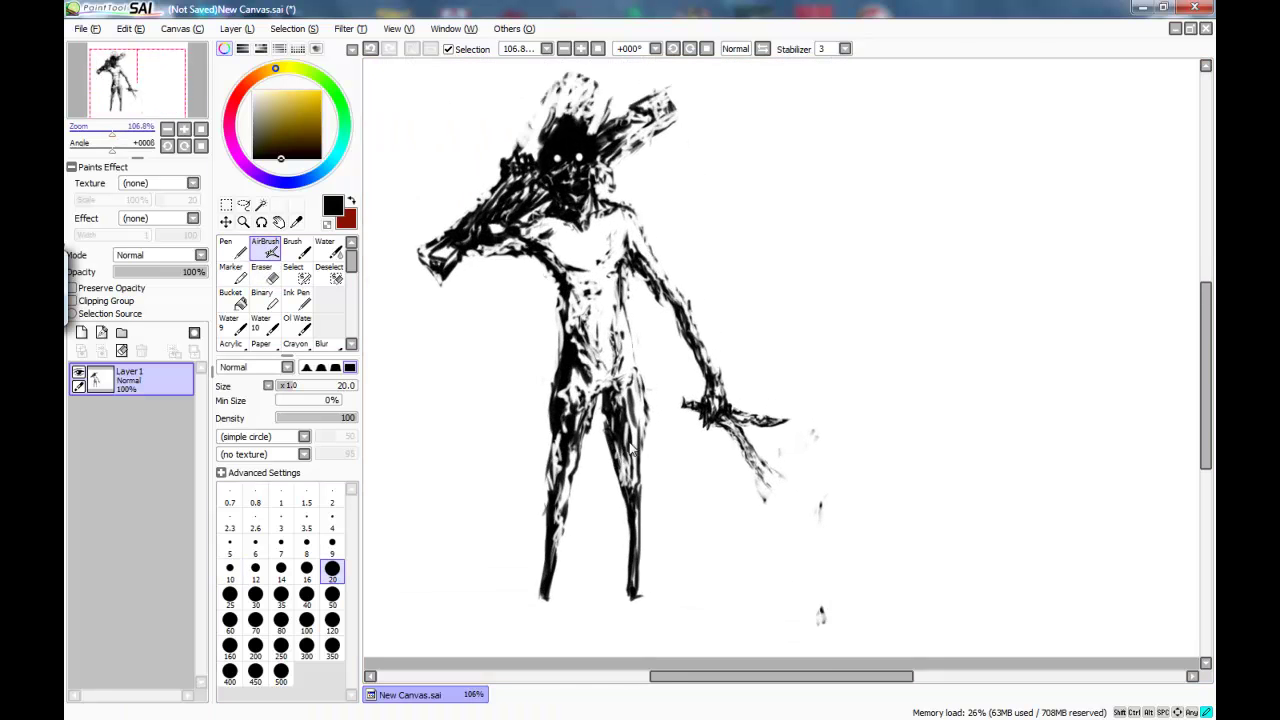
mouse_move(810, 515)
mouse_down()
mouse_move(876, 569)
mouse_move(835, 572)
mouse_move(877, 550)
mouse_up()
click(297, 273)
click(332, 570)
drag(813, 592, 820, 608)
mouse_move(845, 598)
mouse_down()
mouse_move(862, 584)
mouse_move(849, 604)
mouse_move(871, 535)
mouse_move(842, 545)
mouse_up()
key(ctrl+z)
key(ctrl+z)
Extend the small head's dark lower side with the AirBrush and erase two glowing eyes with the size 20 Eraser
click(265, 273)
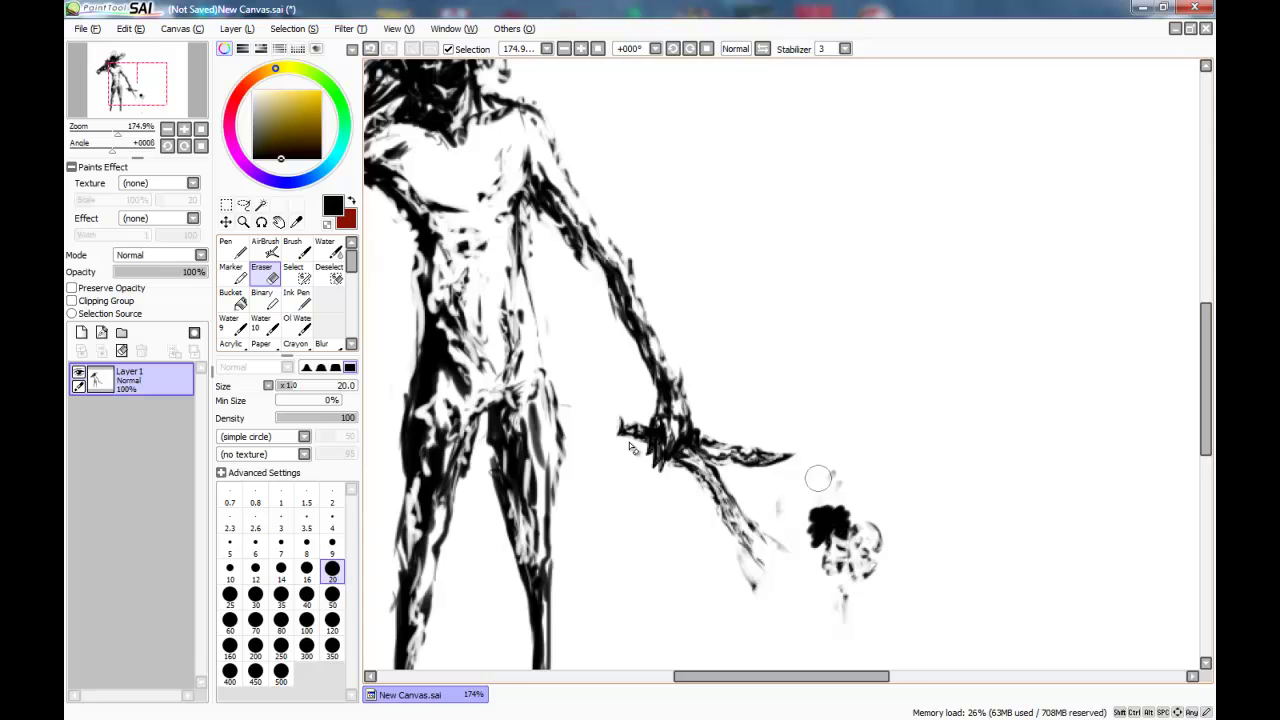
drag(118, 132, 105, 132)
scroll(629, 446, up, 4)
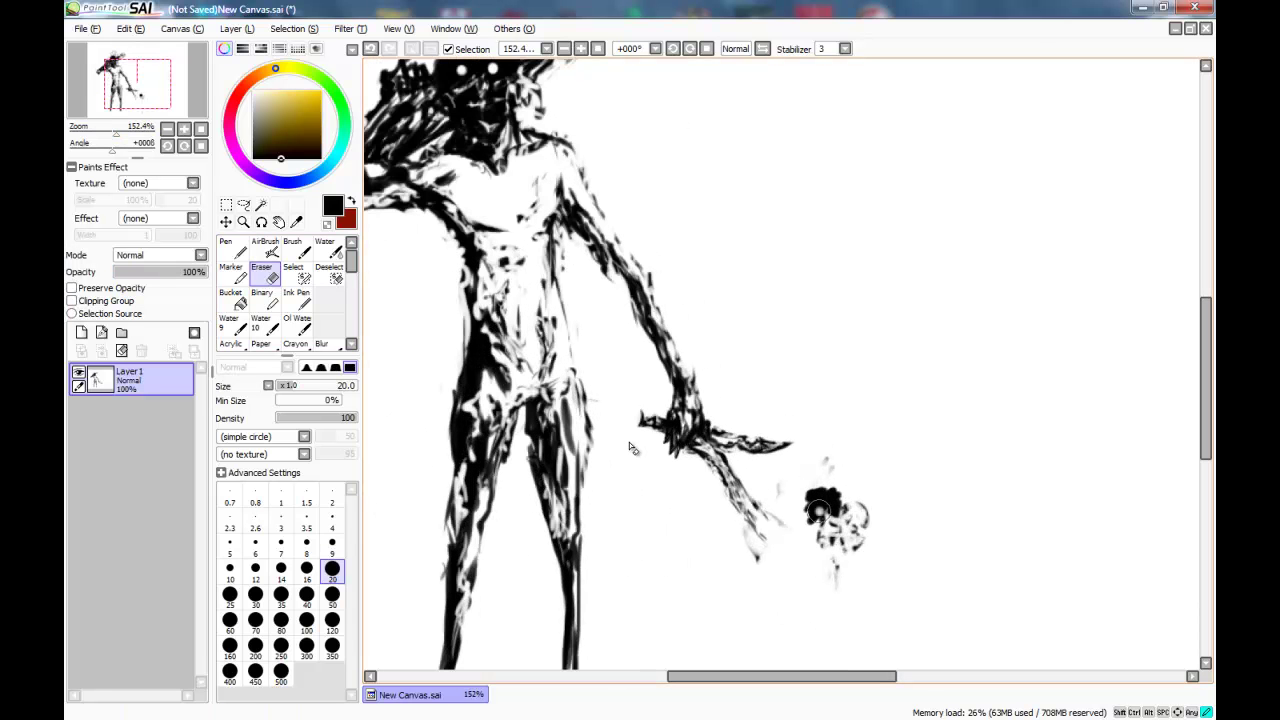
key(e)
mouse_move(804, 519)
mouse_down()
mouse_move(832, 548)
mouse_move(824, 499)
mouse_up()
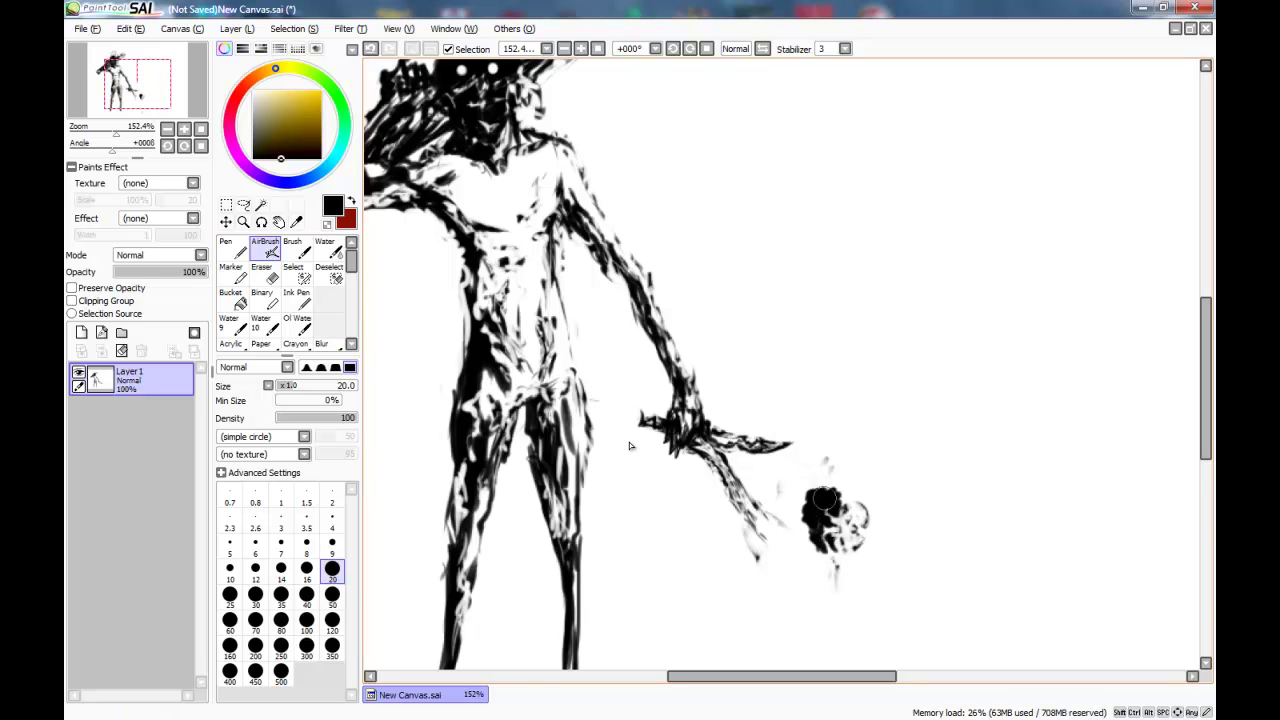
key(e)
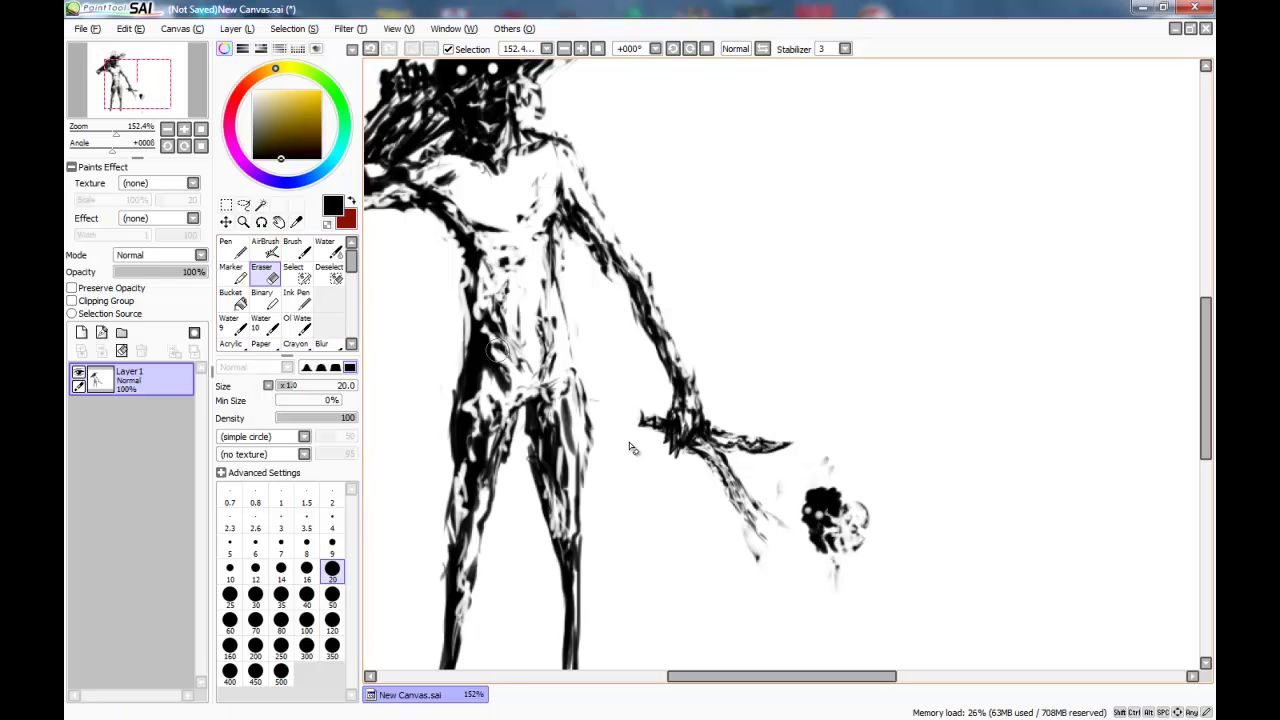
Paint a small dark torso, arm and leg beneath the small head with the size 20 AirBrush
scroll(629, 449, down, 2)
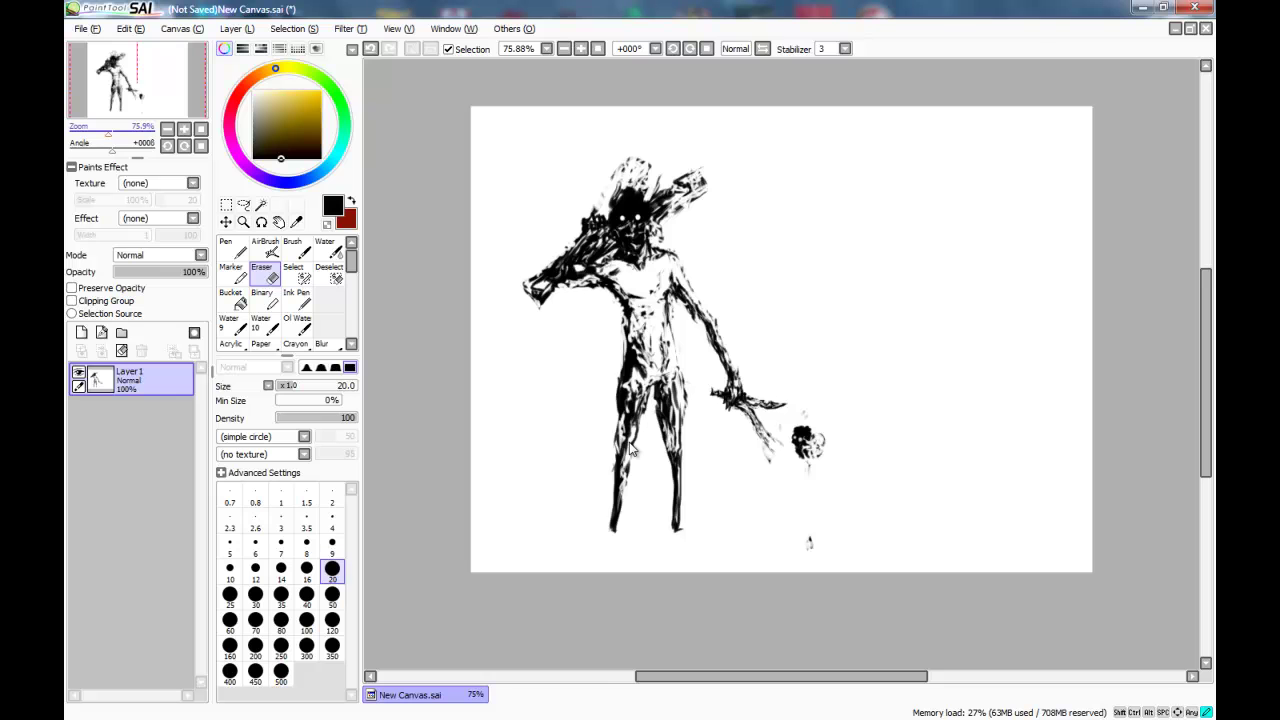
scroll(629, 449, up, 1)
scroll(629, 449, down, 1)
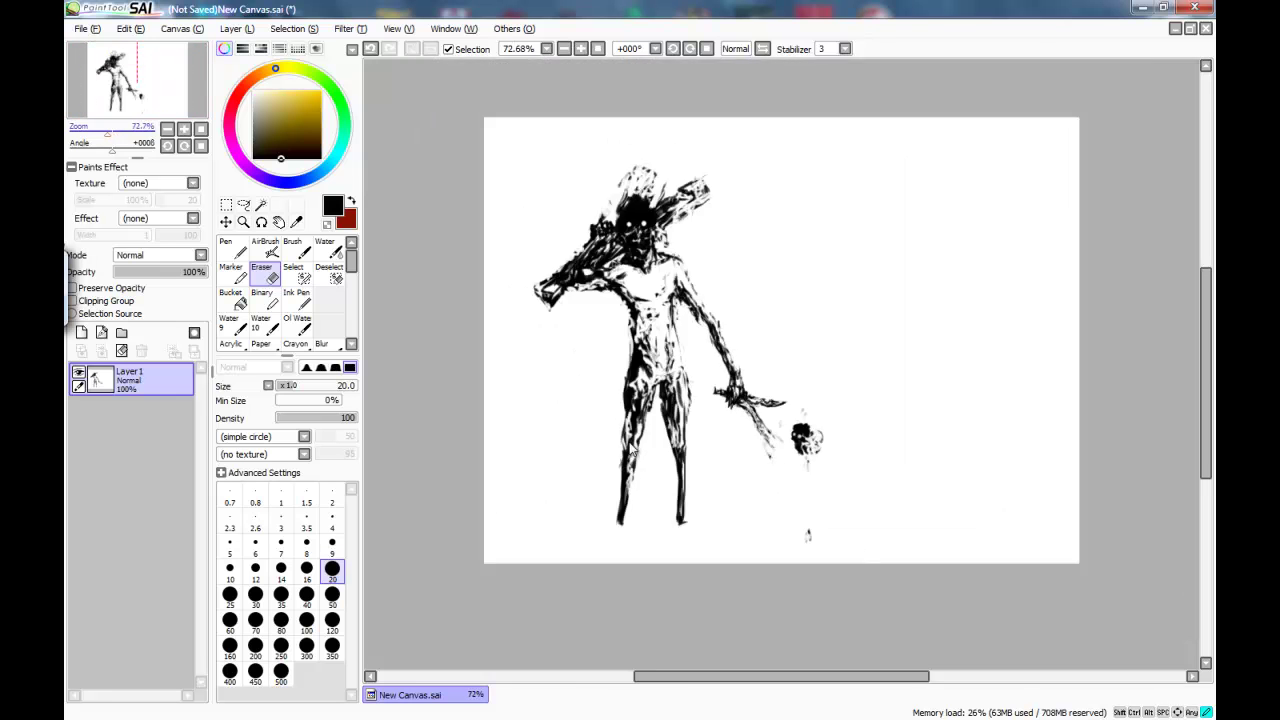
scroll(631, 449, up, 2)
key(b)
drag(796, 493, 815, 522)
mouse_move(815, 500)
mouse_down()
mouse_move(818, 563)
mouse_move(892, 553)
mouse_up()
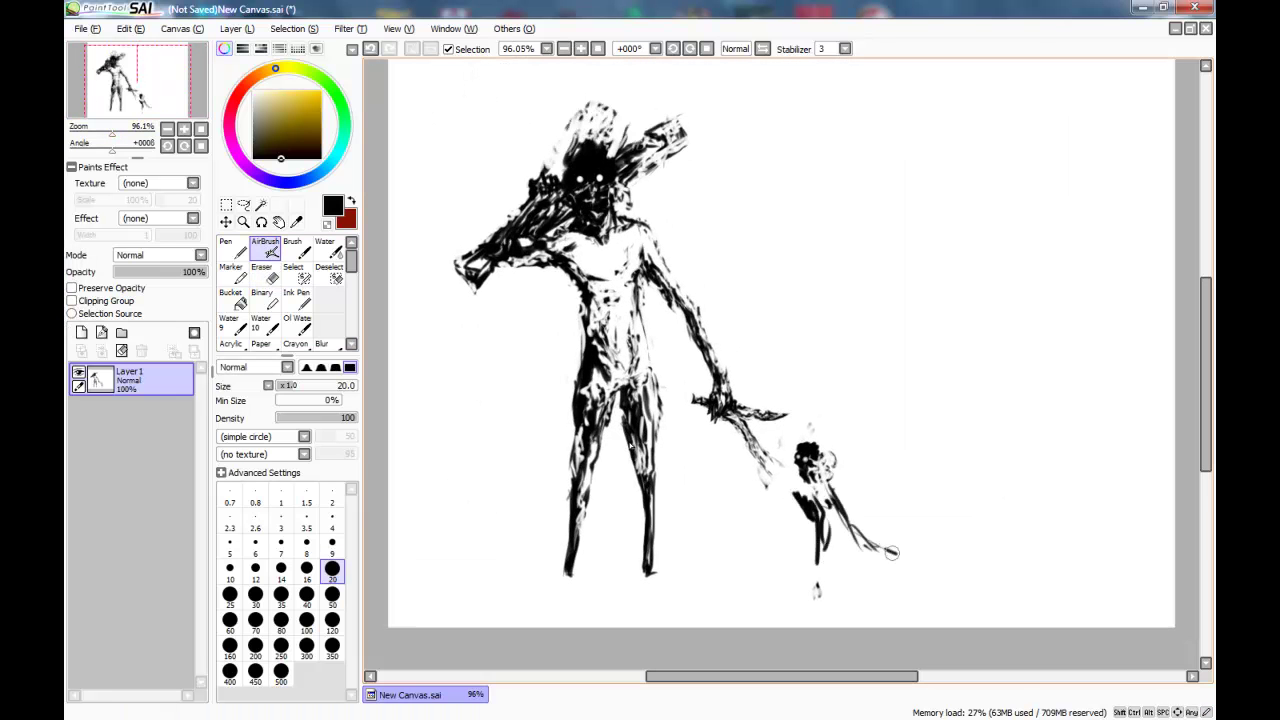
Erase highlights into the small figure's body and leg with the size 20 Eraser, undoing stray strokes around its head
key(e)
drag(820, 515, 826, 552)
drag(836, 496, 860, 533)
key(ctrl+z)
click(810, 462)
key(ctrl+z)
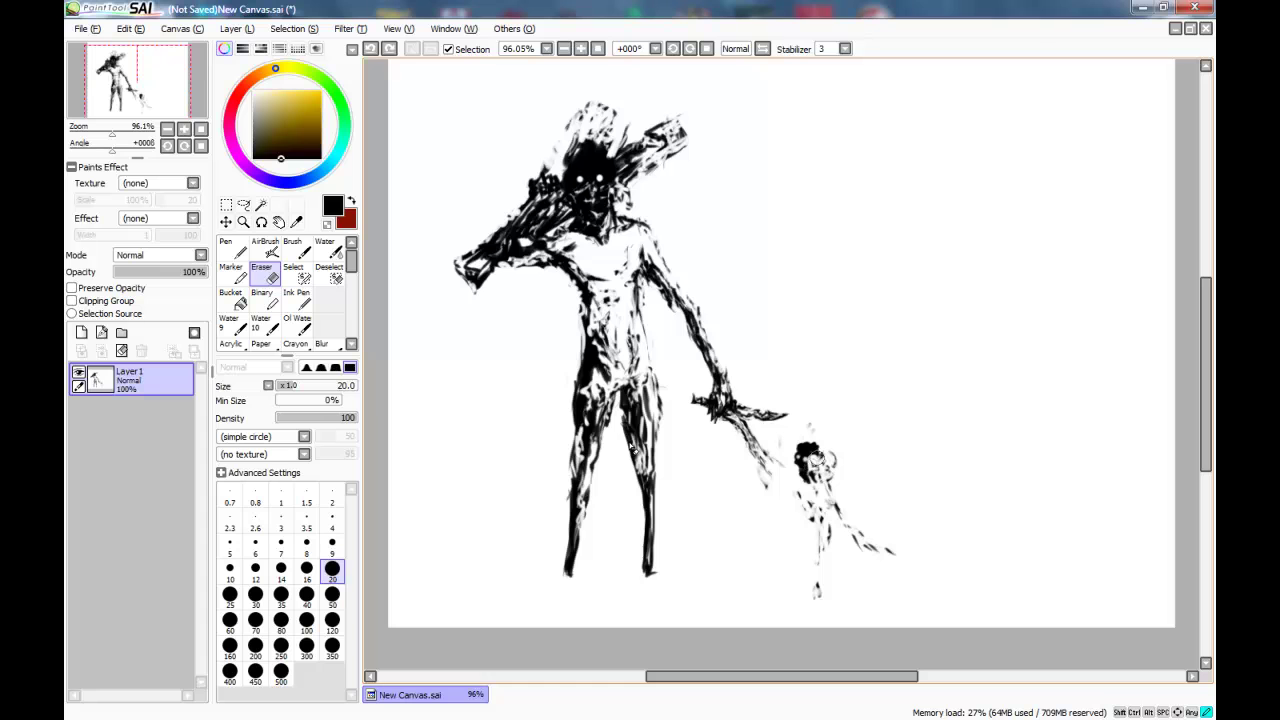
key(ctrl+z)
click(809, 449)
key(ctrl+z)
Erase most of the small figure's head and body with the size 50 Eraser
drag(112, 133, 111, 133)
click(306, 568)
click(332, 597)
mouse_move(861, 537)
mouse_down()
mouse_move(811, 546)
mouse_move(816, 483)
mouse_move(804, 465)
mouse_up()
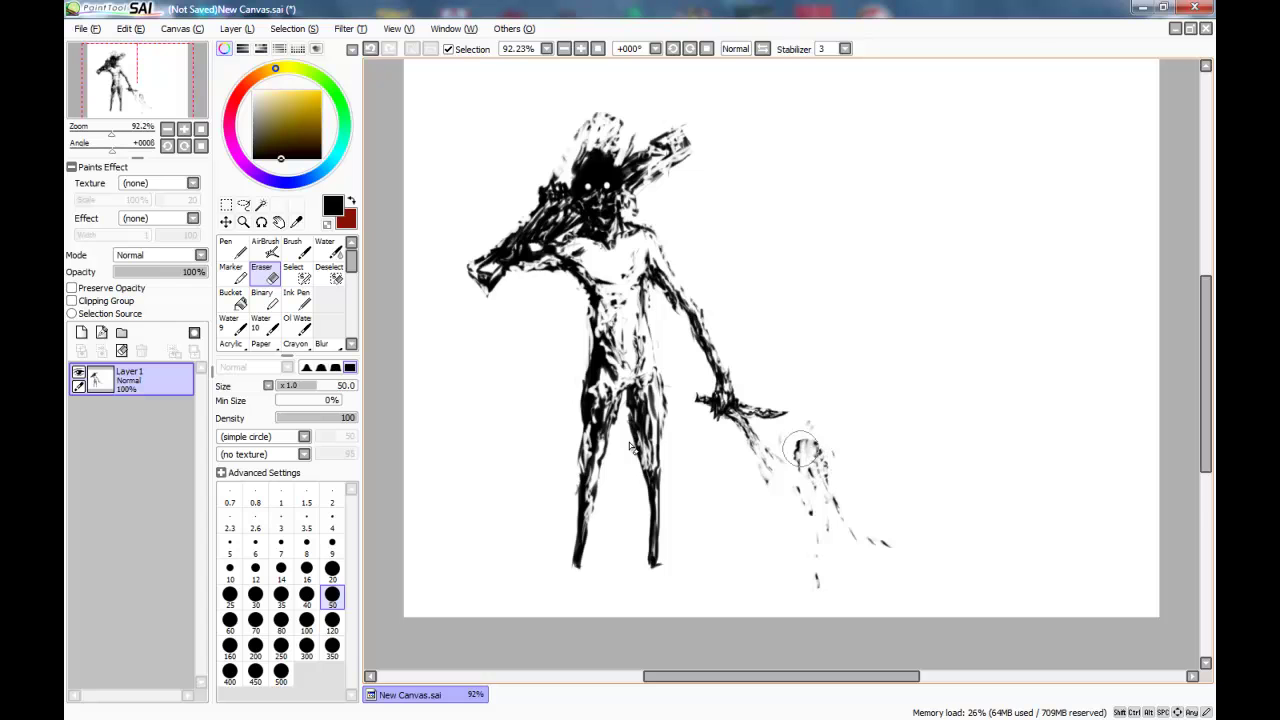
click(265, 247)
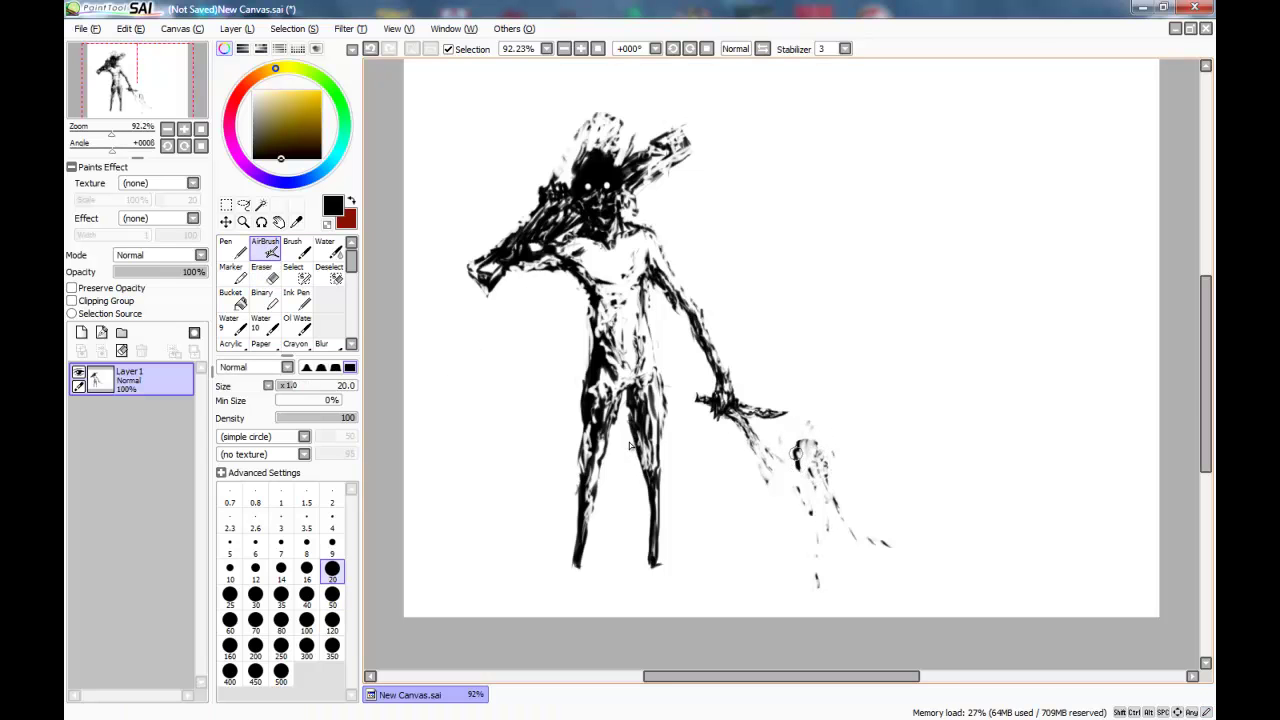
click(262, 272)
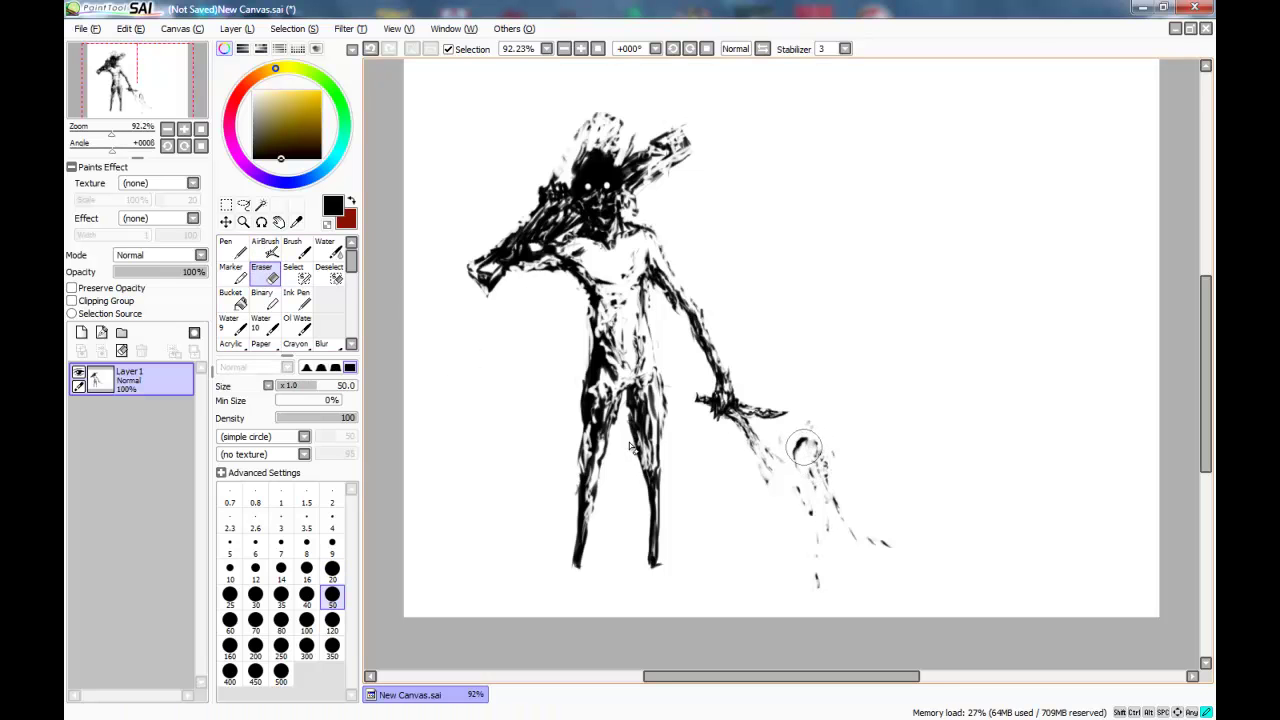
mouse_move(824, 446)
mouse_down()
mouse_move(805, 443)
mouse_move(814, 478)
mouse_move(883, 553)
mouse_up()
mouse_move(807, 416)
mouse_down()
mouse_move(803, 473)
mouse_move(762, 470)
mouse_move(810, 573)
mouse_up()
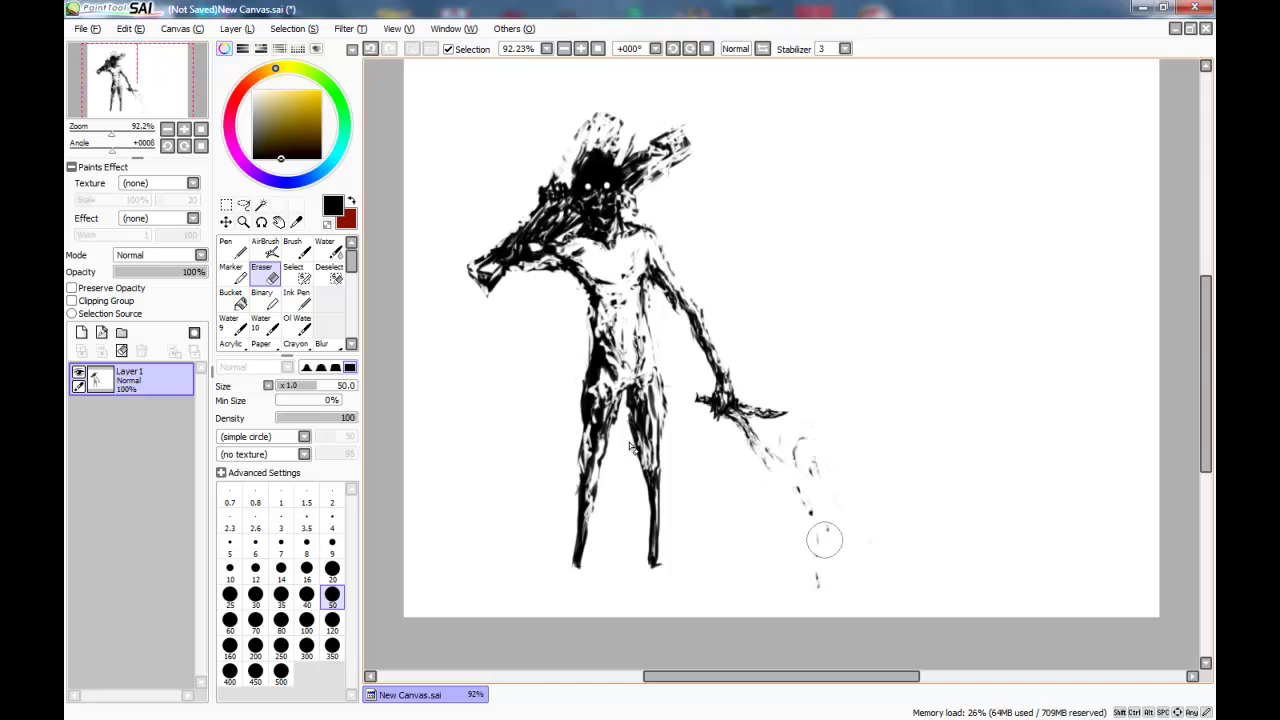
Paint dark pointed spikes rising from the knife blade and wrist with the size 40 AirBrush, undoing unwanted strokes
click(332, 597)
click(307, 597)
mouse_move(737, 393)
mouse_down()
mouse_move(749, 347)
mouse_move(748, 401)
mouse_move(769, 394)
mouse_move(767, 383)
mouse_move(744, 403)
mouse_move(775, 394)
mouse_move(763, 409)
mouse_move(781, 407)
mouse_move(808, 391)
mouse_up()
mouse_move(725, 352)
mouse_down()
mouse_move(736, 325)
mouse_move(719, 341)
mouse_move(709, 314)
mouse_up()
key(ctrl+z)
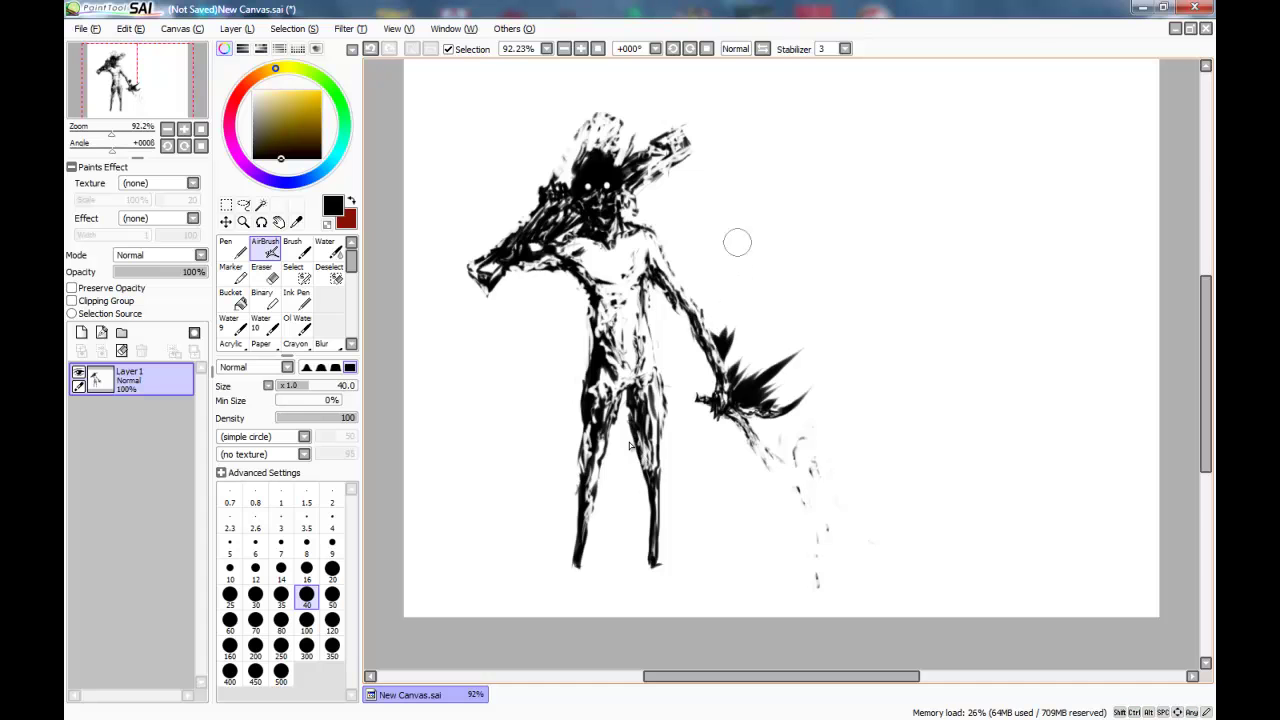
key(ctrl+z)
drag(729, 356, 741, 325)
Erase the leftover marks of the small figure below the knife with the size 100 Eraser
click(265, 273)
click(307, 623)
mouse_move(829, 540)
mouse_down()
mouse_move(806, 490)
mouse_move(814, 578)
mouse_up()
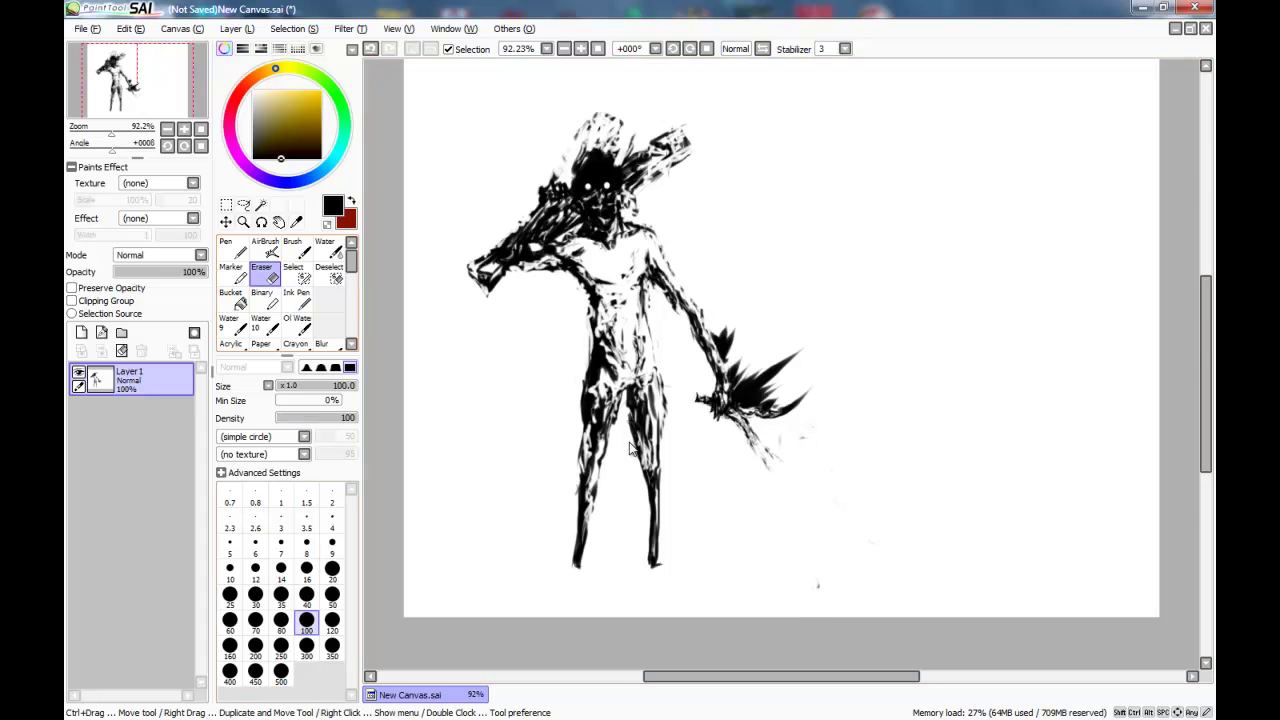
Cut spiky strands into the main figure's hair beside the face with the size 20 Eraser
click(332, 571)
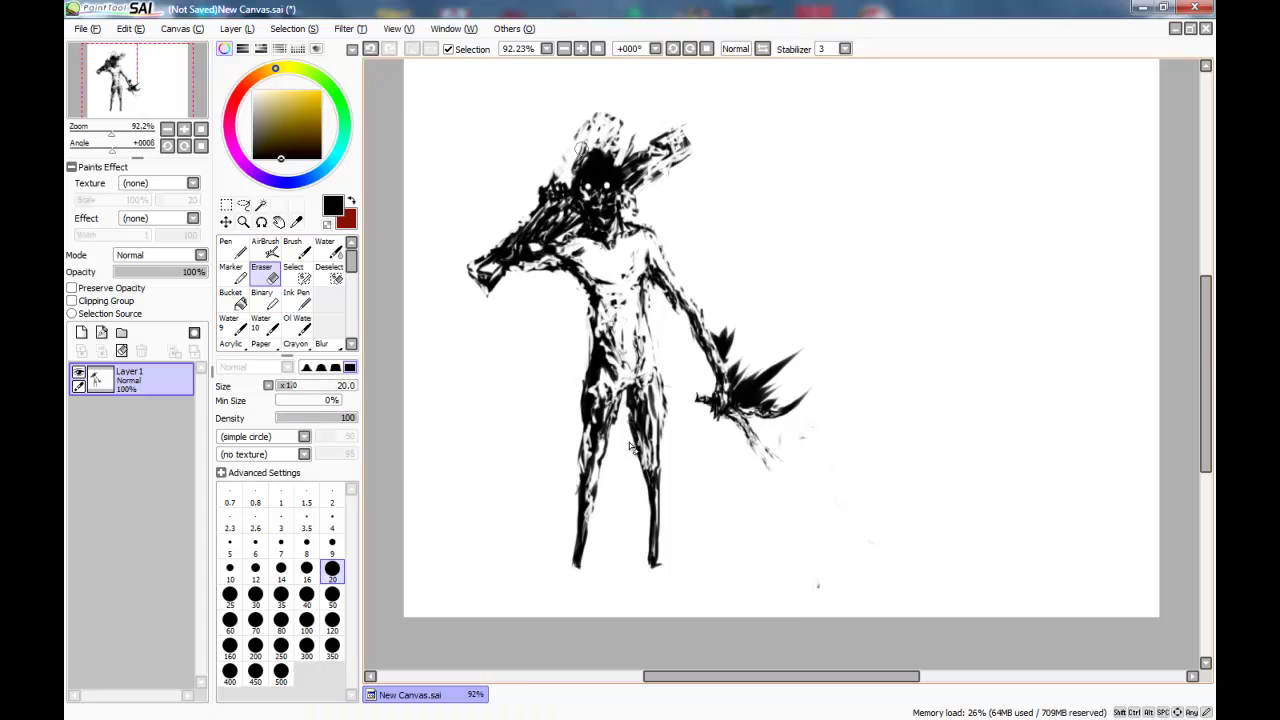
key(ctrl+z)
mouse_move(572, 176)
mouse_down()
mouse_move(585, 213)
mouse_move(588, 164)
mouse_up()
click(583, 205)
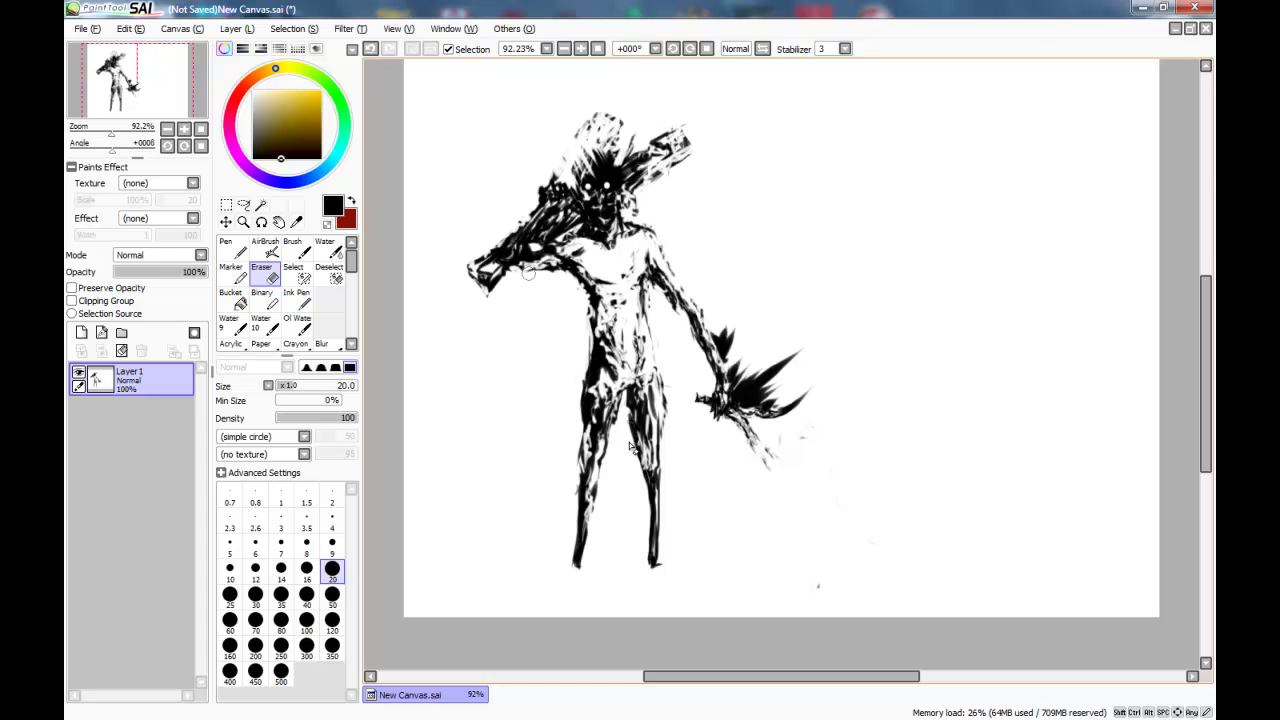
Carve hatched light streaks across both ends of the log with the size 20 Eraser
drag(497, 254, 518, 251)
drag(509, 192, 556, 224)
drag(523, 171, 554, 191)
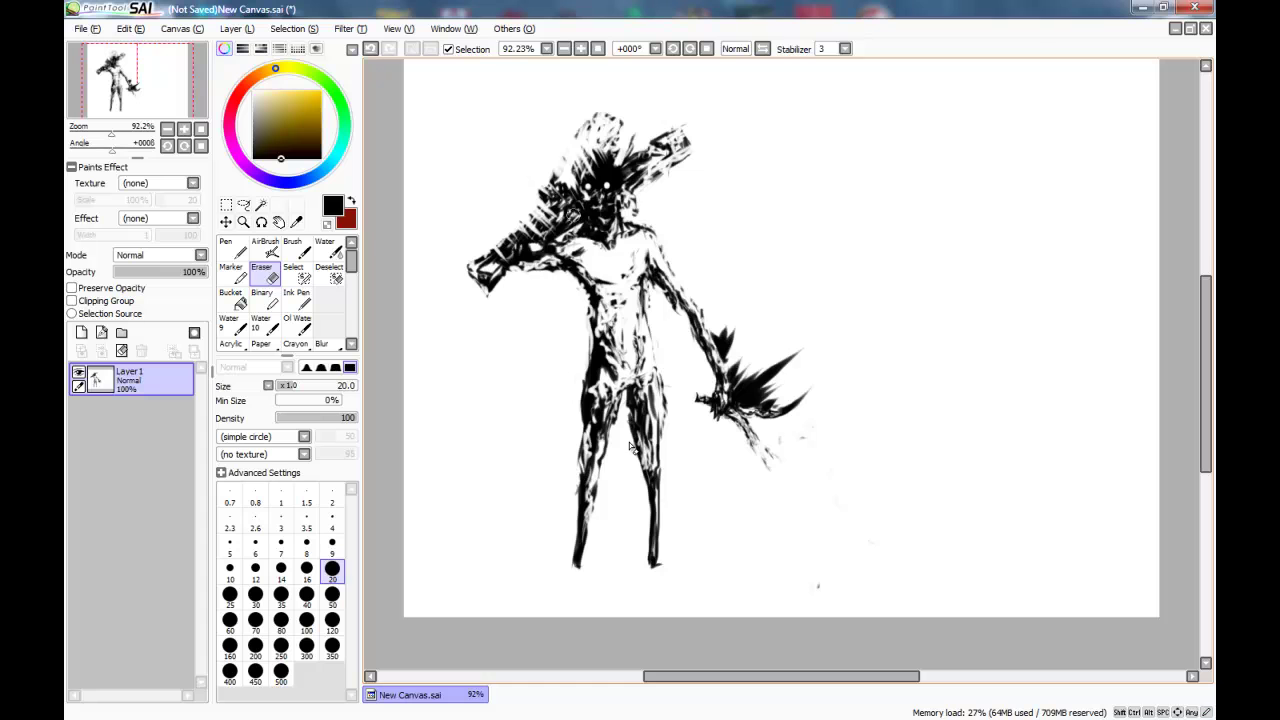
drag(485, 272, 485, 248)
drag(641, 155, 629, 188)
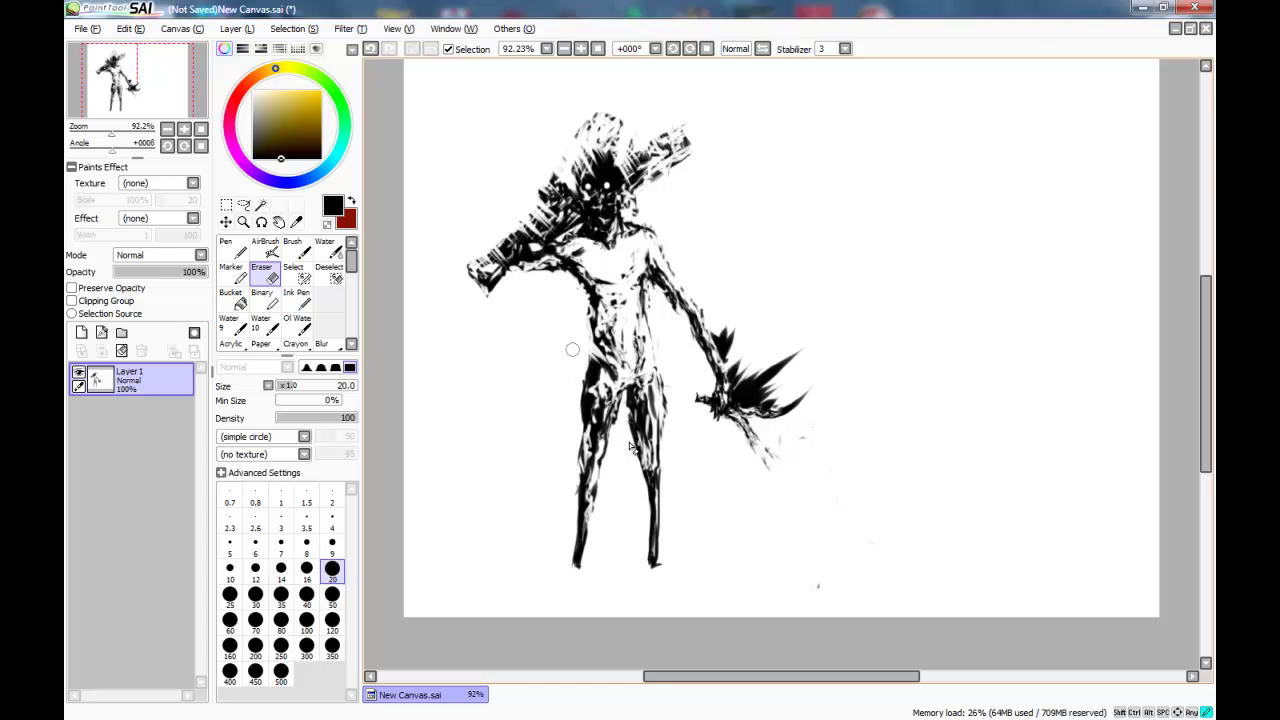
Erase diagonal highlights along the figure's hip, thighs and shins with the size 20 Eraser, undoing misplaced strokes
mouse_move(610, 372)
mouse_down()
mouse_move(571, 371)
mouse_move(592, 438)
mouse_move(569, 435)
mouse_move(590, 464)
mouse_up()
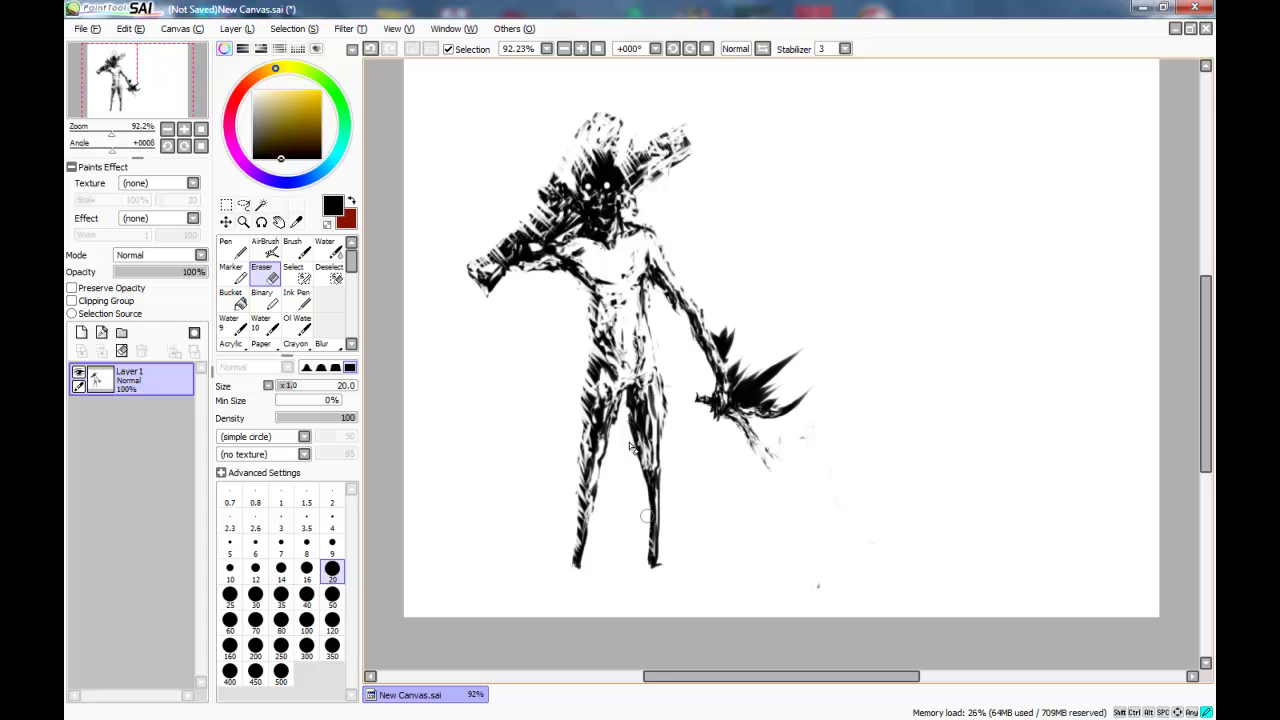
key(ctrl+z)
drag(625, 391, 623, 397)
key(ctrl+z)
drag(645, 451, 662, 473)
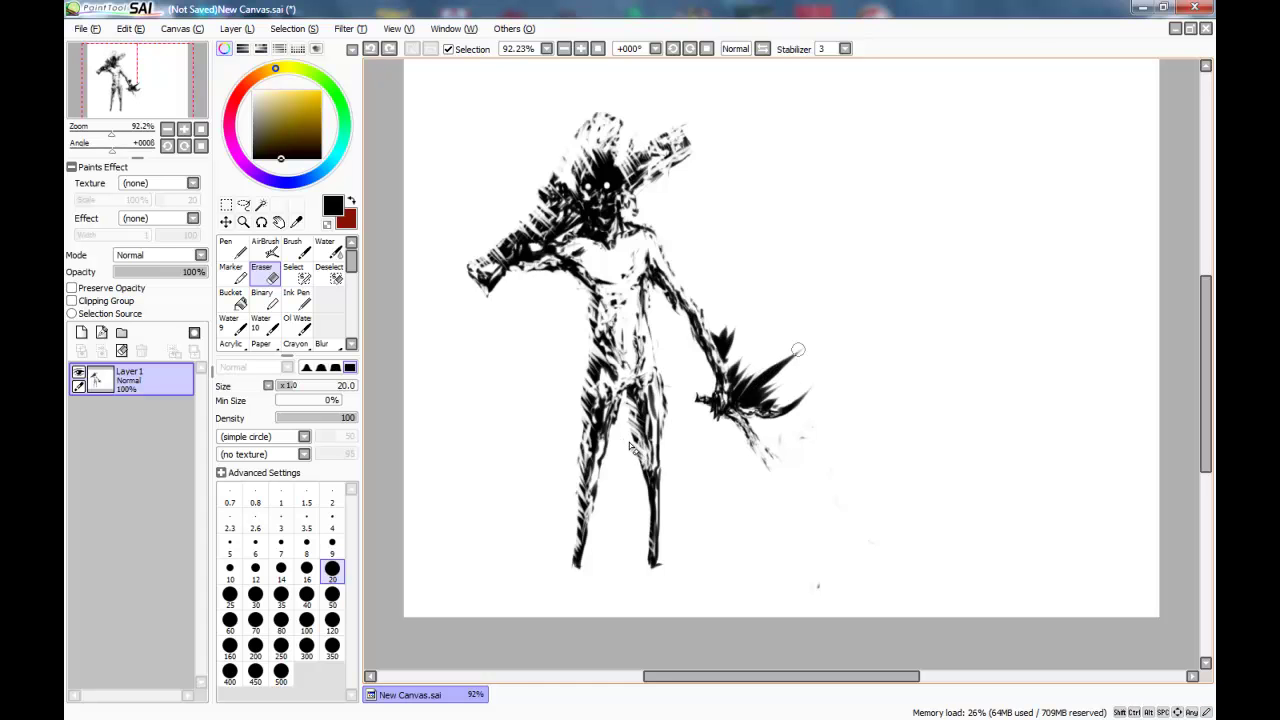
Split the spikes on the knife and wrist into finer strands with the size 20 Eraser, undoing unwanted strokes
key(ctrl+z)
drag(780, 378, 767, 389)
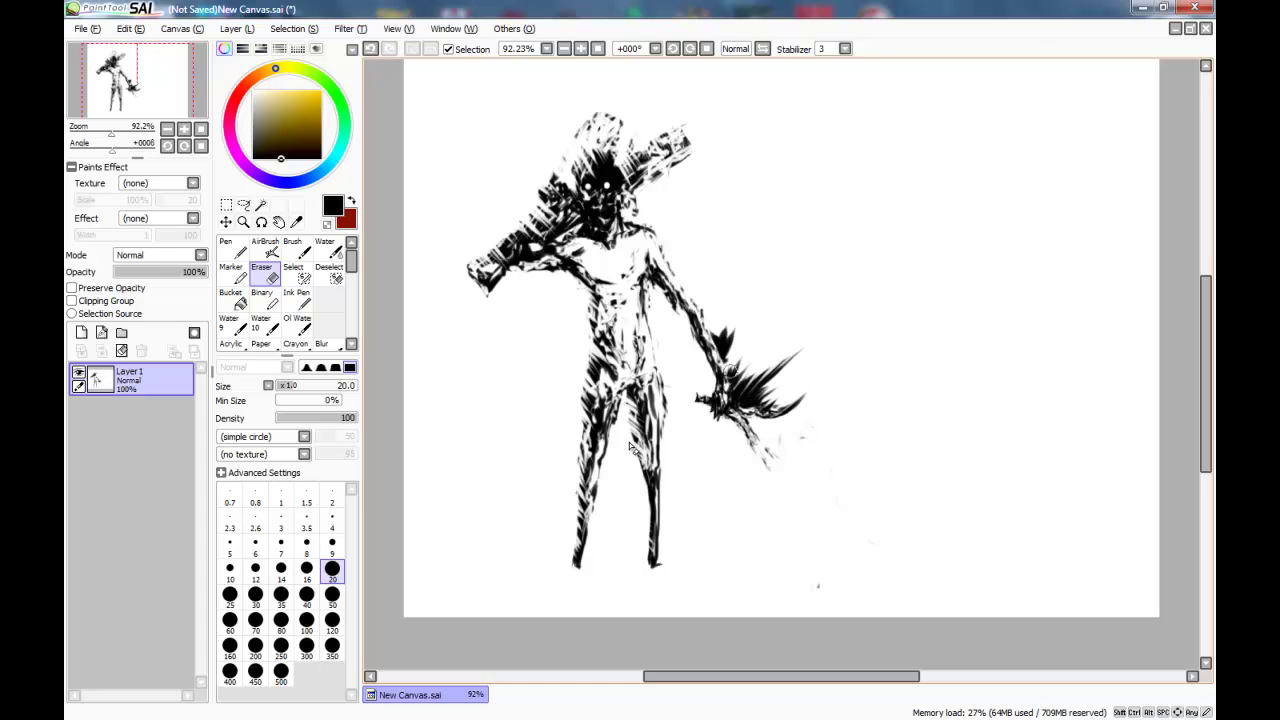
key(ctrl+z)
drag(741, 329, 729, 345)
key(ctrl+z)
mouse_move(742, 348)
mouse_down()
mouse_move(766, 376)
mouse_move(735, 367)
mouse_up()
key(ctrl+z)
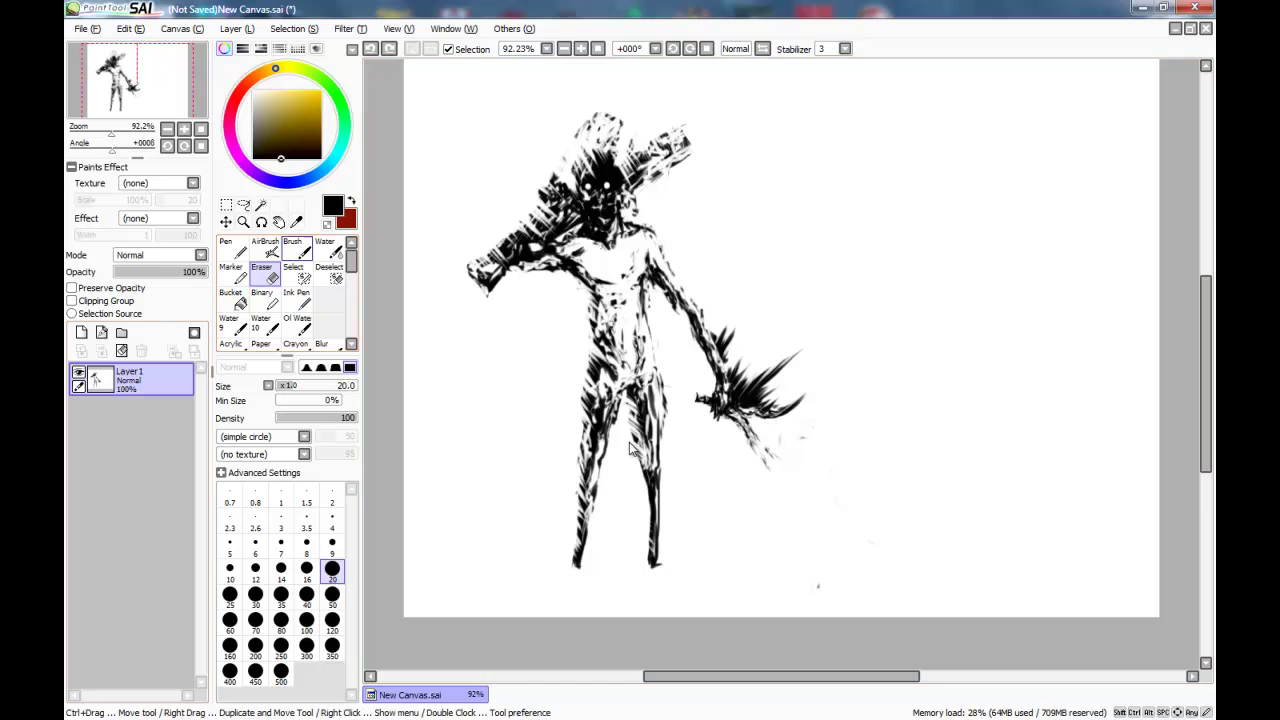
Paint dark shading down the middle of the torso and break it up with size 20 Eraser highlights
key(v)
mouse_move(613, 300)
mouse_down()
mouse_move(625, 376)
mouse_move(613, 345)
mouse_up()
key(e)
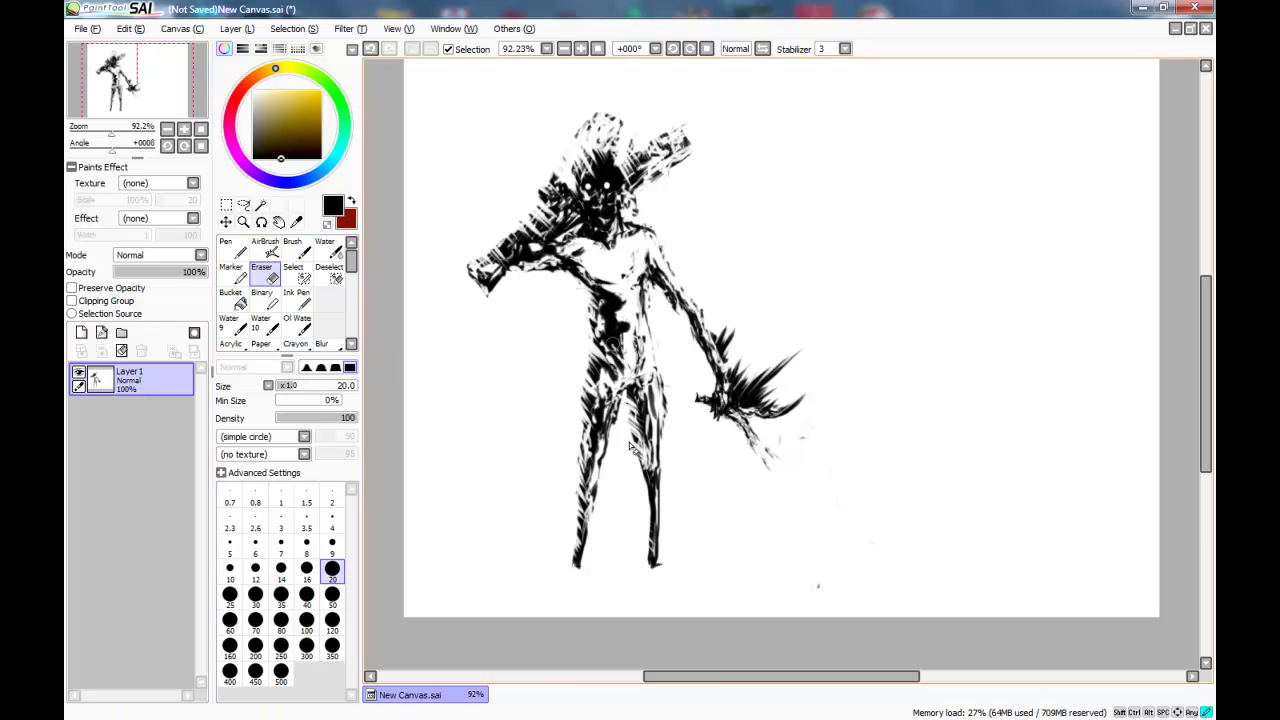
mouse_move(605, 301)
mouse_down()
mouse_move(620, 330)
mouse_move(648, 322)
mouse_move(608, 337)
mouse_move(619, 266)
mouse_up()
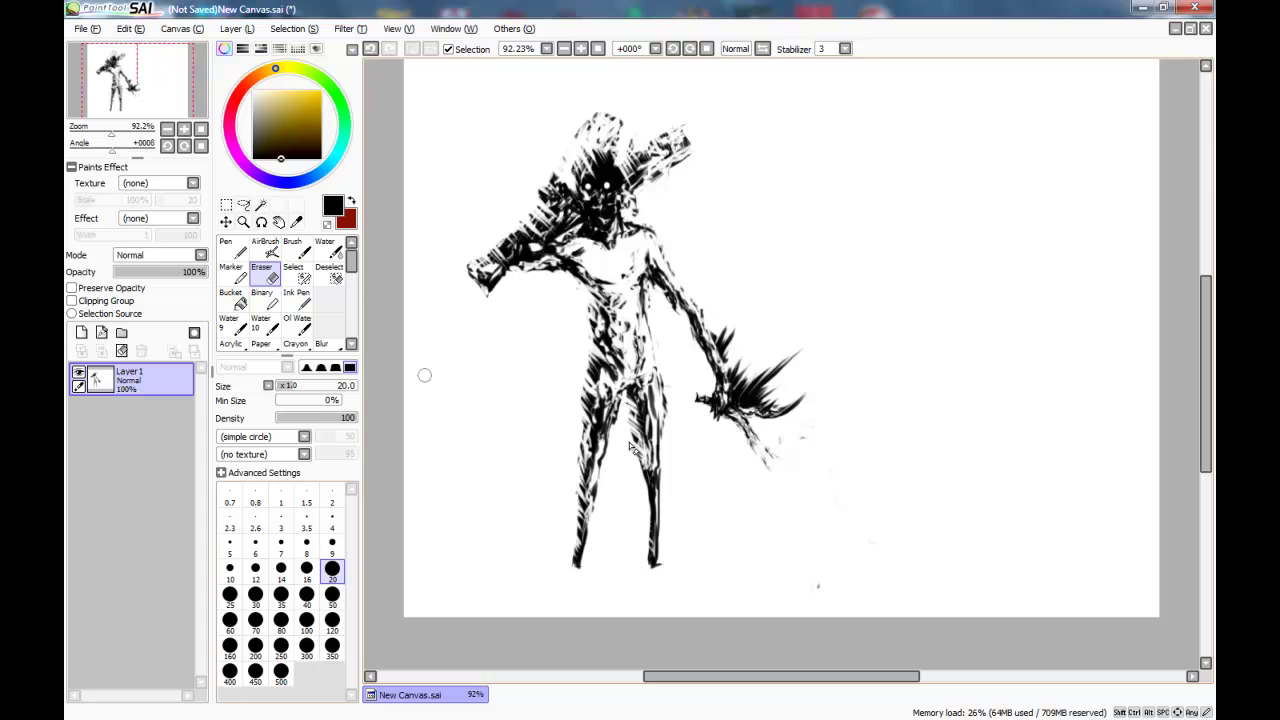
Try to thin the lower legs with the size 50 Eraser and undo the strokes
click(332, 597)
drag(657, 548, 648, 570)
key(ctrl+z)
key(ctrl+z)
mouse_move(647, 498)
mouse_down()
mouse_move(648, 570)
mouse_move(628, 444)
mouse_move(649, 513)
mouse_up()
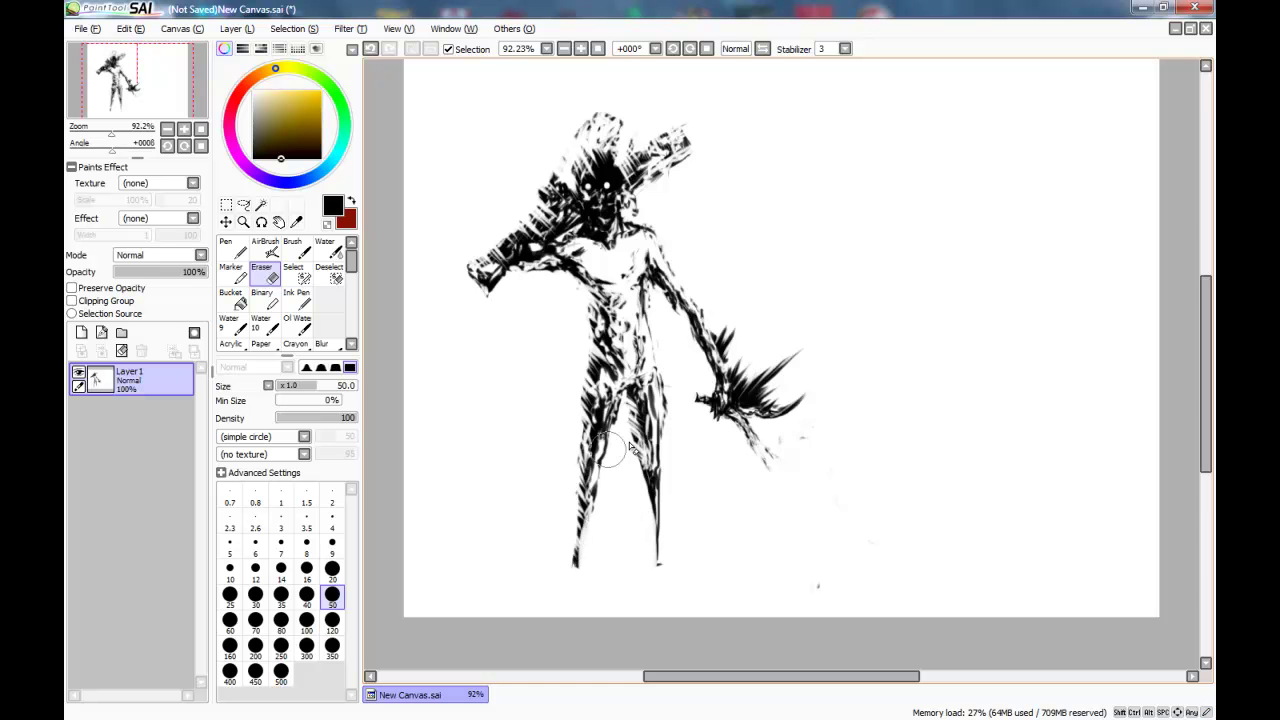
key(ctrl+z)
key(ctrl+z)
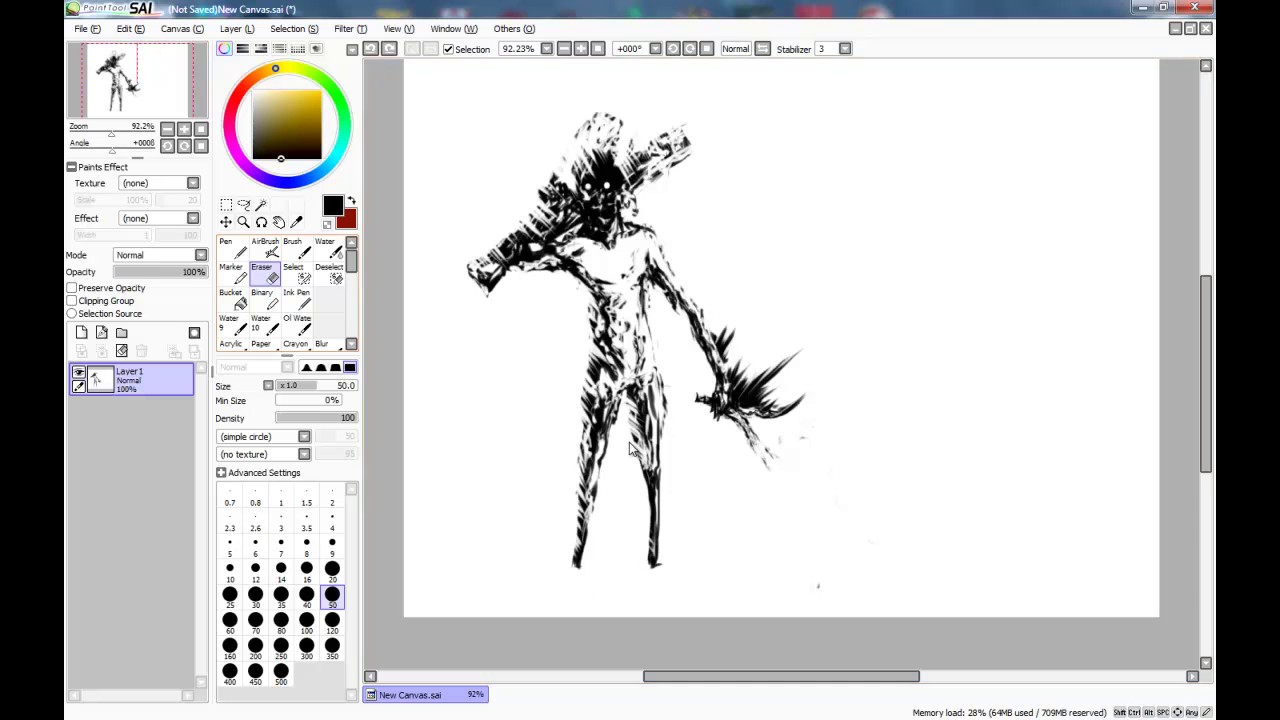
click(265, 250)
click(450, 544)
key(ctrl+z)
Fade and taper both lower legs into thin streaks with the size 20 Eraser
click(265, 274)
click(332, 571)
mouse_move(656, 577)
mouse_down()
mouse_move(651, 552)
mouse_move(652, 566)
mouse_up()
mouse_move(662, 514)
mouse_down()
mouse_move(653, 565)
mouse_move(584, 520)
mouse_move(580, 572)
mouse_up()
drag(651, 551, 652, 495)
Paint dark pointed strands hanging below the knife arm's armpit with the AirBrush and erase highlights into them
scroll(682, 388, up, 2)
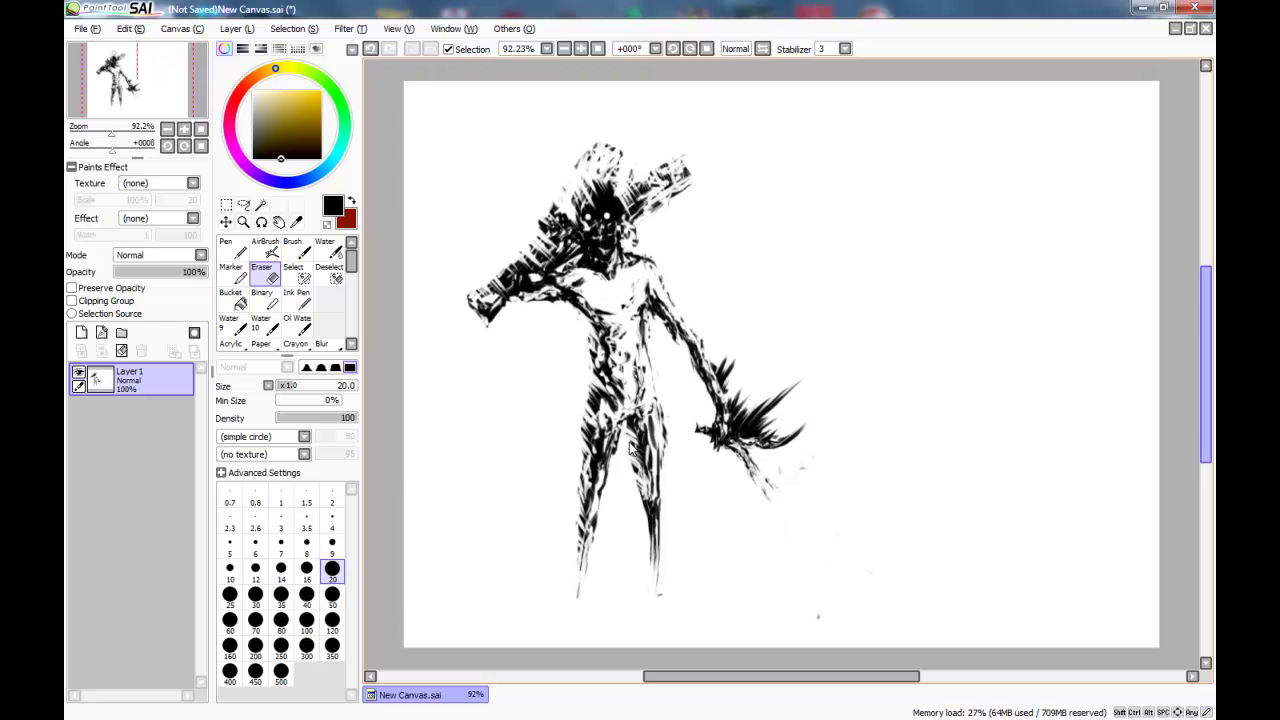
click(267, 249)
mouse_move(644, 308)
mouse_down()
mouse_move(652, 351)
mouse_move(642, 316)
mouse_move(675, 384)
mouse_move(645, 325)
mouse_move(689, 369)
mouse_move(659, 320)
mouse_move(651, 350)
mouse_move(675, 397)
mouse_up()
key(ctrl+z)
key(ctrl+z)
key(ctrl+z)
drag(650, 342, 678, 408)
key(e)
drag(649, 342, 674, 374)
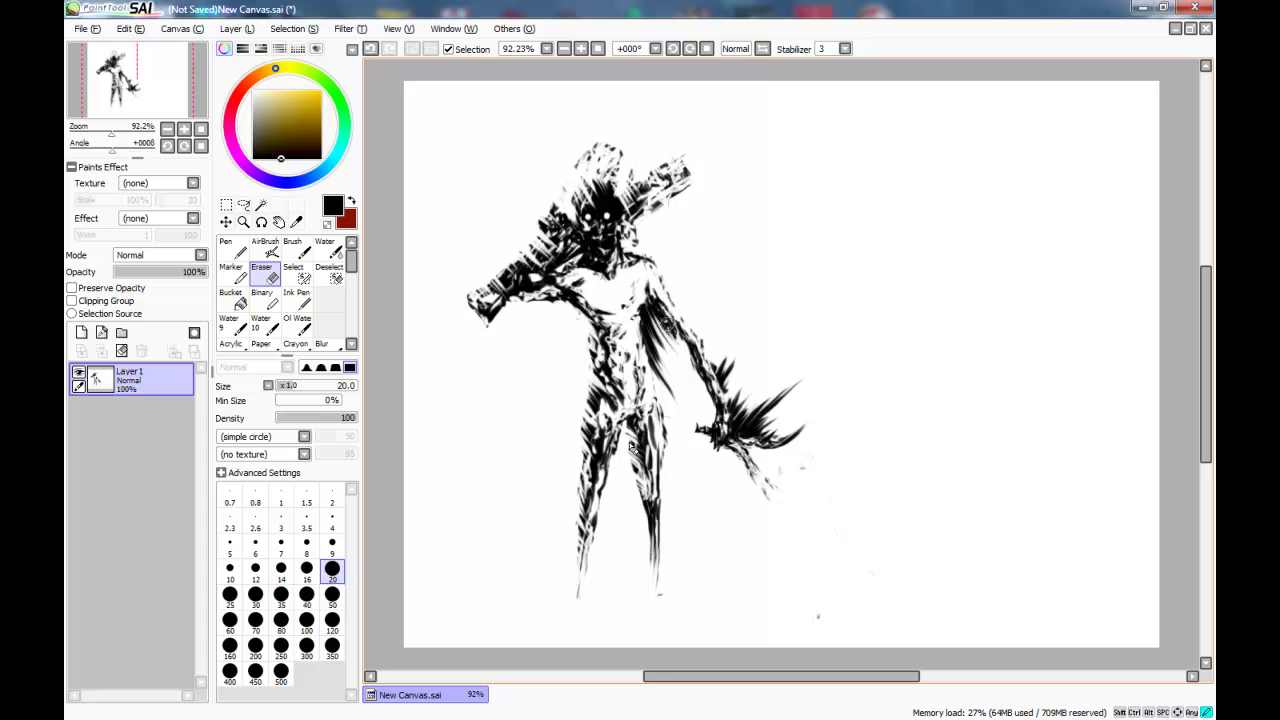
Rework the highlights in the strands beside the torso with the size 20 Eraser, undoing unsuitable strokes
key(ctrl+z)
click(644, 308)
key(ctrl+z)
mouse_move(641, 305)
mouse_down()
mouse_move(658, 339)
mouse_move(645, 322)
mouse_up()
key(ctrl+z)
key(ctrl+z)
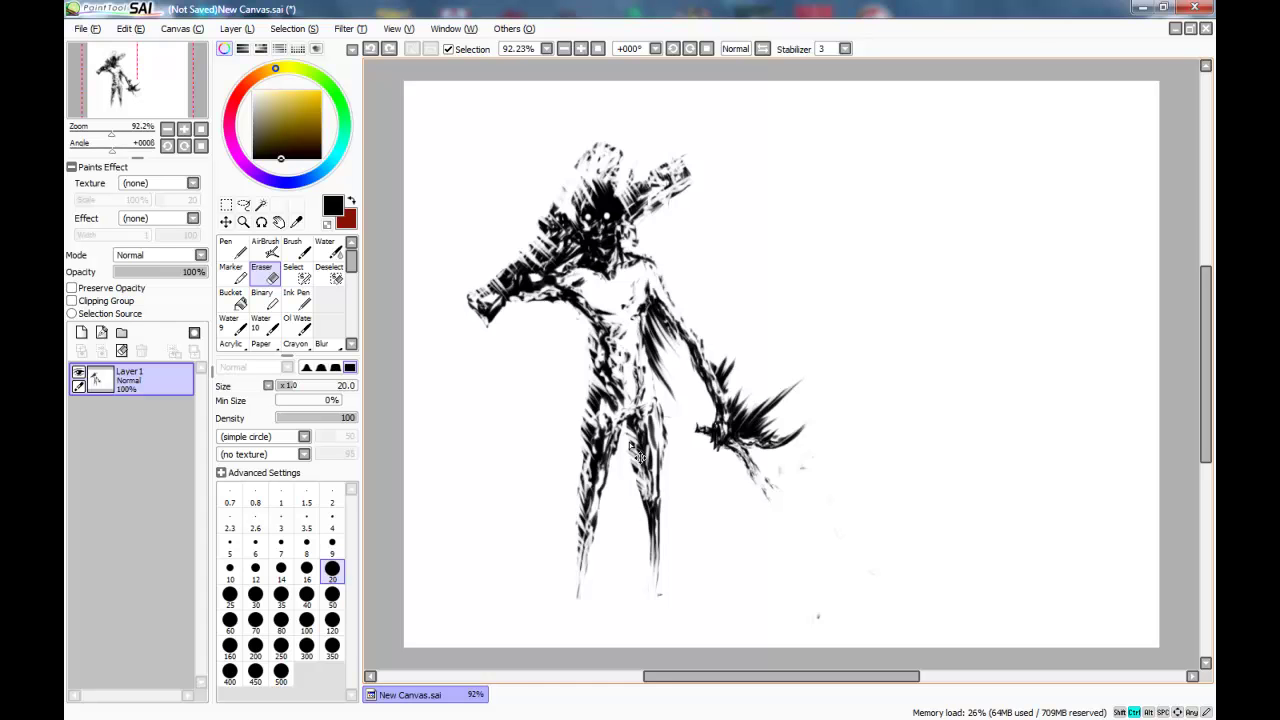
drag(646, 338, 648, 356)
Paint loose strokes beside the leg on the knife side with the AirBrush and erase them into faint broken marks
click(265, 250)
mouse_move(662, 530)
mouse_down()
mouse_move(661, 460)
mouse_move(723, 560)
mouse_move(704, 460)
mouse_move(696, 545)
mouse_move(667, 590)
mouse_move(684, 530)
mouse_move(676, 475)
mouse_move(660, 505)
mouse_move(661, 462)
mouse_move(678, 515)
mouse_move(664, 540)
mouse_move(717, 505)
mouse_move(670, 500)
mouse_move(706, 497)
mouse_move(677, 482)
mouse_up()
key(e)
key(ctrl+z)
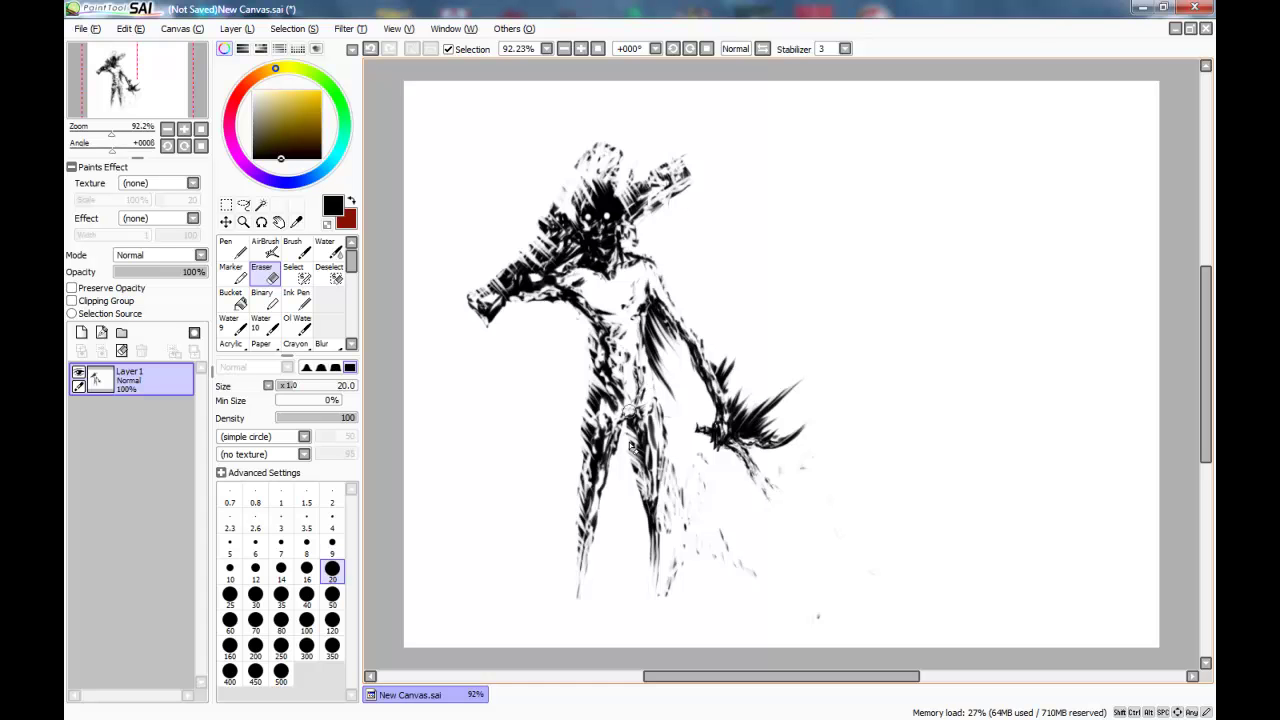
Add a new layer and paint long feathered spikes sweeping outward from the knife with the AirBrush
click(82, 332)
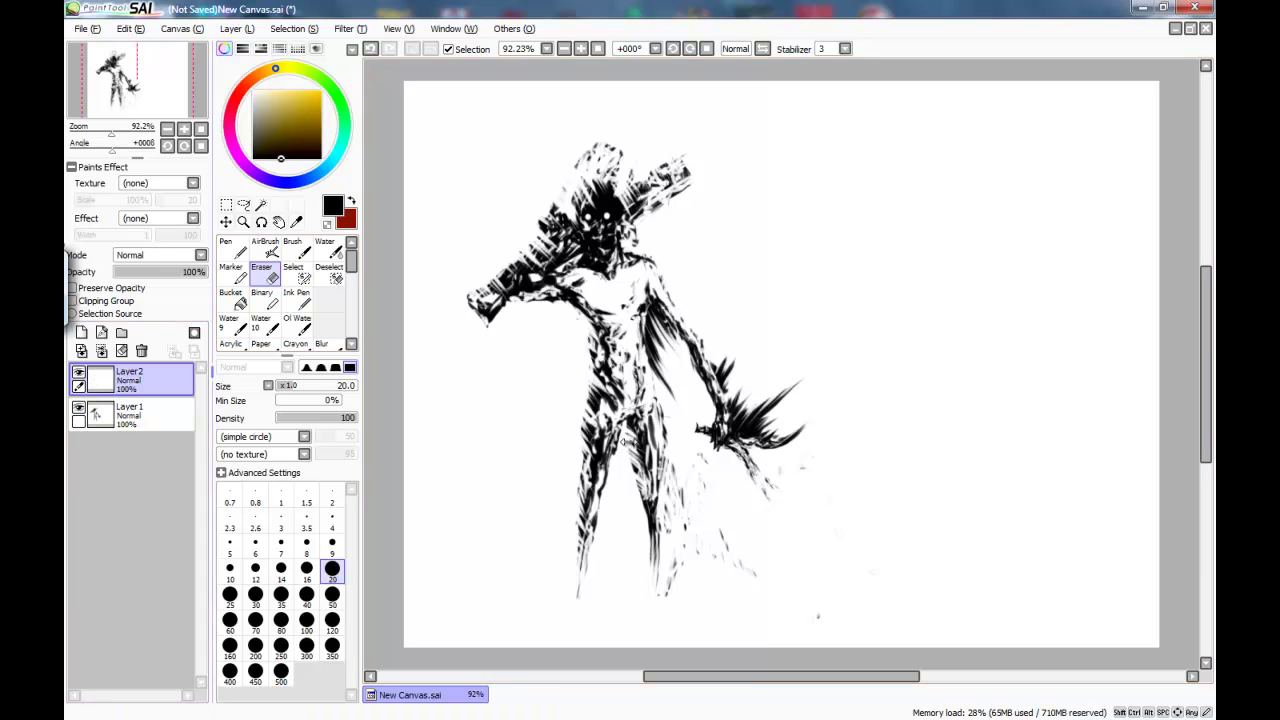
click(266, 248)
drag(743, 411, 814, 340)
mouse_move(743, 391)
mouse_down()
mouse_move(838, 300)
mouse_move(831, 330)
mouse_up()
drag(768, 414, 848, 384)
drag(796, 432, 884, 362)
drag(1103, 174, 1130, 151)
key(ctrl+z)
mouse_move(806, 426)
mouse_down()
mouse_move(923, 335)
mouse_move(914, 352)
mouse_up()
drag(849, 393, 900, 351)
key(ctrl+z)
mouse_move(807, 383)
mouse_down()
mouse_move(867, 327)
mouse_move(847, 288)
mouse_up()
Extend the feathered spikes into two long dark plumes with the size 20 AirBrush, undoing unwanted strokes
click(332, 571)
key(ctrl+z)
drag(752, 399, 859, 285)
drag(777, 374, 868, 289)
mouse_move(828, 398)
mouse_down()
mouse_move(898, 326)
mouse_move(950, 302)
mouse_up()
drag(739, 380, 780, 334)
drag(742, 370, 790, 320)
key(ctrl+z)
key(ctrl+z)
key(ctrl+z)
drag(736, 385, 790, 322)
mouse_move(743, 362)
mouse_down()
mouse_move(725, 415)
mouse_move(759, 340)
mouse_move(735, 391)
mouse_move(743, 377)
mouse_up()
key(ctrl+z)
key(ctrl+z)
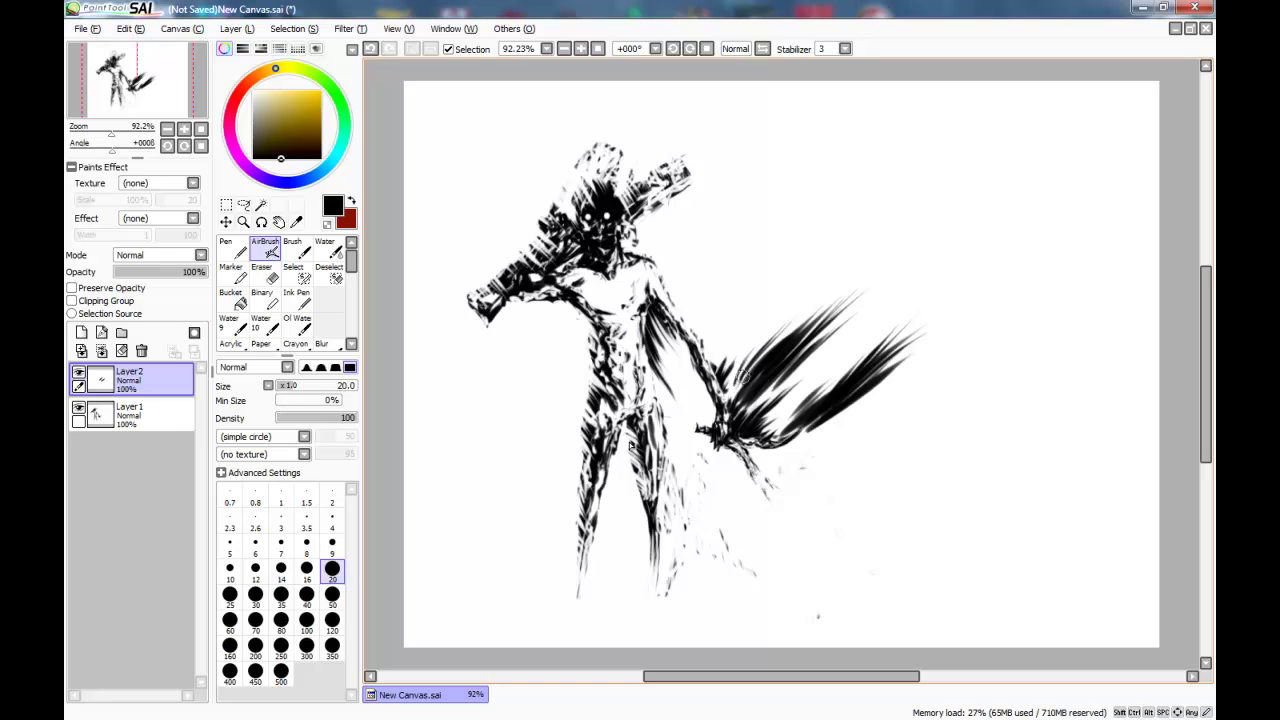
drag(806, 410, 859, 356)
drag(796, 388, 886, 303)
drag(801, 395, 906, 288)
key(ctrl+z)
key(ctrl+z)
Erase long streaks through both plumes with the size 20 Eraser, leaving thin curved strands
click(266, 273)
drag(808, 430, 867, 379)
mouse_move(784, 434)
mouse_down()
mouse_move(878, 354)
mouse_move(848, 380)
mouse_up()
mouse_move(788, 432)
mouse_down()
mouse_move(894, 338)
mouse_move(859, 378)
mouse_up()
mouse_move(790, 442)
mouse_down()
mouse_move(889, 358)
mouse_move(874, 386)
mouse_up()
drag(773, 389, 807, 350)
mouse_move(783, 383)
mouse_down()
mouse_move(825, 342)
mouse_move(807, 344)
mouse_up()
mouse_move(755, 405)
mouse_down()
mouse_move(803, 344)
mouse_move(790, 341)
mouse_up()
drag(738, 402, 786, 338)
mouse_move(742, 408)
mouse_down()
mouse_move(826, 312)
mouse_move(763, 370)
mouse_move(752, 350)
mouse_up()
drag(735, 390, 778, 330)
drag(744, 398, 784, 346)
drag(786, 430, 898, 354)
key(ctrl+z)
drag(802, 436, 886, 372)
mouse_move(847, 399)
mouse_down()
mouse_move(875, 377)
mouse_move(870, 328)
mouse_up()
mouse_move(733, 406)
mouse_down()
mouse_move(788, 326)
mouse_move(783, 347)
mouse_up()
drag(746, 396, 836, 308)
drag(776, 373, 832, 315)
drag(782, 380, 826, 336)
drag(794, 414, 880, 352)
drag(822, 418, 898, 346)
drag(852, 394, 887, 364)
drag(836, 412, 897, 363)
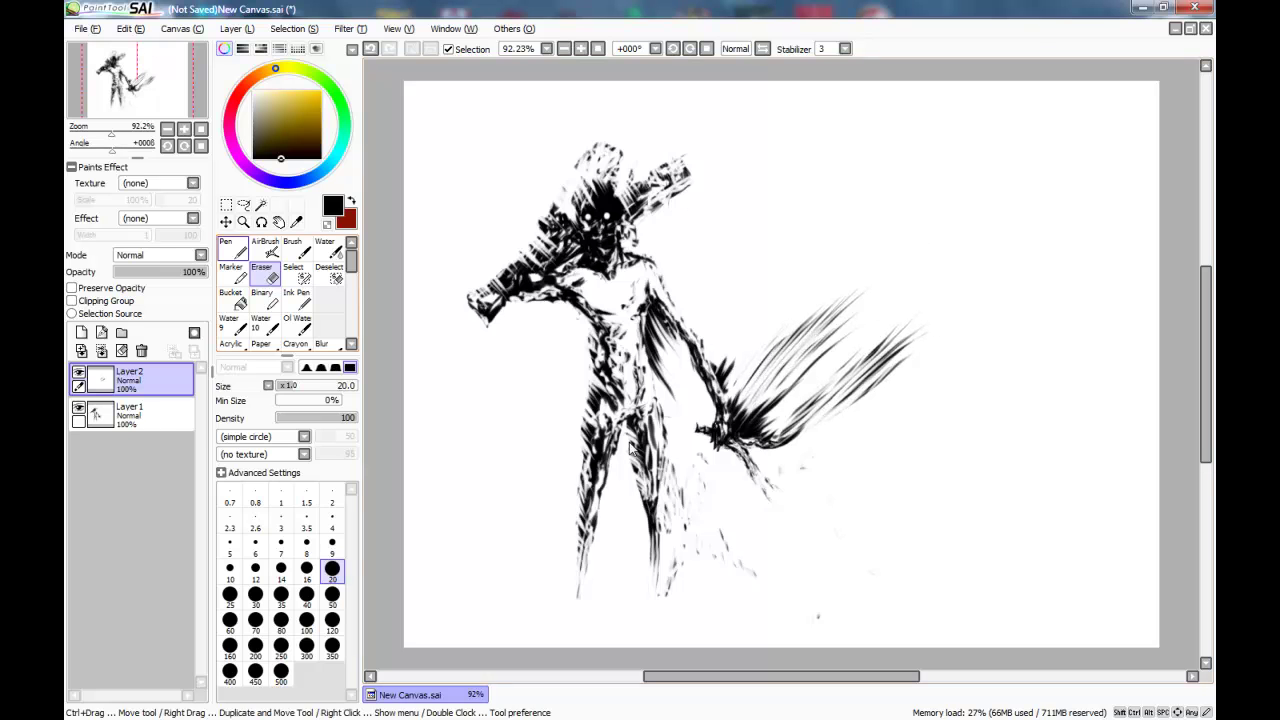
Thin out the plumes' strands and outer tips with the size 50 Eraser
click(332, 597)
drag(845, 417, 900, 339)
drag(866, 389, 896, 358)
drag(841, 425, 832, 400)
drag(914, 346, 858, 399)
mouse_move(857, 285)
mouse_down()
mouse_move(766, 352)
mouse_move(735, 405)
mouse_move(863, 297)
mouse_up()
mouse_move(779, 400)
mouse_down()
mouse_move(899, 299)
mouse_move(893, 258)
mouse_up()
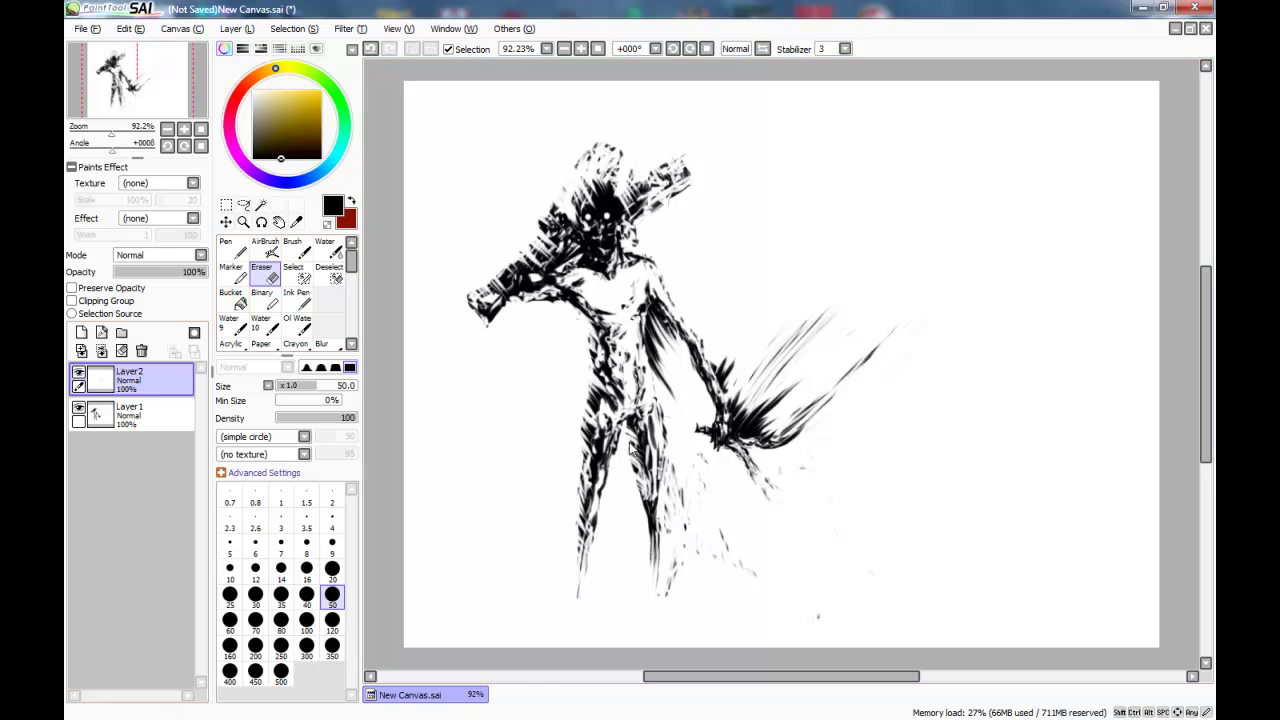
Erase highlights into the dark base of the plumes near the hand on Layer 1 with the size 20 Eraser
click(130, 414)
click(332, 568)
drag(752, 419, 782, 393)
drag(768, 412, 783, 415)
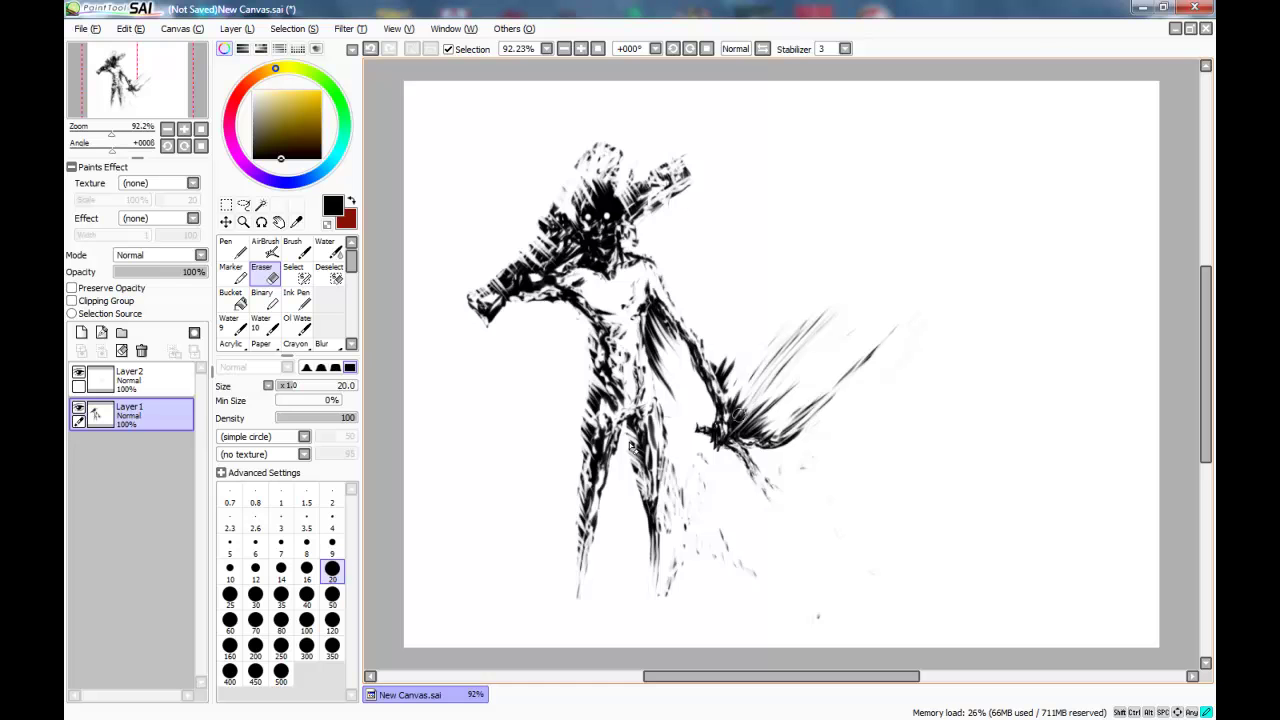
Try to soften the plume strands beside the hand with the Blur tool at sizes 20 and 50
click(325, 343)
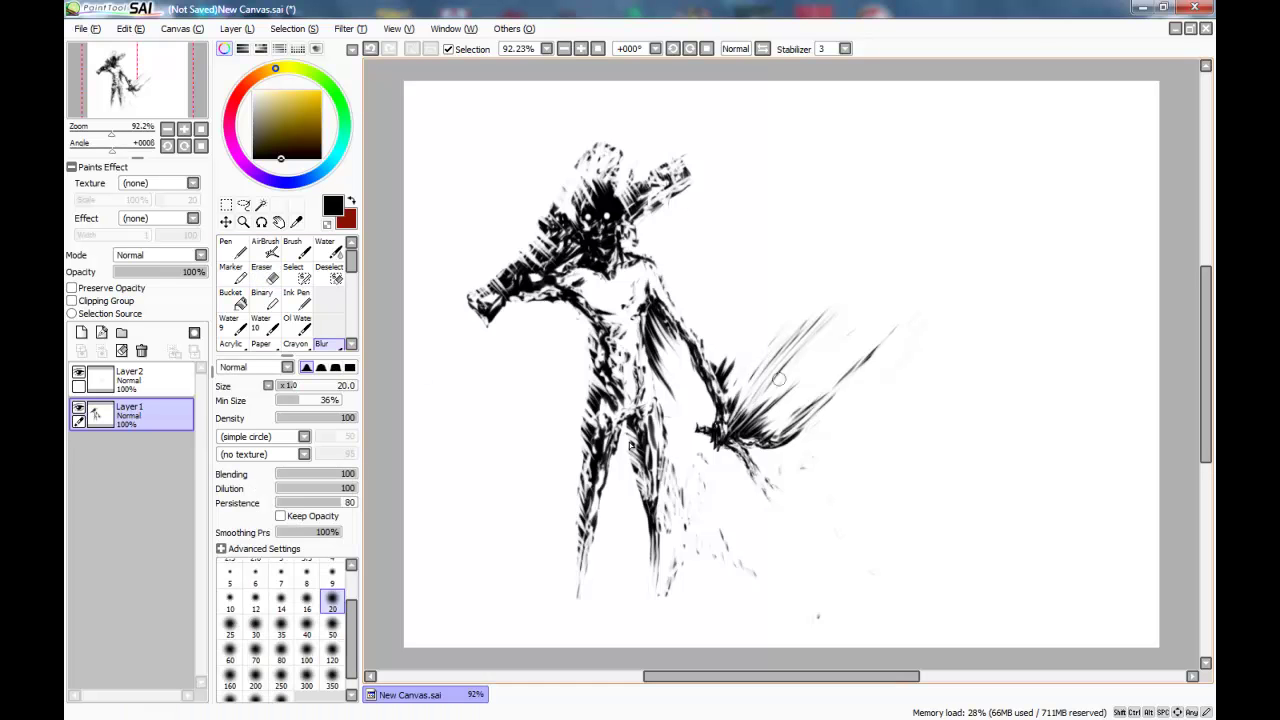
drag(836, 393, 835, 307)
click(140, 380)
click(332, 627)
mouse_move(803, 411)
mouse_down()
mouse_move(829, 378)
mouse_move(822, 364)
mouse_move(858, 368)
mouse_up()
key(ctrl+z)
key(ctrl+z)
key(ctrl+z)
Try to soften the plumes, shoulder and top of the head with the size 20 Blur tool, undoing the strokes
click(332, 601)
click(140, 380)
drag(770, 364, 786, 358)
drag(782, 440, 845, 393)
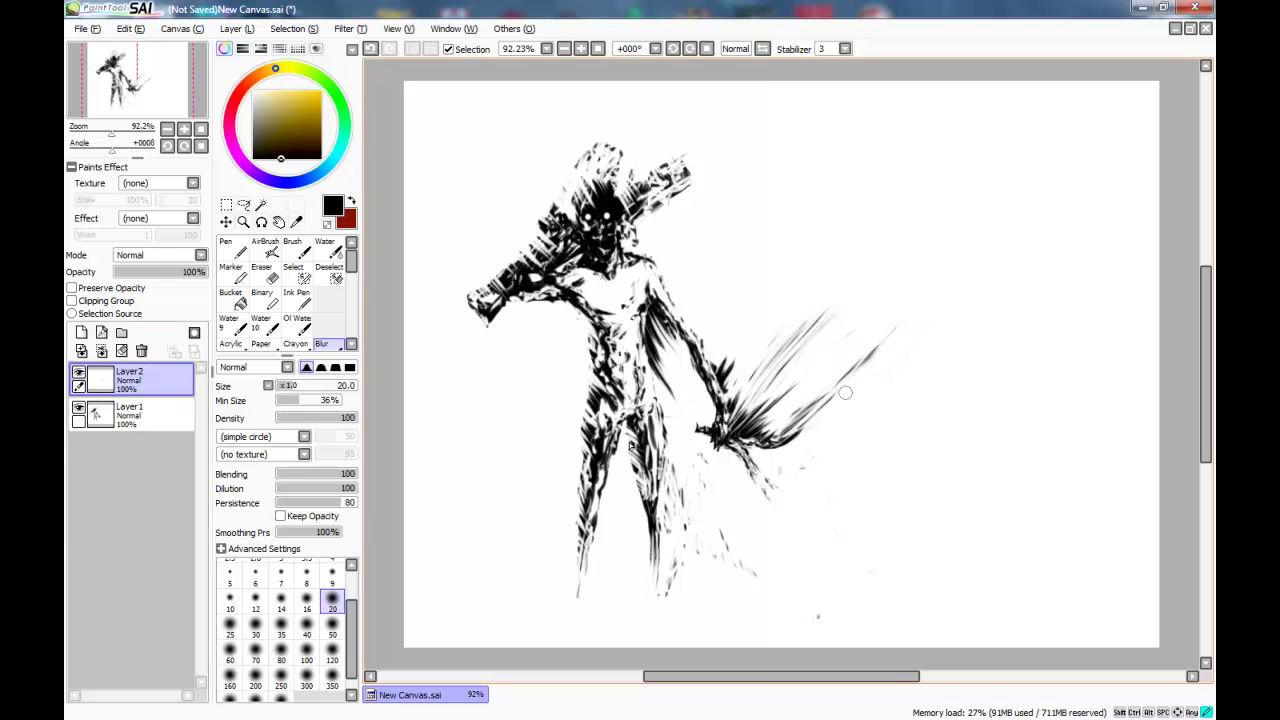
click(140, 415)
mouse_move(744, 424)
mouse_down()
mouse_move(814, 386)
mouse_move(791, 405)
mouse_up()
key(ctrl+z)
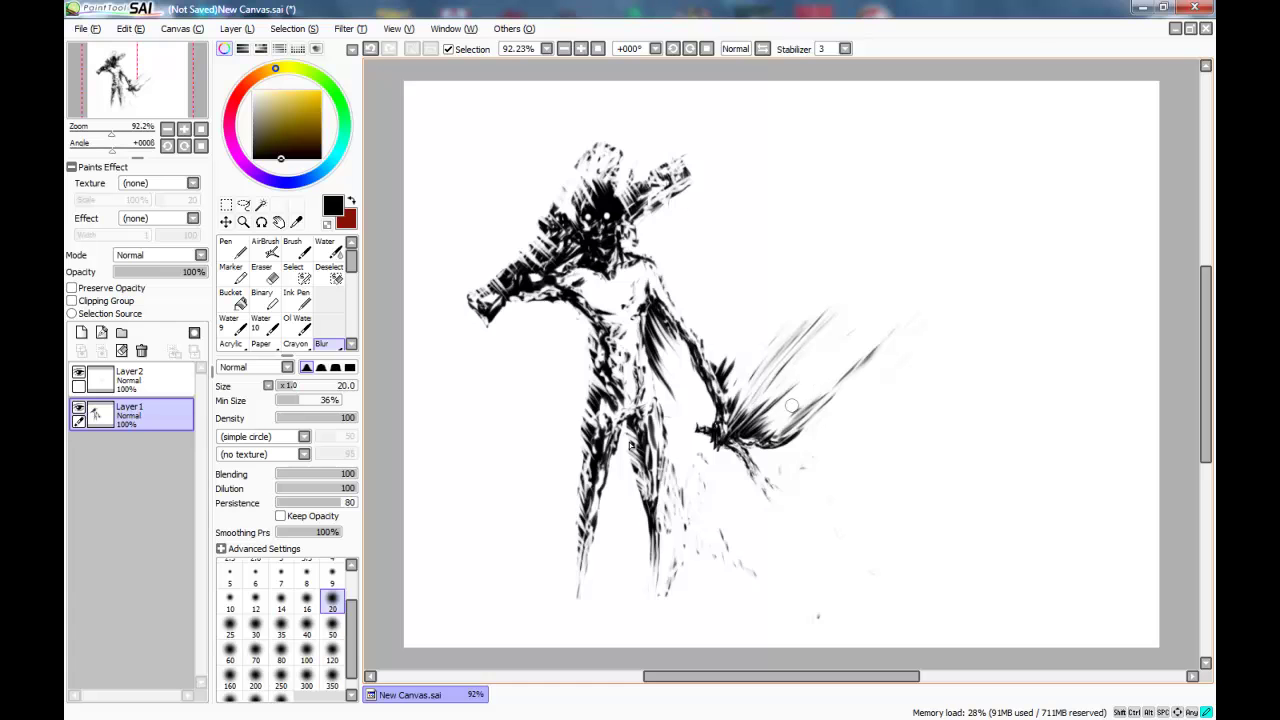
drag(656, 260, 640, 250)
key(ctrl+z)
drag(604, 156, 597, 146)
key(ctrl+z)
Merge Layer2 into Layer 1 and paint a band of broad dark diagonal strokes above the plumes with the size 50 AirBrush
click(266, 249)
click(140, 380)
click(102, 351)
mouse_move(723, 235)
mouse_down()
mouse_move(714, 286)
mouse_move(923, 172)
mouse_up()
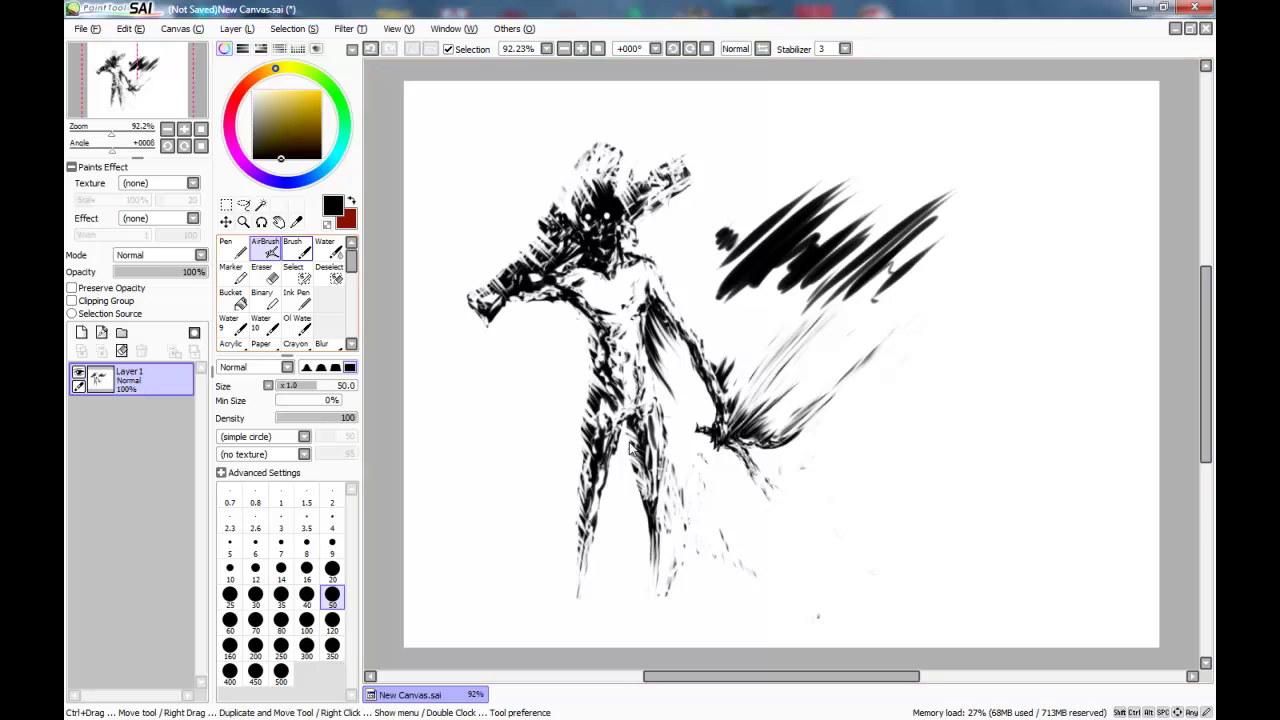
Erase the dark diagonal band above the plumes down to faint, broken streaks with the Eraser
key(e)
key(bracketright)
key(bracketright)
key(bracketright)
key(bracketright)
key(bracketright)
mouse_move(741, 279)
mouse_down()
mouse_move(747, 234)
mouse_move(858, 180)
mouse_move(910, 181)
mouse_move(871, 237)
mouse_move(984, 176)
mouse_move(861, 300)
mouse_move(974, 203)
mouse_move(893, 248)
mouse_move(849, 245)
mouse_move(783, 210)
mouse_move(829, 196)
mouse_move(796, 212)
mouse_move(820, 183)
mouse_move(848, 205)
mouse_move(839, 236)
mouse_move(883, 216)
mouse_move(904, 240)
mouse_move(936, 218)
mouse_move(912, 256)
mouse_move(865, 259)
mouse_move(804, 305)
mouse_move(768, 245)
mouse_move(735, 289)
mouse_up()
key(bracketleft)
key(bracketleft)
key(bracketleft)
key(bracketleft)
key(bracketleft)
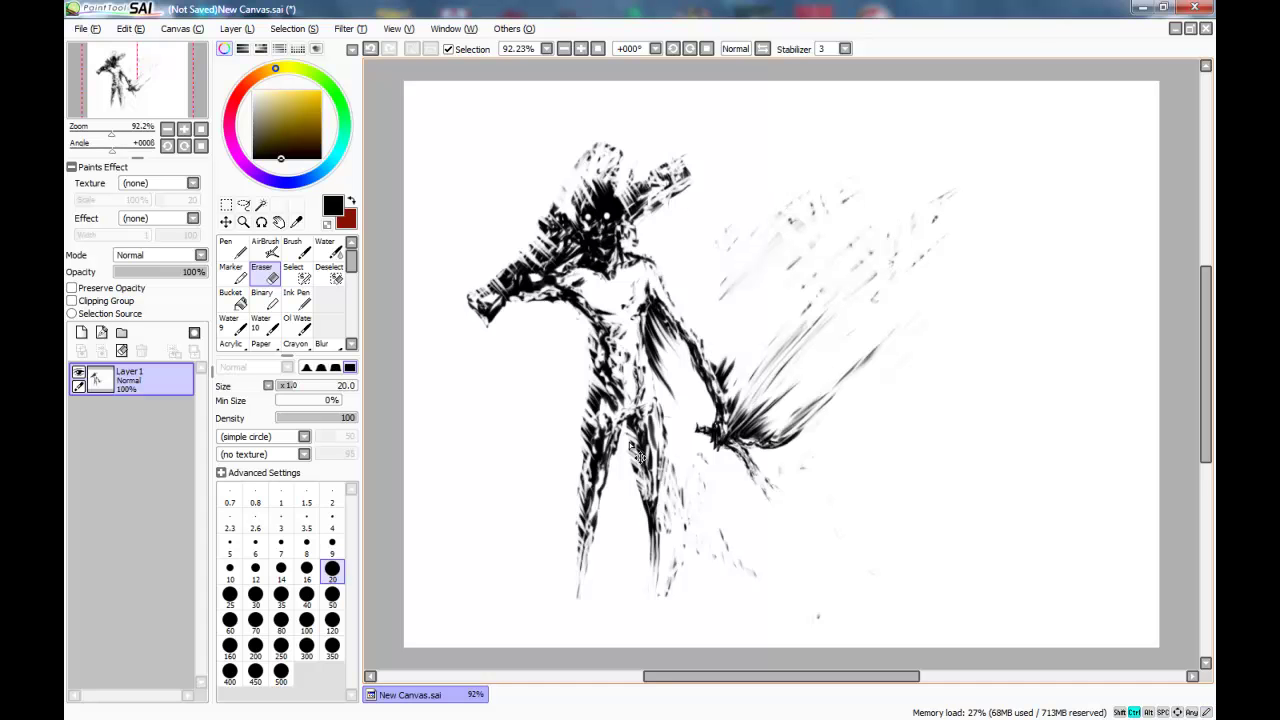
Thin out the remaining streaks above the plumes with the size 50 Eraser
key(bracketright)
key(bracketright)
key(bracketright)
key(bracketright)
key(bracketright)
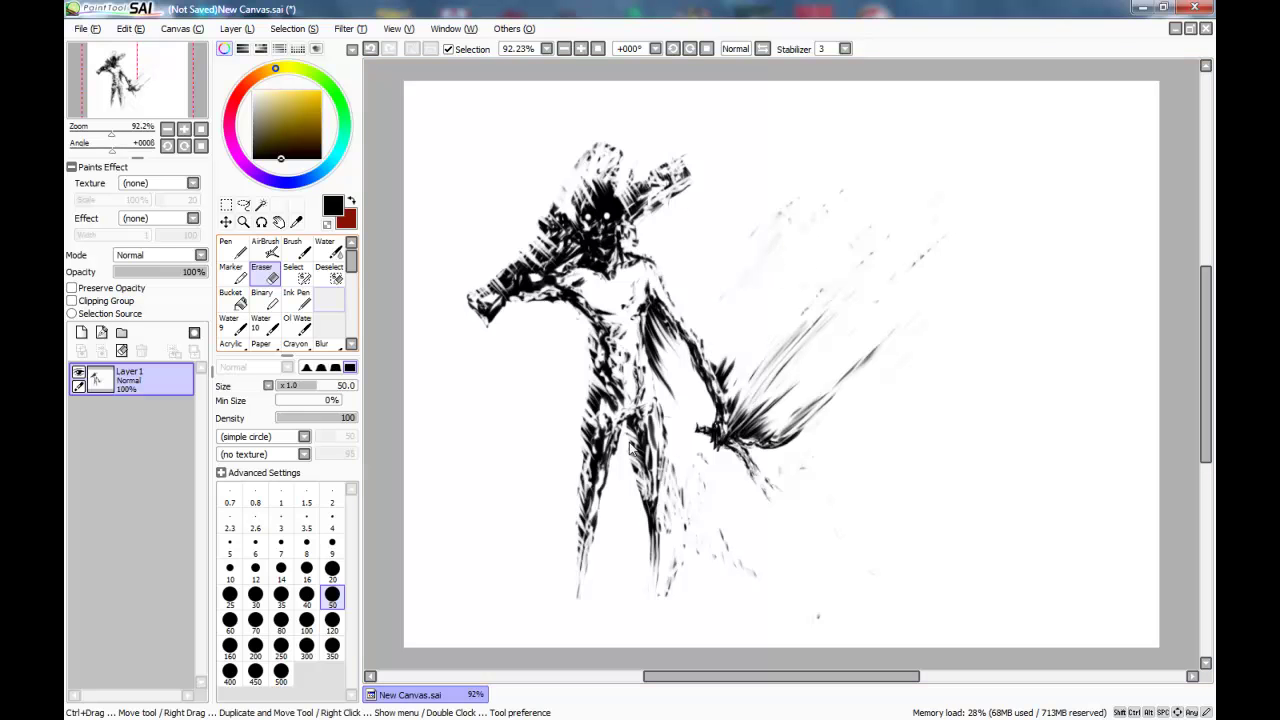
Hand-letter "The Price" in black above the plumes with the size 20 AirBrush
click(265, 250)
click(332, 570)
click(332, 596)
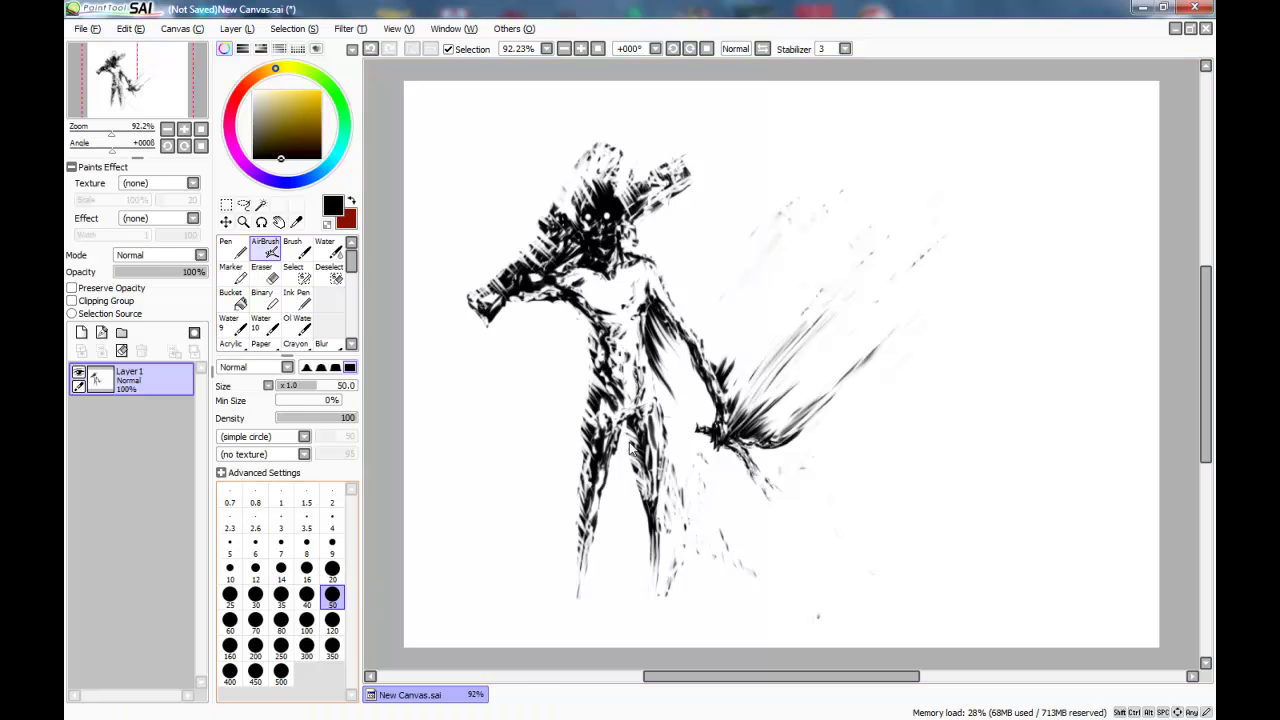
click(332, 570)
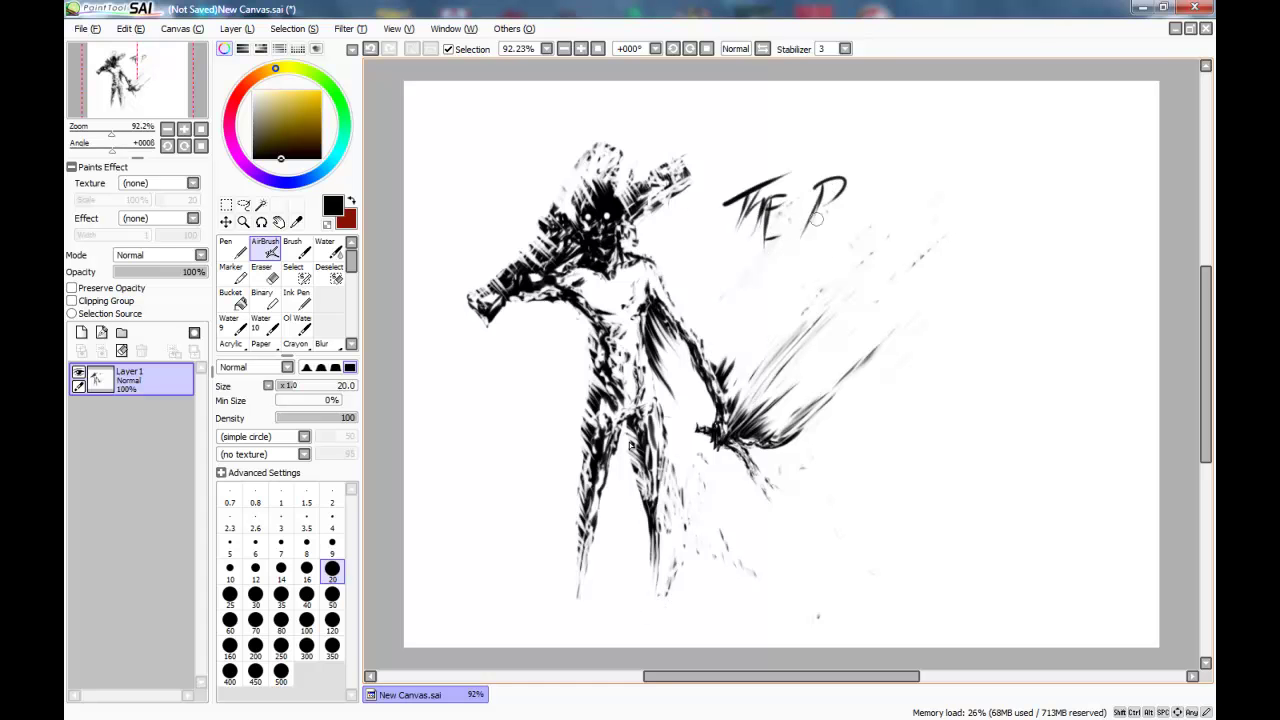
drag(835, 208, 843, 231)
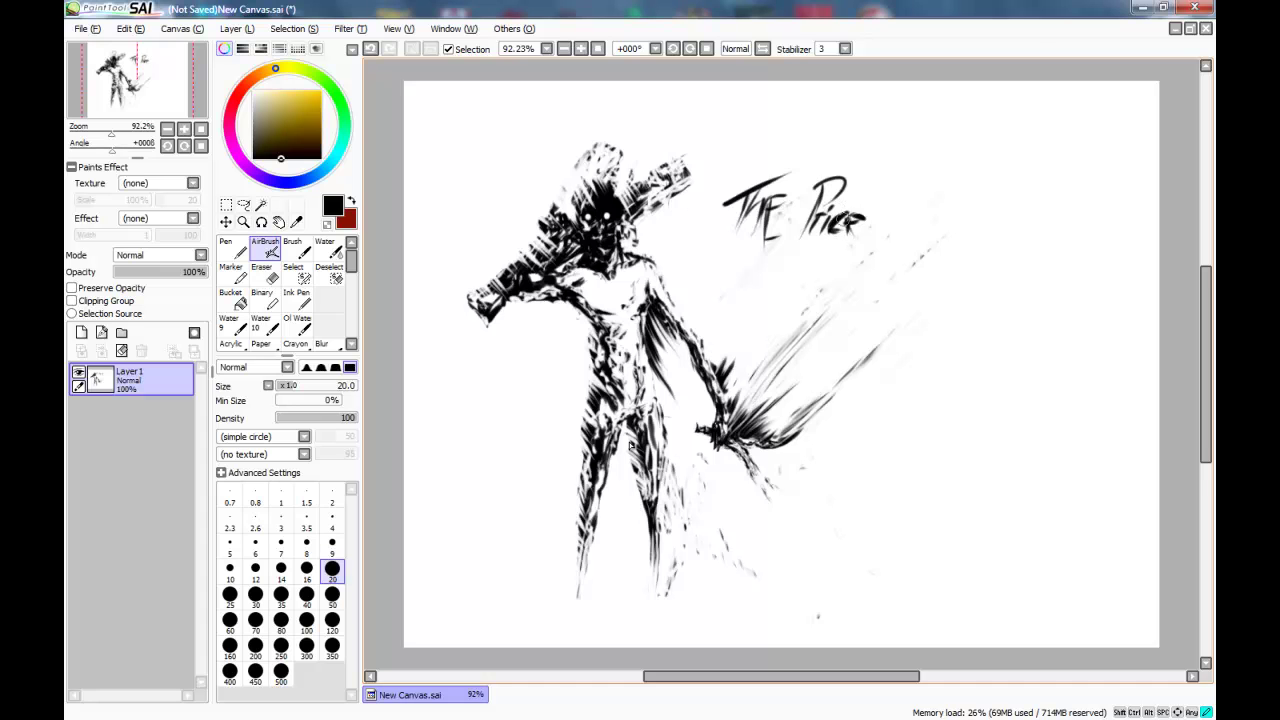
Erase through the hand-lettered title with the size 20 Eraser, leaving broken diagonal streaks
key(e)
mouse_move(728, 195)
mouse_down()
mouse_move(789, 157)
mouse_move(753, 255)
mouse_move(787, 236)
mouse_move(784, 175)
mouse_move(839, 155)
mouse_move(852, 187)
mouse_move(763, 374)
mouse_move(885, 233)
mouse_move(883, 307)
mouse_up()
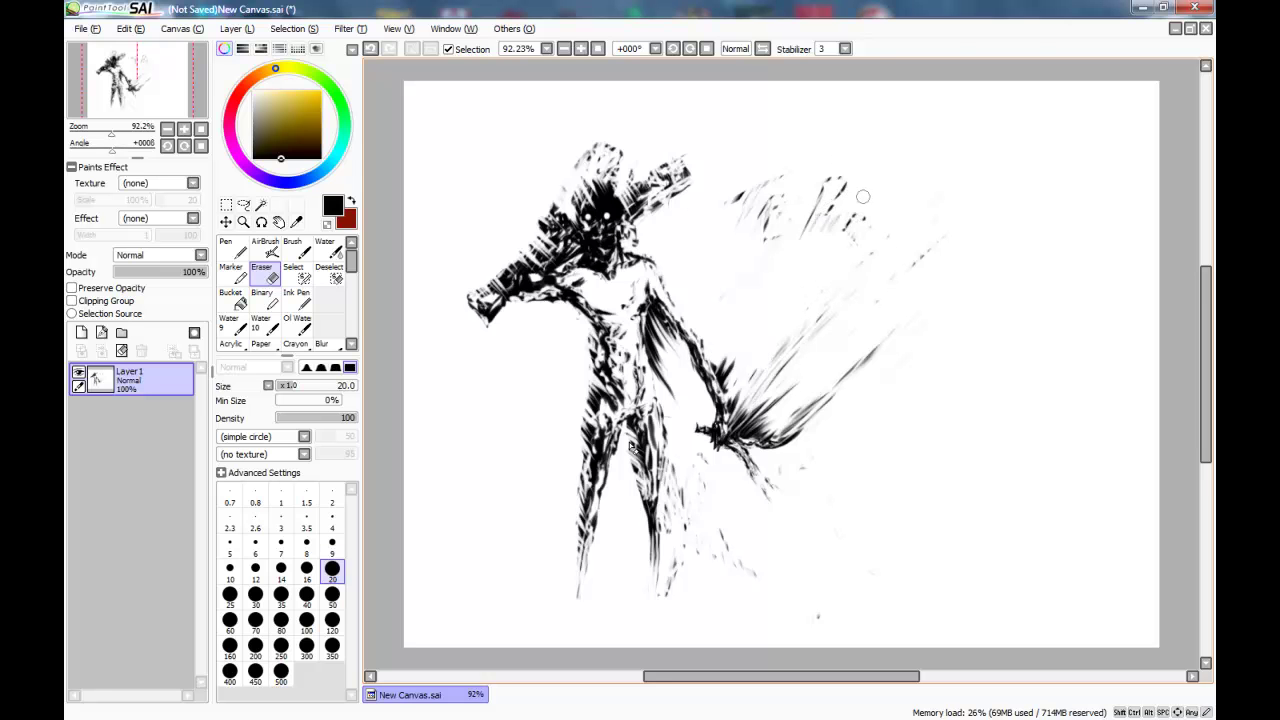
scroll(630, 445, down, 4)
scroll(629, 443, up, 3)
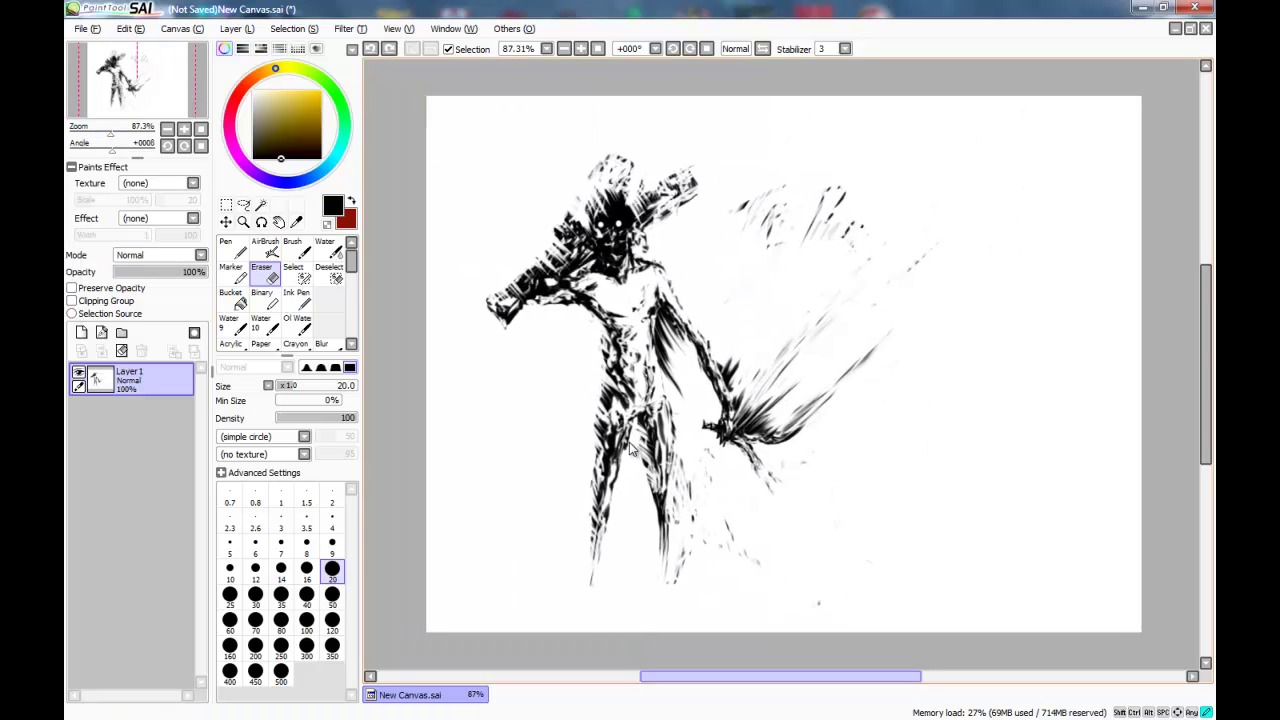
Try to shift the whole drawing slightly up and to the left on the canvas using a brushed selection
click(296, 273)
mouse_move(585, 215)
mouse_down()
mouse_move(657, 528)
mouse_move(745, 555)
mouse_up()
click(226, 222)
drag(658, 461, 631, 449)
click(329, 273)
mouse_move(565, 215)
mouse_down()
mouse_move(483, 160)
mouse_move(558, 442)
mouse_up()
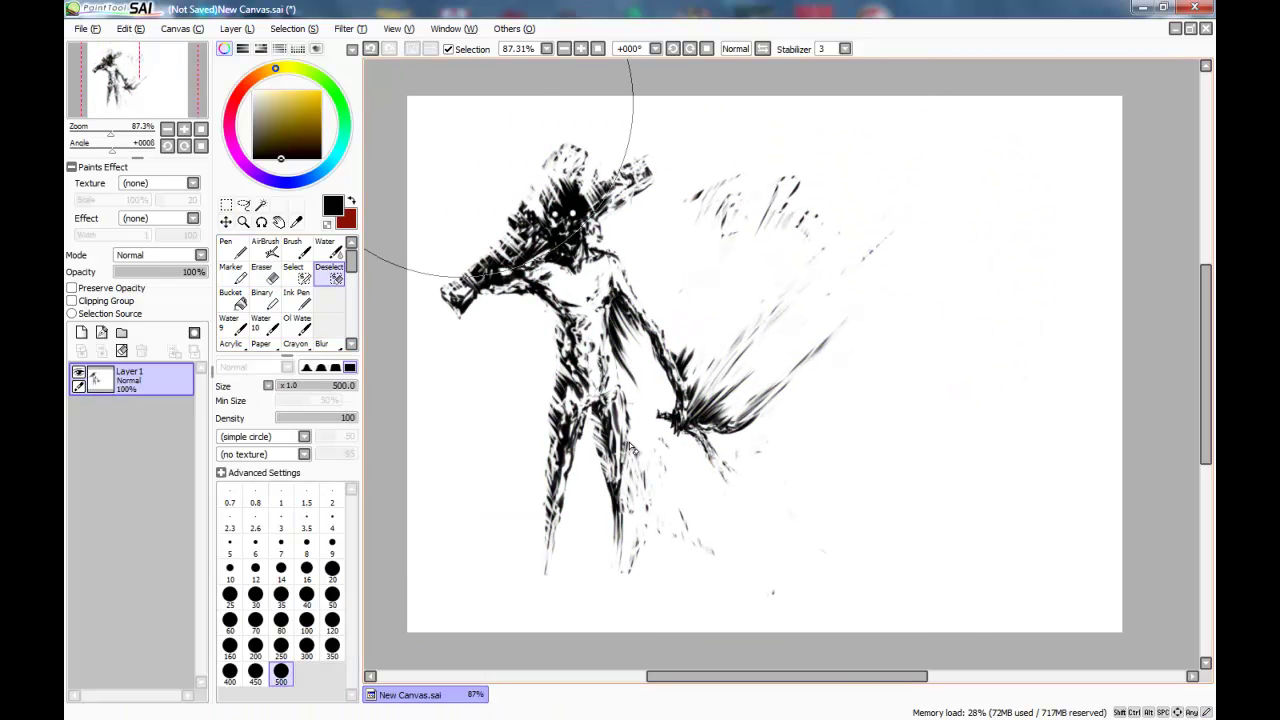
click(265, 273)
click(265, 248)
key(n)
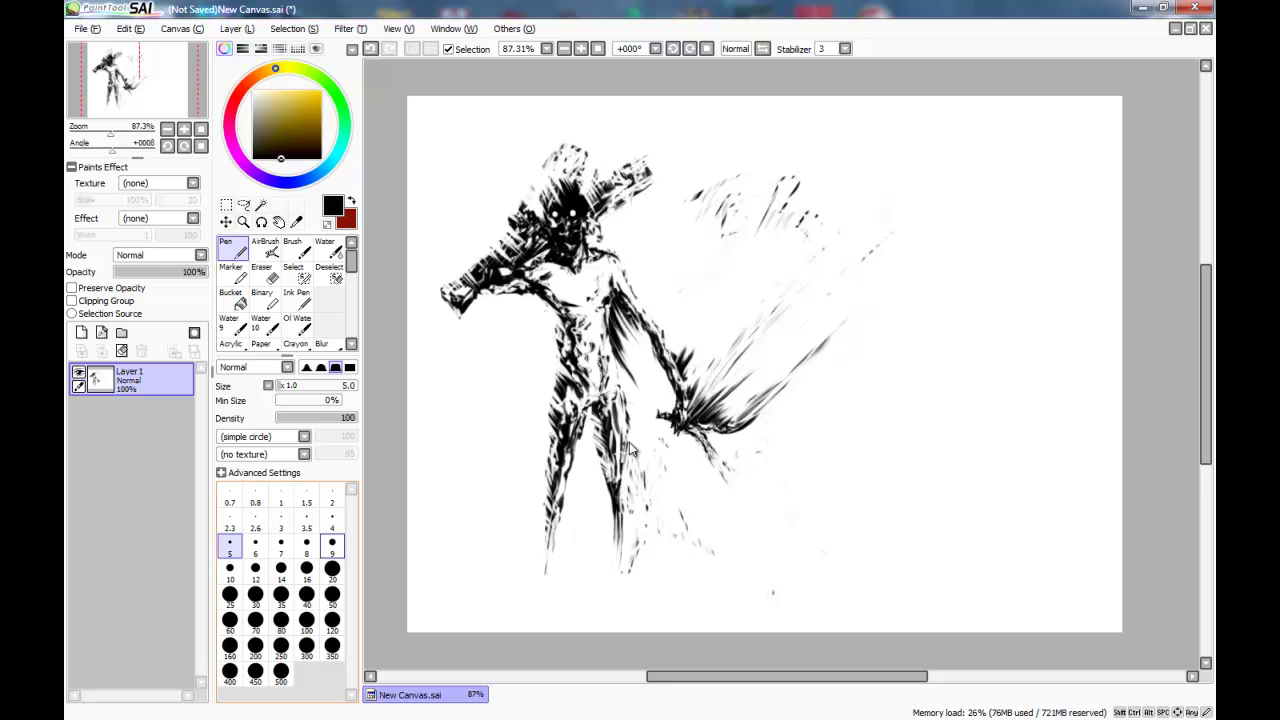
click(296, 275)
key(ctrl+z)
key(ctrl+z)
key(ctrl+z)
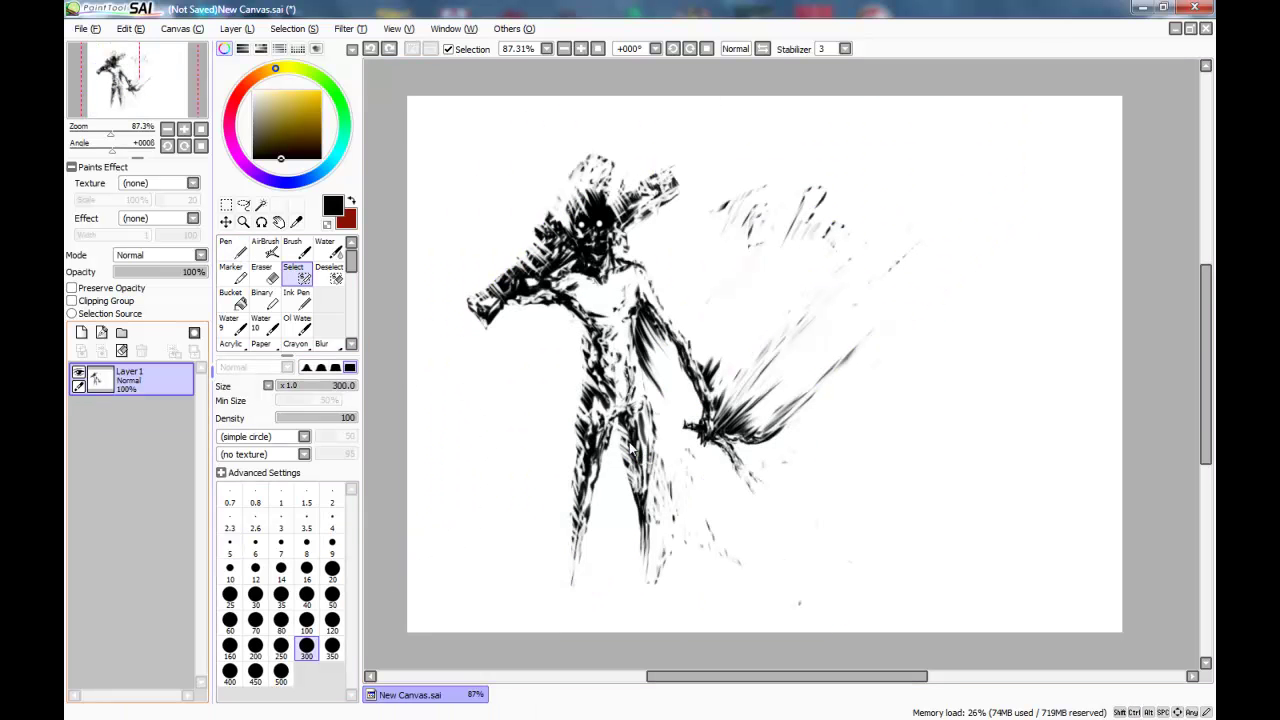
Sign the drawing below and to the right of the plumes with the size 5 Pen, adding long slanted strokes around the signature
key(n)
scroll(630, 447, up, 3)
mouse_move(630, 446)
mouse_down()
mouse_move(489, 440)
mouse_move(406, 283)
mouse_up()
drag(788, 412, 726, 508)
drag(767, 434, 708, 545)
drag(737, 494, 768, 494)
drag(830, 418, 731, 550)
drag(772, 500, 729, 556)
mouse_move(775, 500)
mouse_down()
mouse_move(745, 555)
mouse_move(783, 540)
mouse_up()
drag(845, 462, 754, 588)
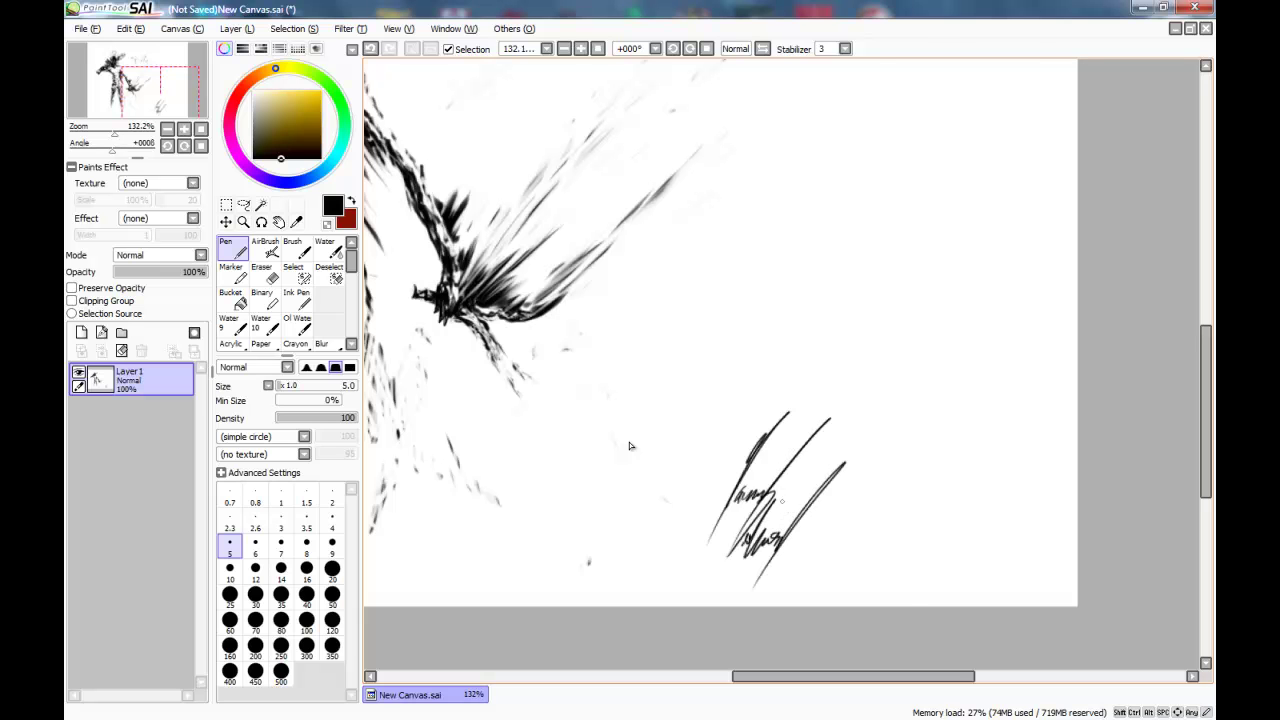
Select the signature, move it into the lower-right corner of the canvas, and clear the selection
click(298, 275)
click(784, 498)
click(226, 222)
drag(784, 498, 987, 491)
scroll(630, 446, down, 8)
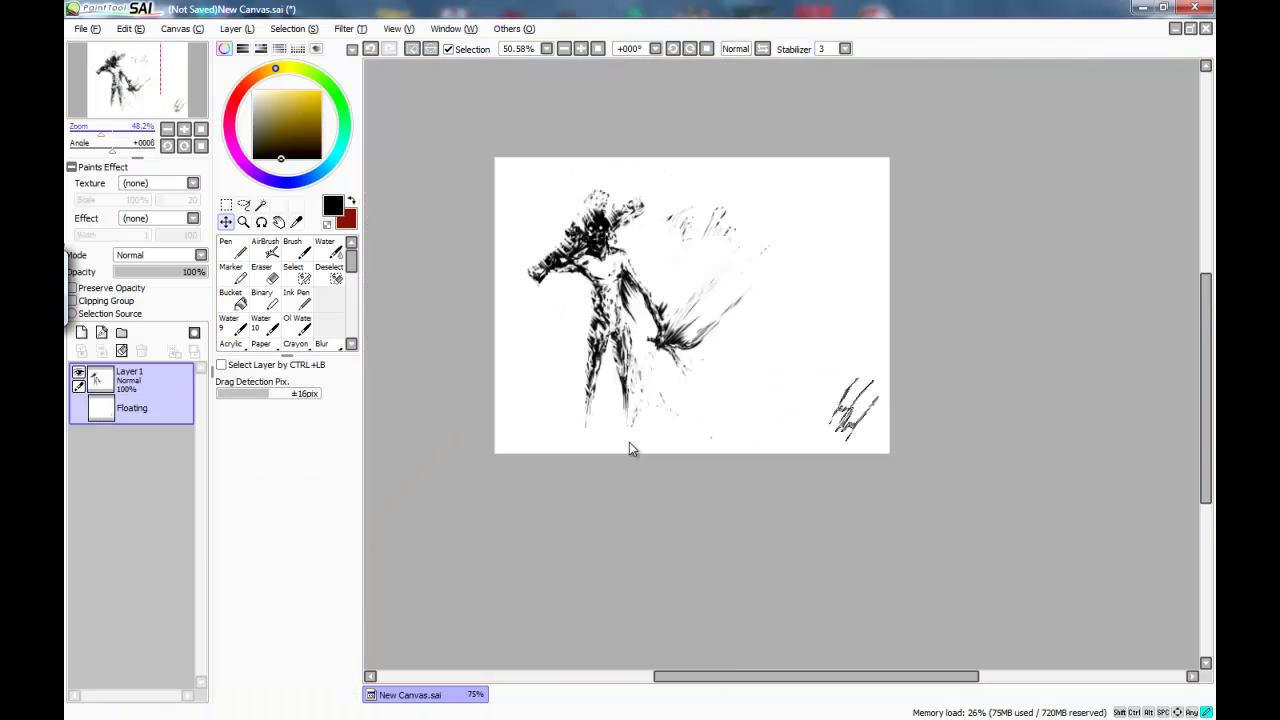
scroll(630, 446, up, 1)
click(329, 273)
click(868, 422)
Start saving the canvas as a SAI file in the Speedpaints folder
key(alt+f)
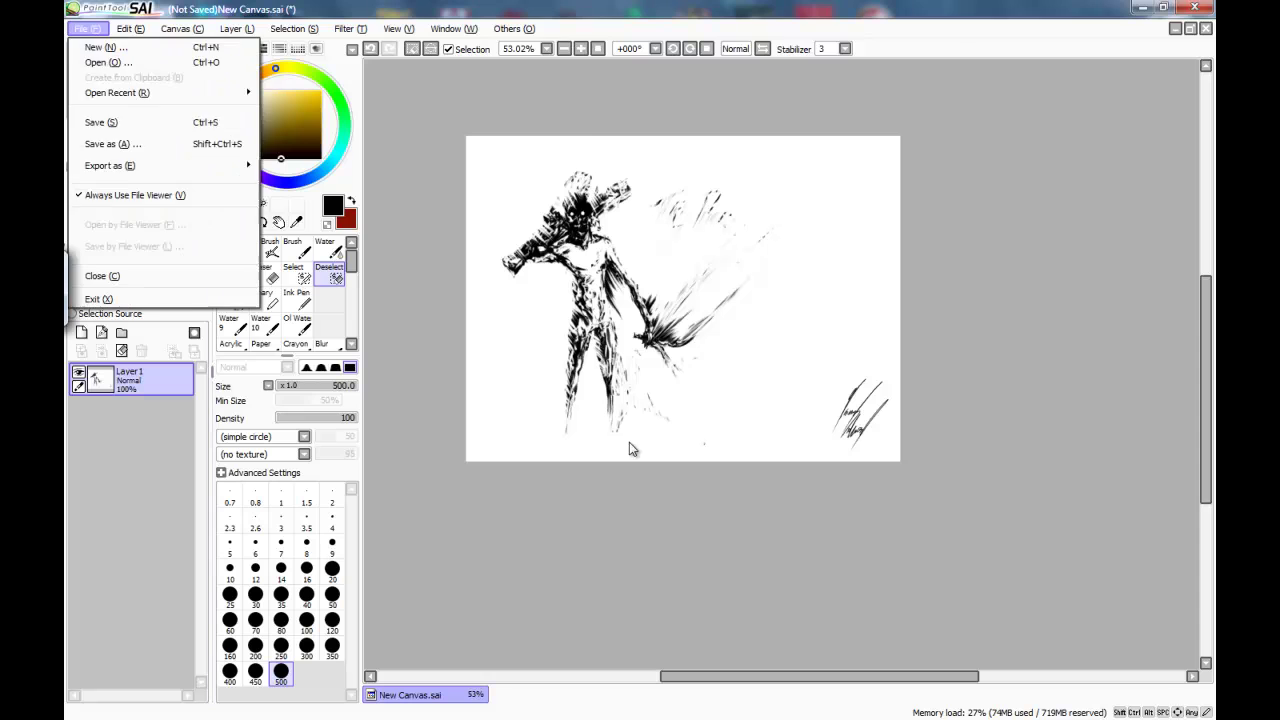
key(s)
key(Return)
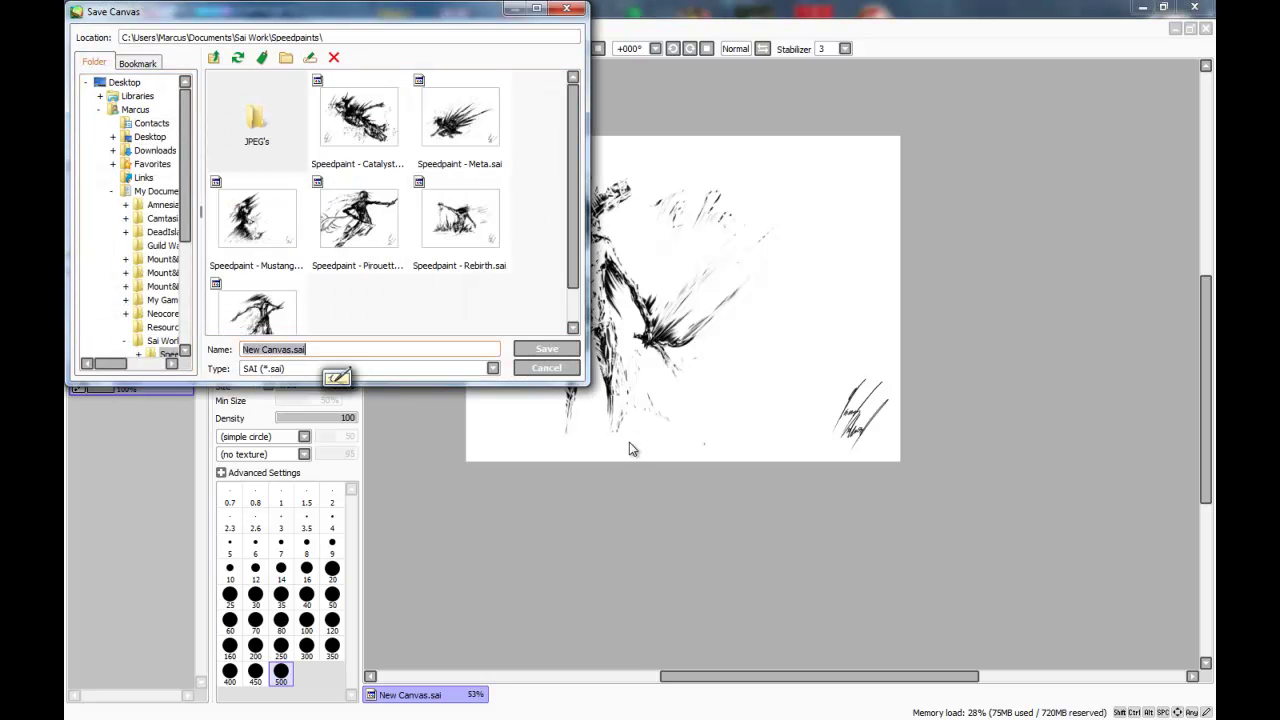